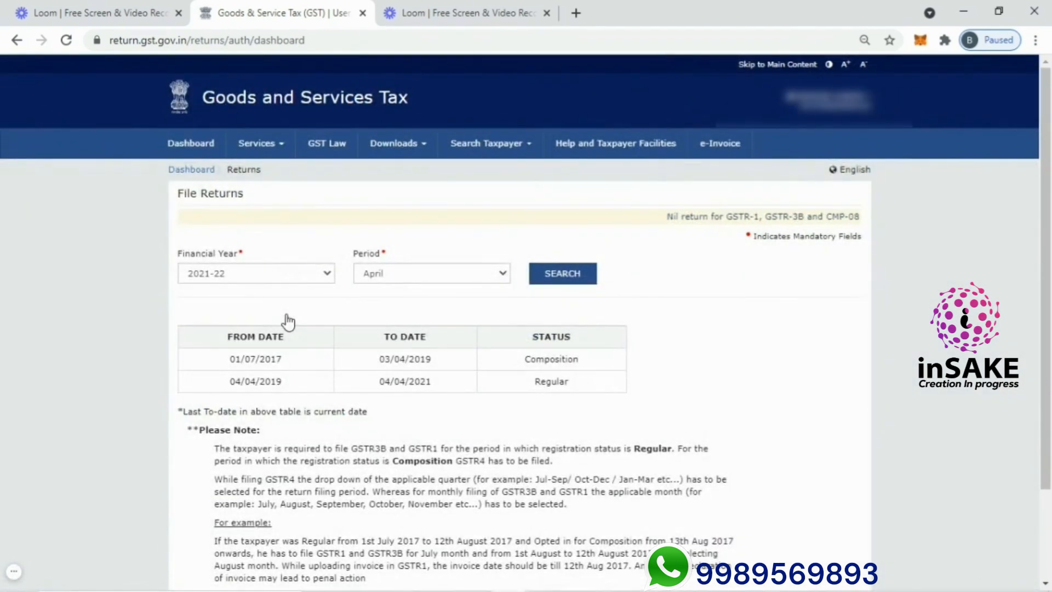
Search for the returns of financial year 2020-21 with March as the period
click(303, 277)
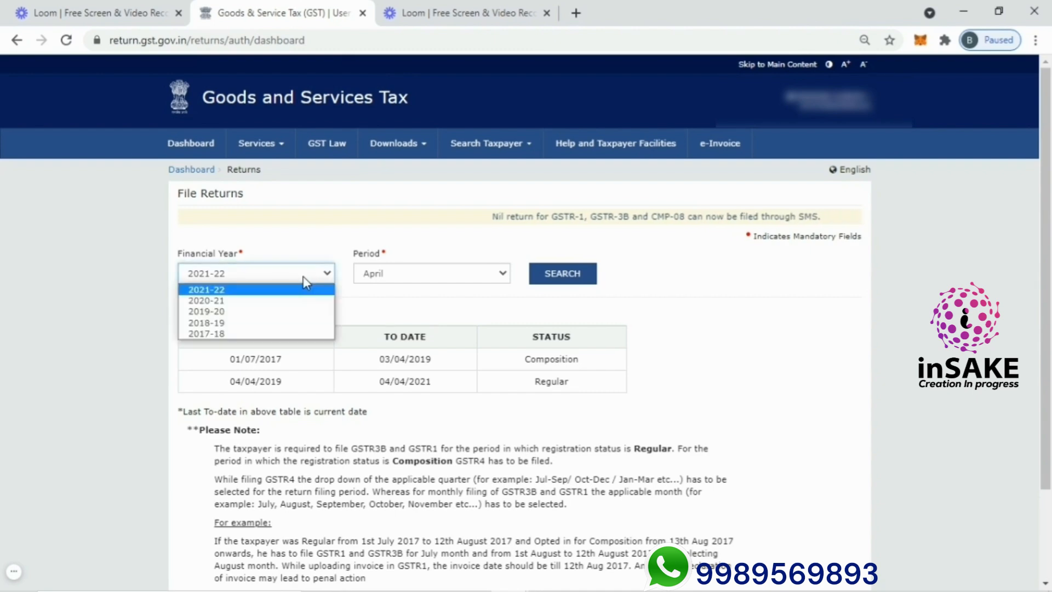
click(261, 302)
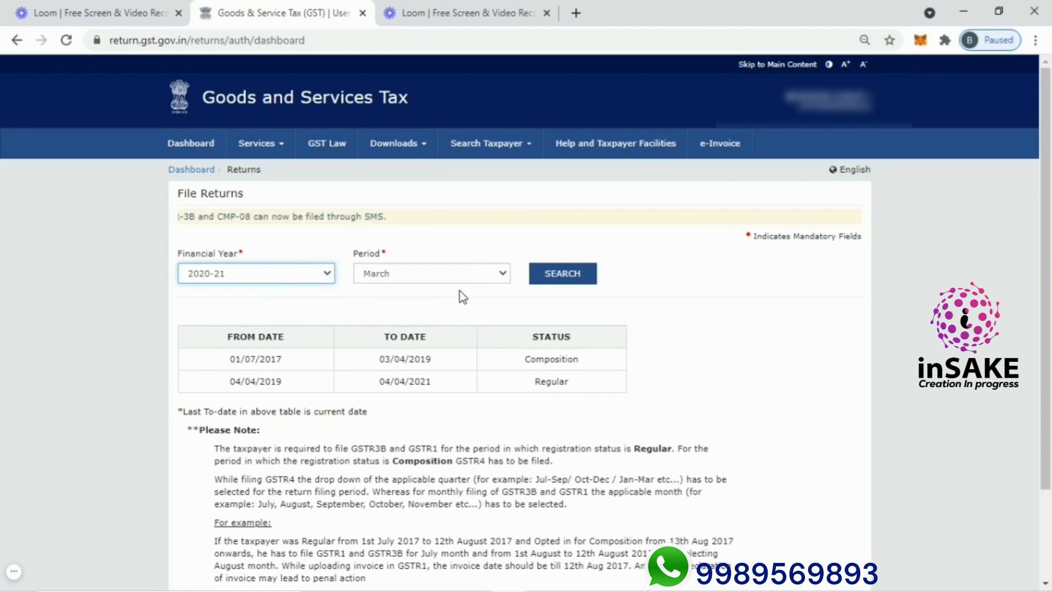
click(569, 276)
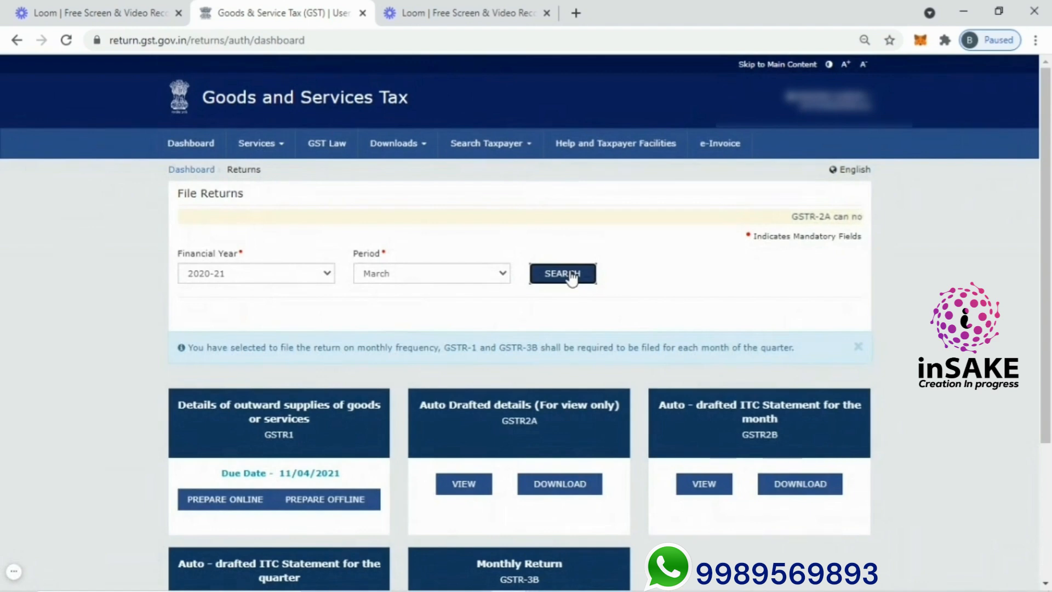
Open the March GSTR1 return, details of outward supplies of goods or services, for online preparation
scroll(1048, 394, down, 1)
scroll(1049, 394, down, 2)
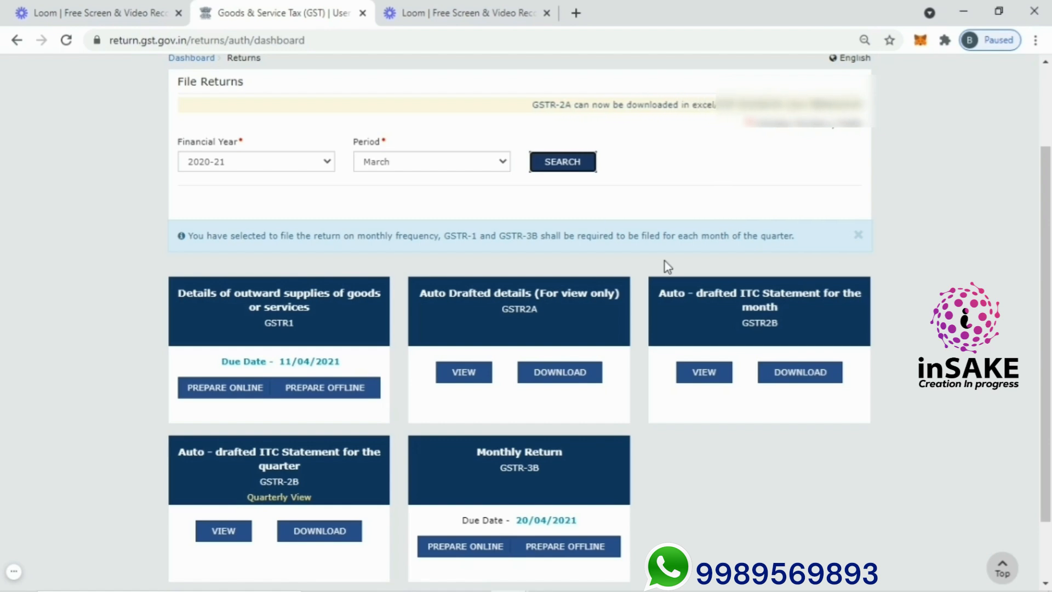
click(332, 339)
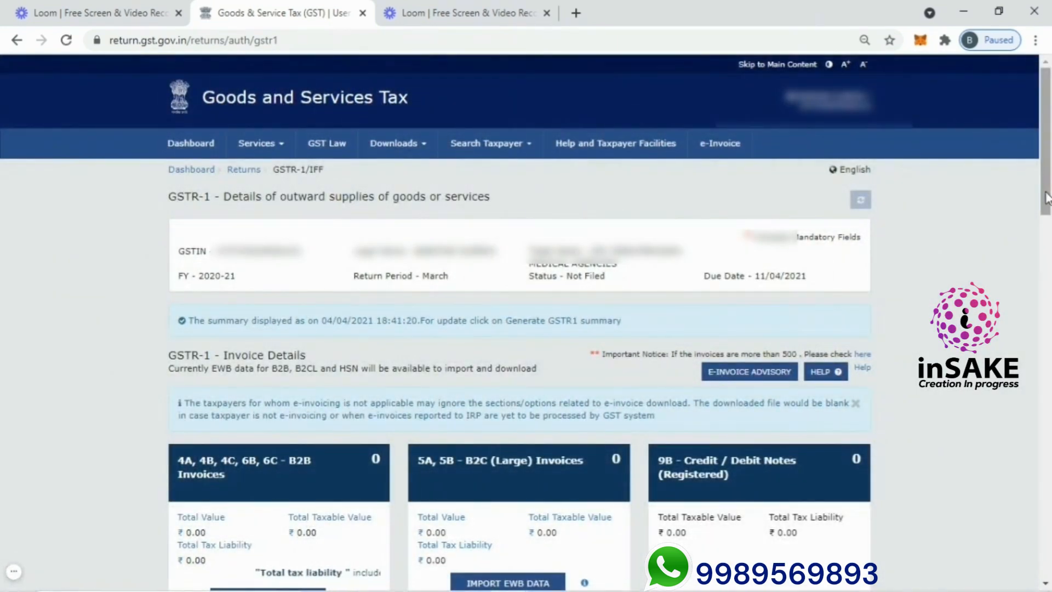
Start adding a new invoice in the 4A, 4B, 4C, 6B, 6C - B2B Invoices section
drag(1046, 199, 1046, 271)
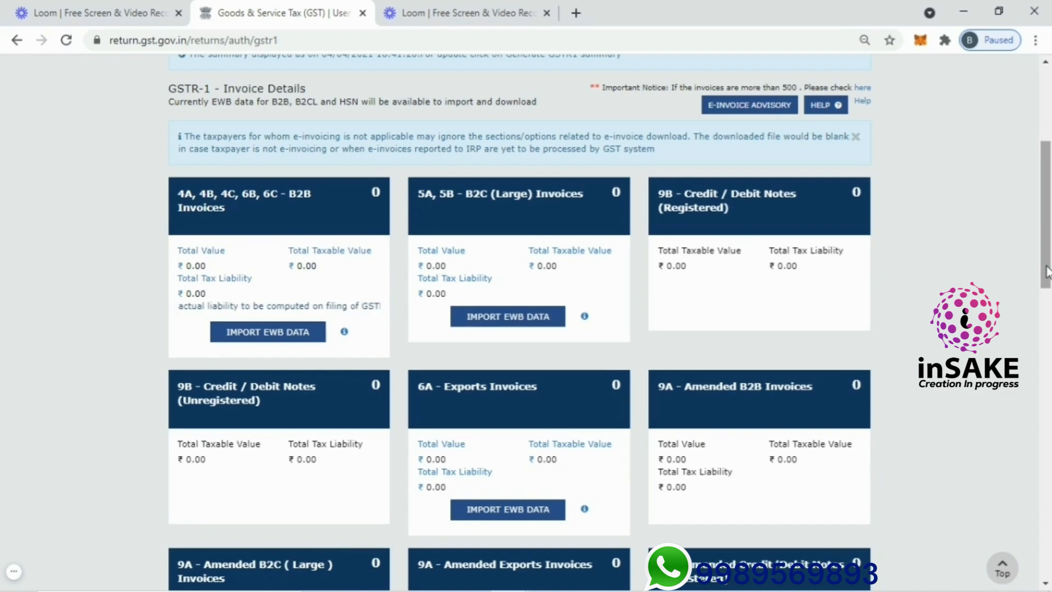
click(354, 222)
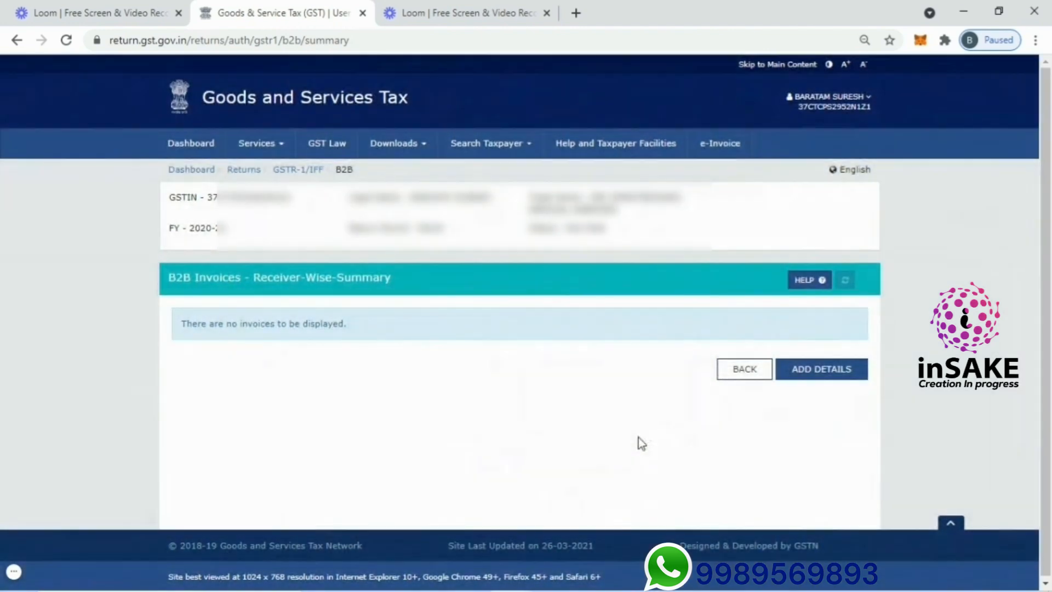
click(844, 374)
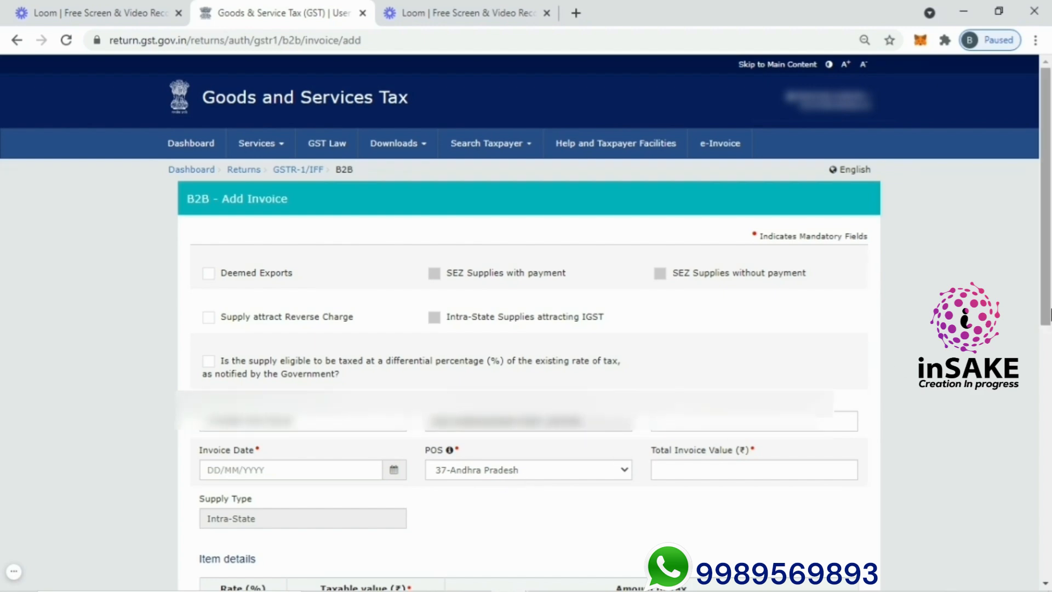
Enter 31/03/2021 as the B2B invoice date and 118000 as the total invoice value
scroll(1047, 306, down, 3)
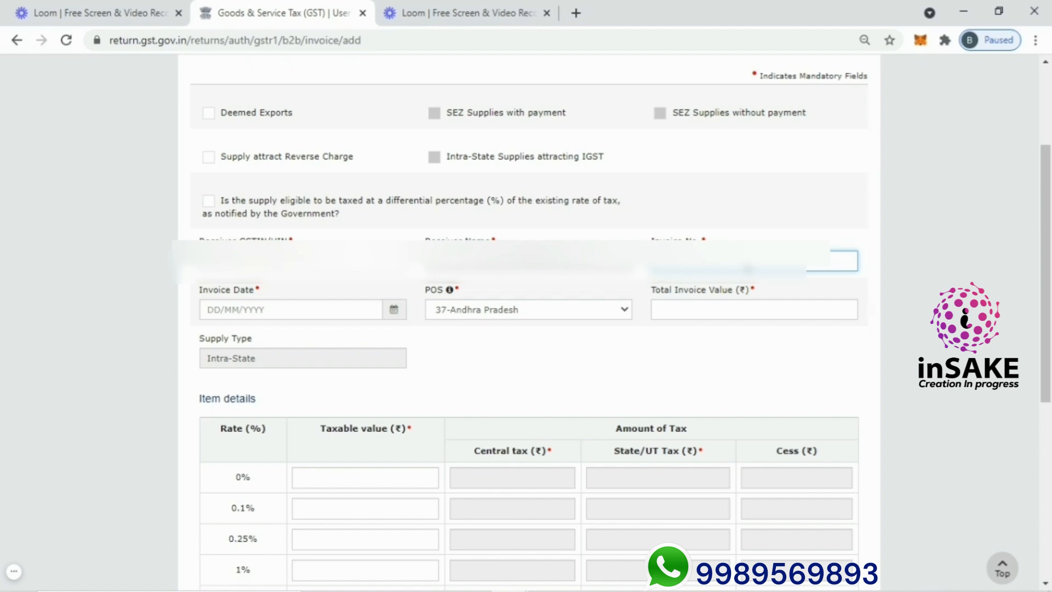
click(332, 314)
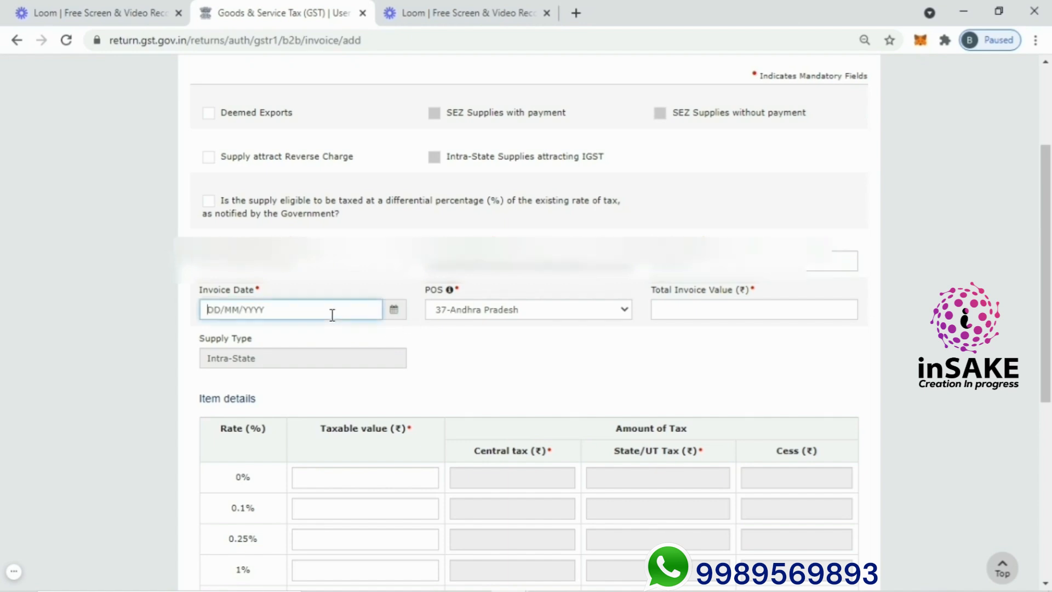
text(3103)
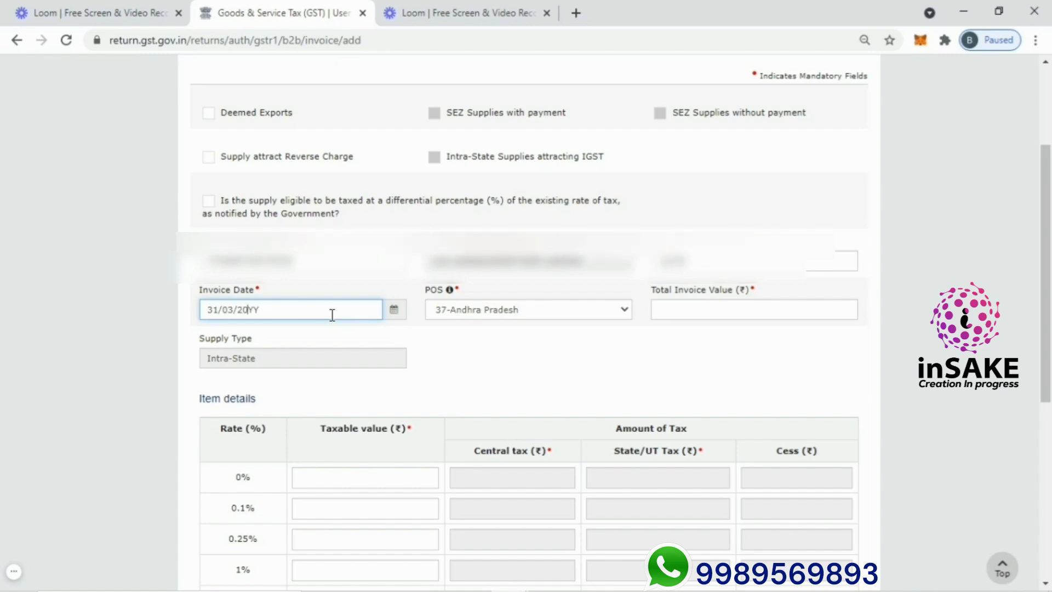
click(667, 313)
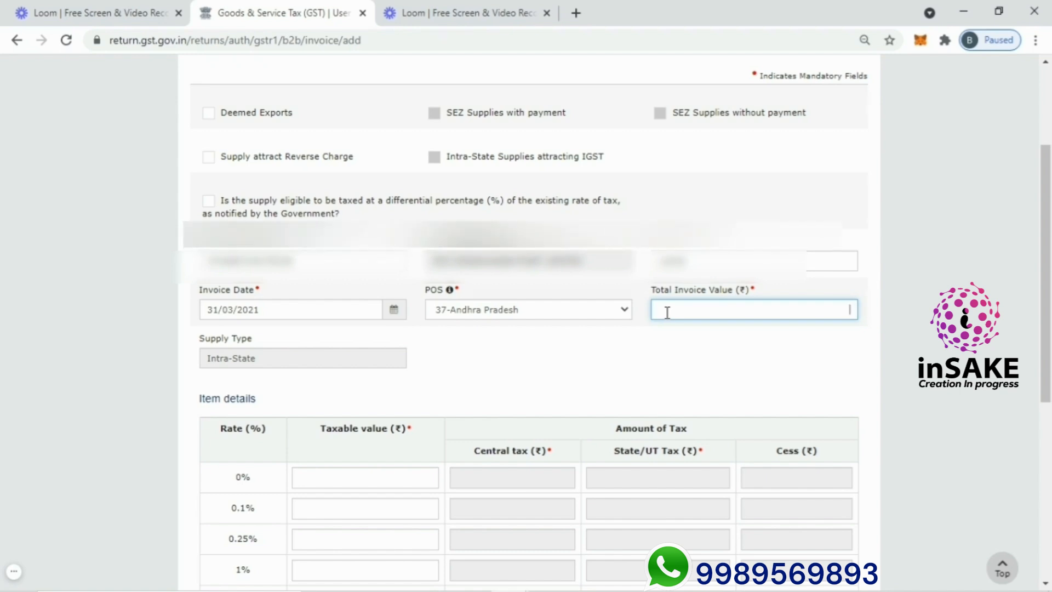
text(118000)
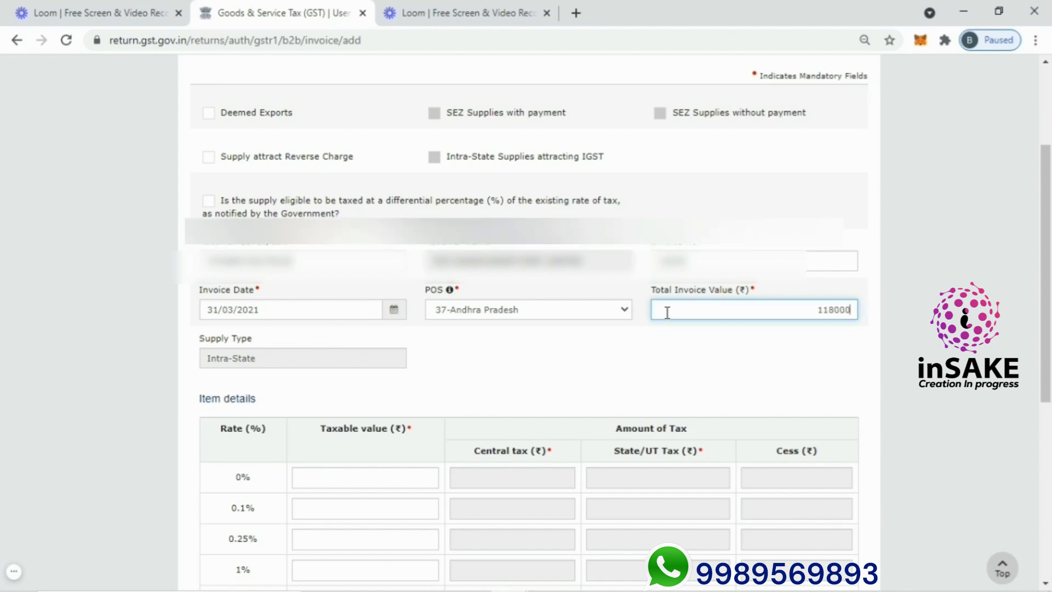
click(746, 353)
Enter a taxable value of 100000 at the 18% rate in the B2B invoice's item details
drag(1047, 291, 1046, 378)
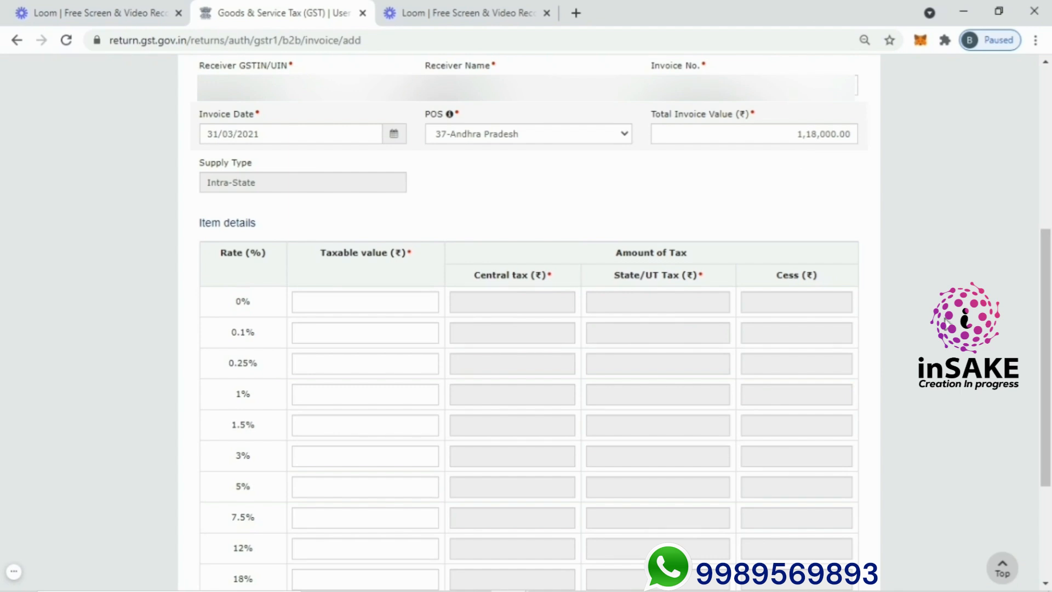
drag(1046, 322, 1048, 367)
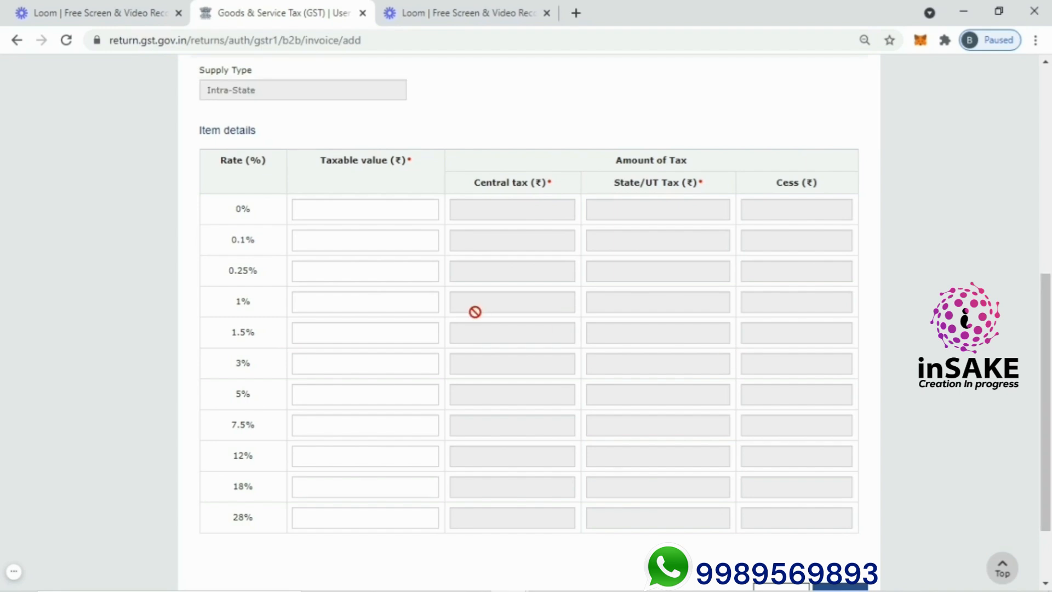
click(338, 494)
text(10000)
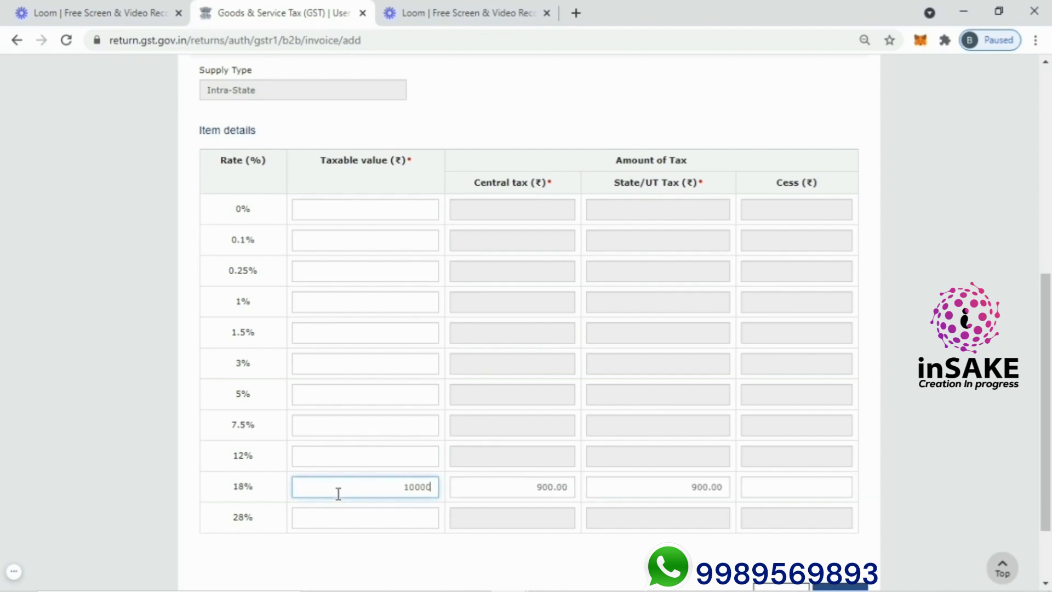
text(0)
click(443, 547)
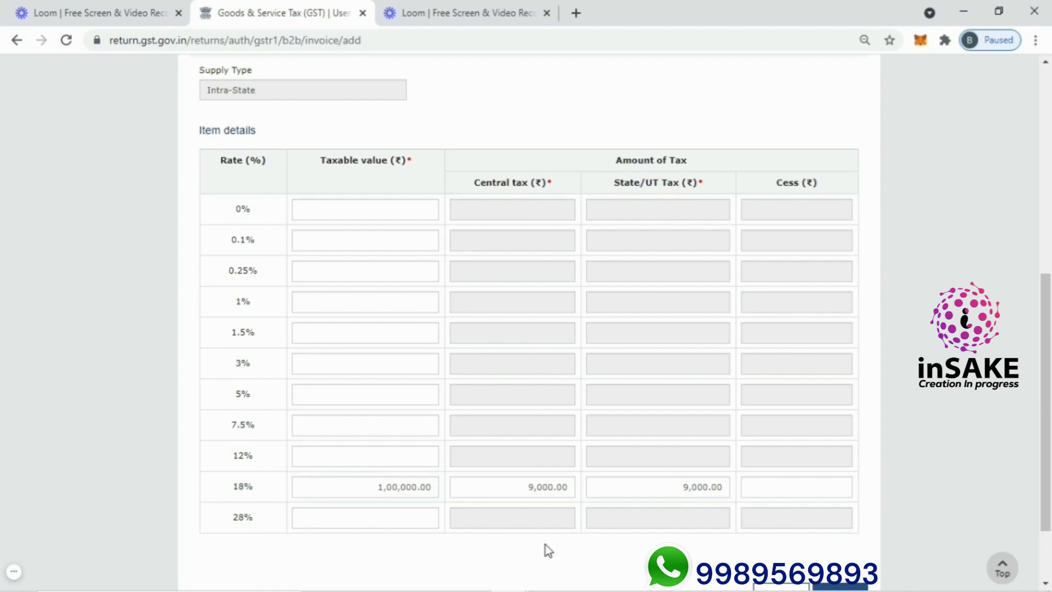
Review the B2B invoice's header and item details, and save the invoice
scroll(1046, 463, up, 3)
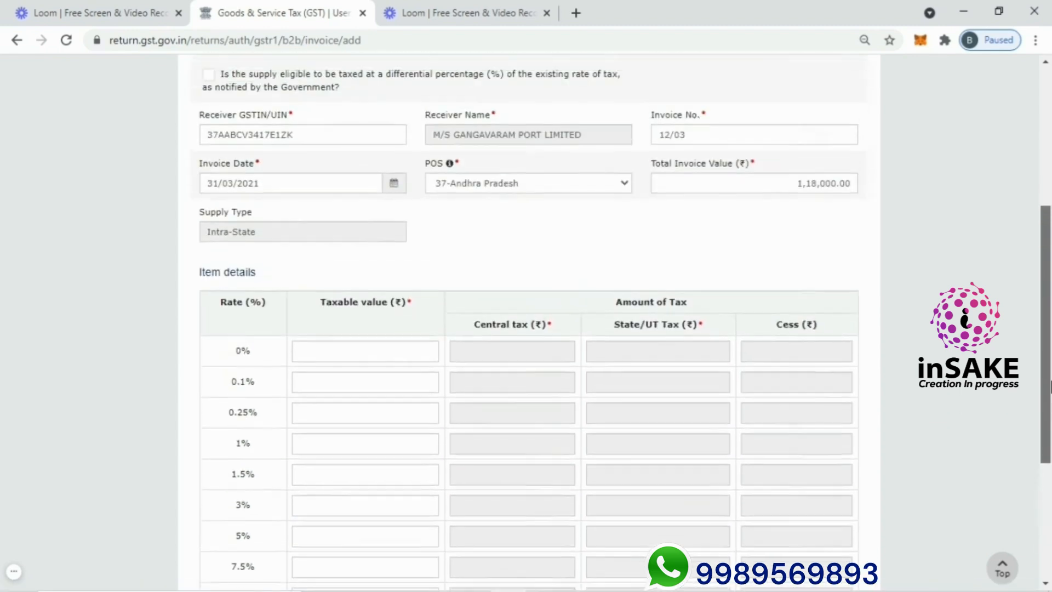
scroll(1047, 464, down, 3)
scroll(1049, 464, down, 2)
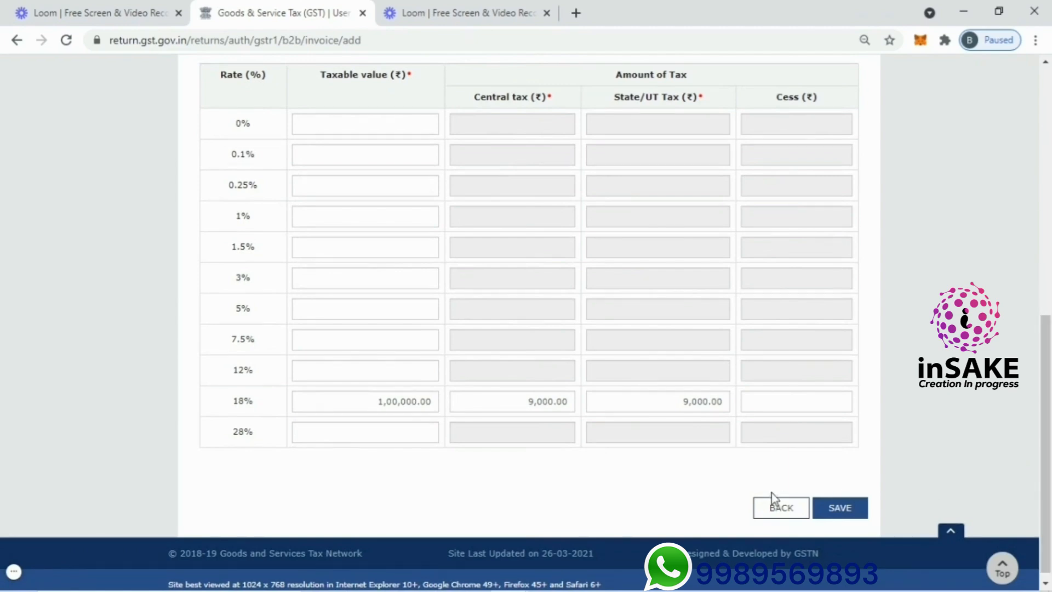
click(840, 509)
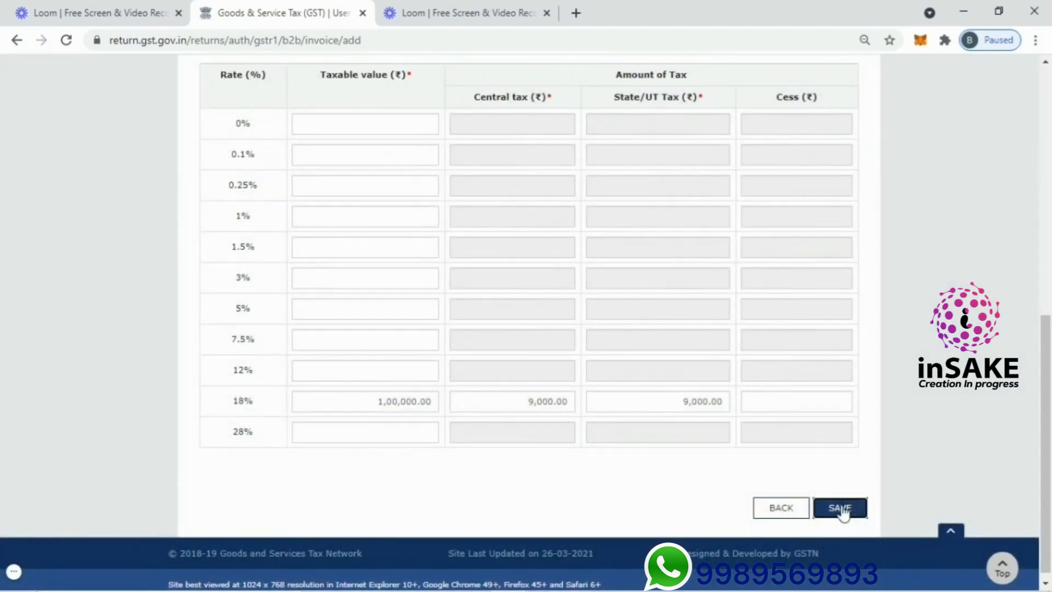
drag(1048, 422, 1049, 208)
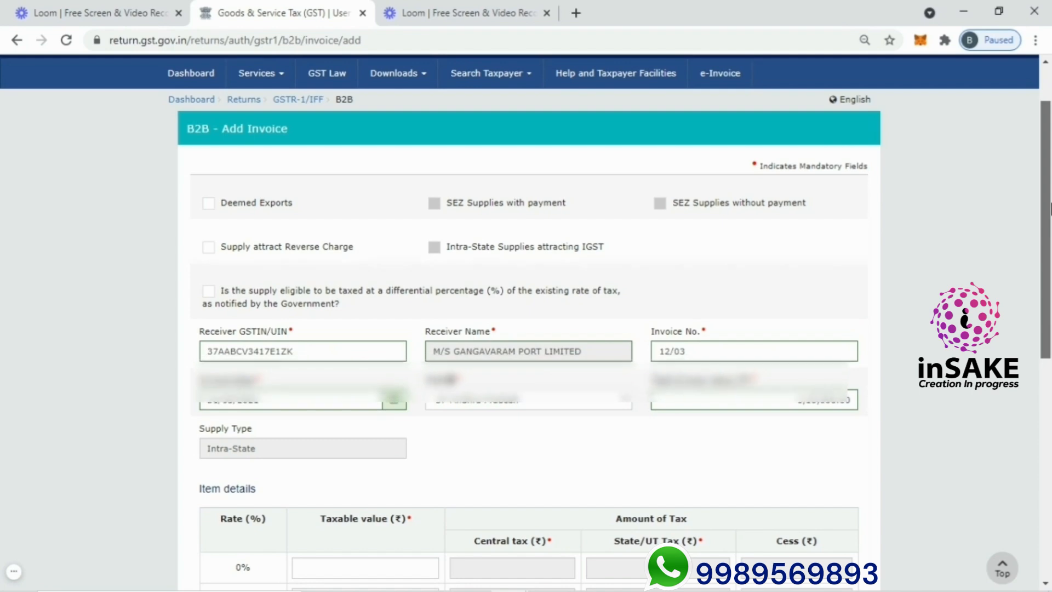
drag(1051, 208, 1050, 474)
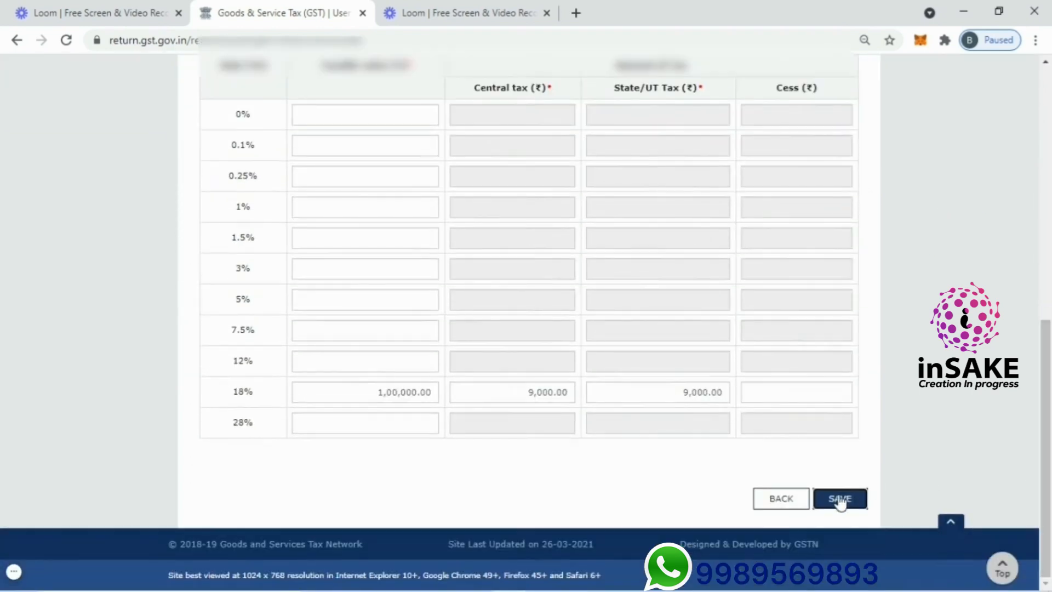
click(823, 505)
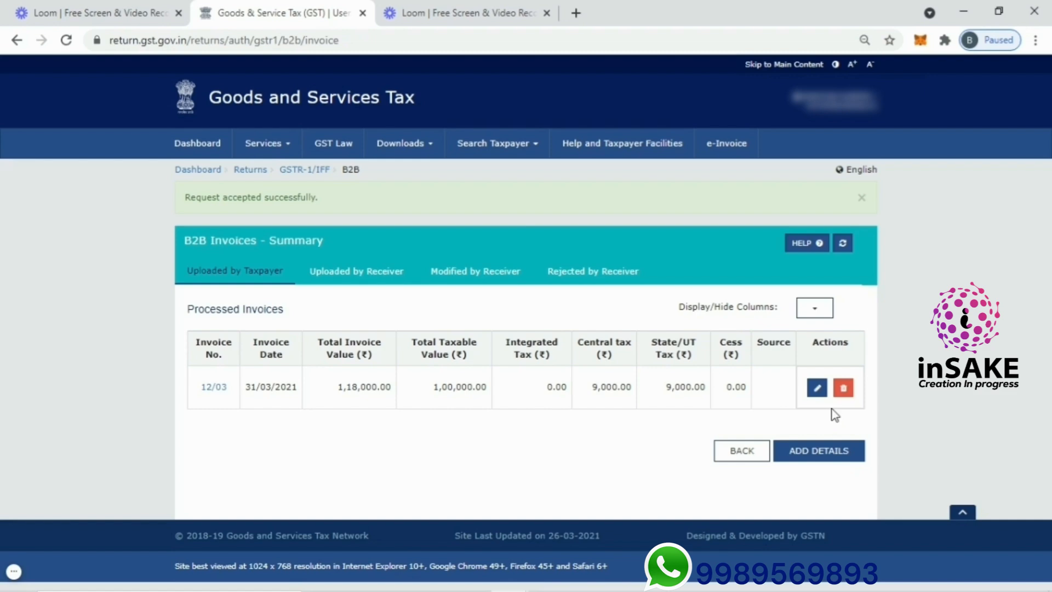
Refresh the B2B invoices summary and return to the GSTR-1 overview
click(846, 245)
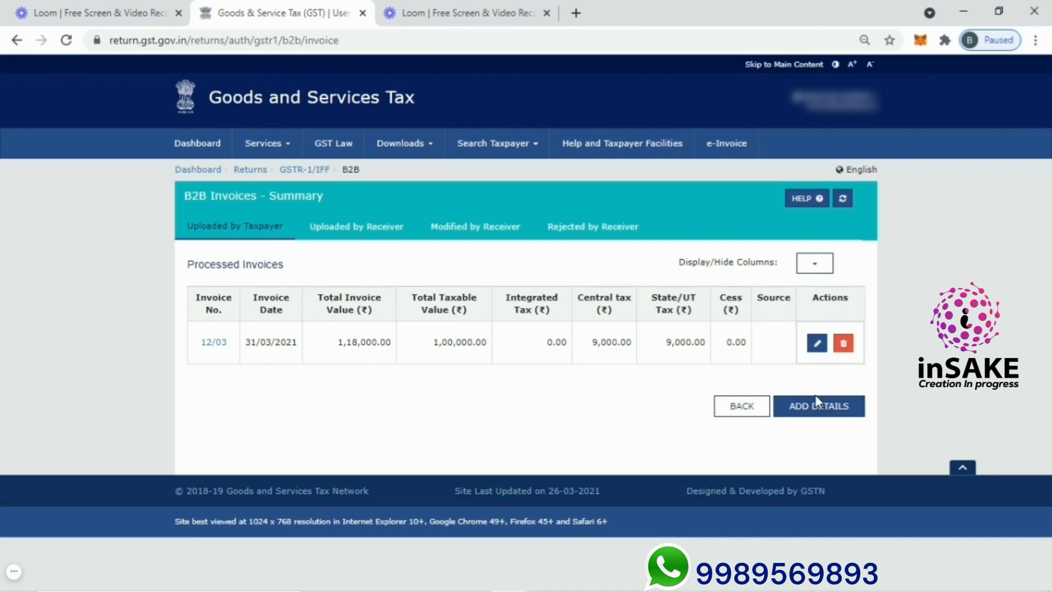
click(738, 408)
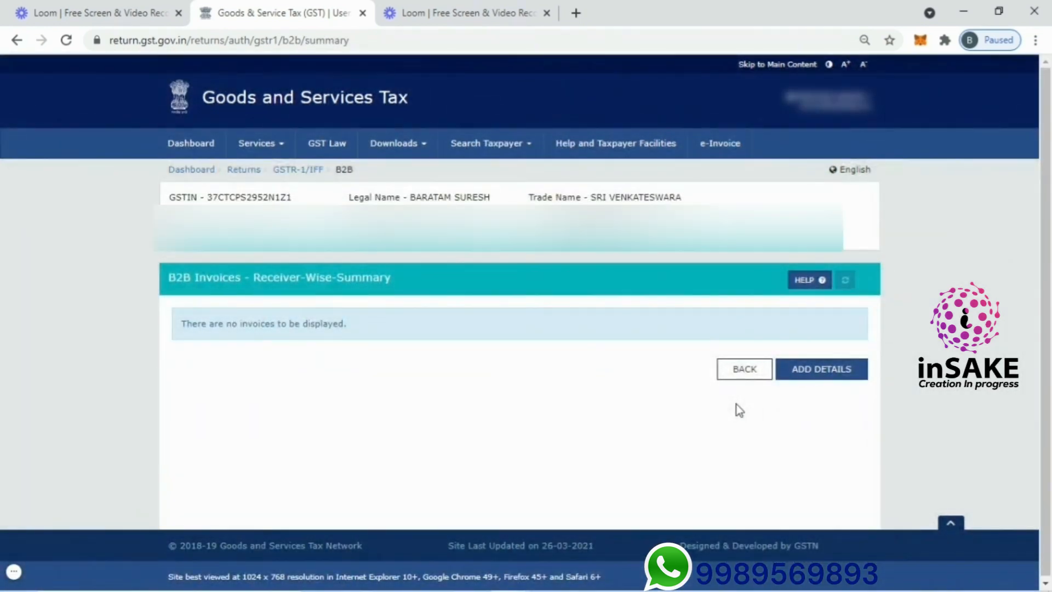
click(745, 370)
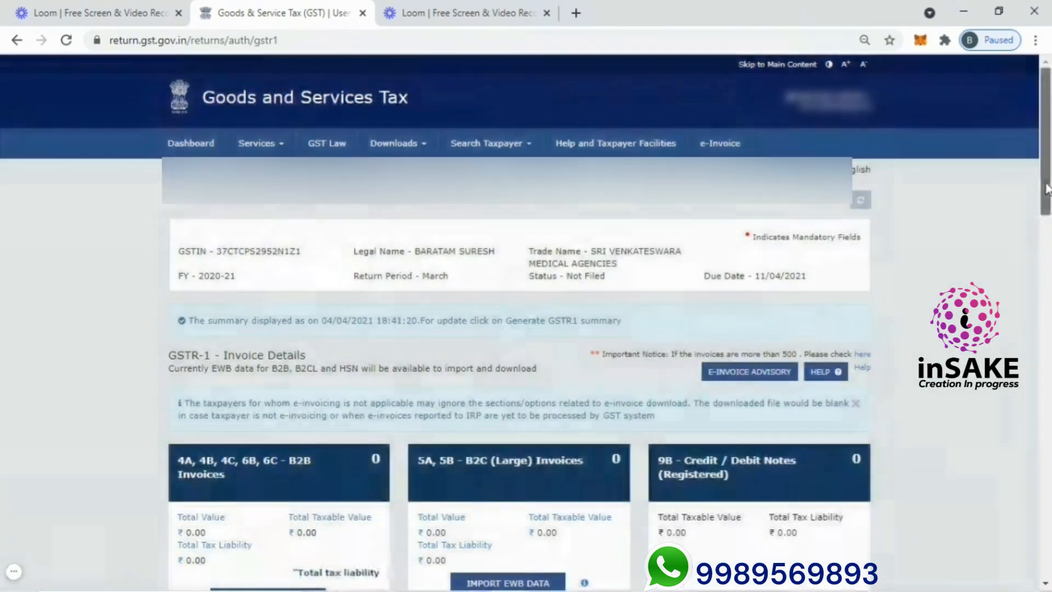
Start adding a new invoice in the 5A, 5B - B2C (Large) Invoices section
drag(1048, 190, 1047, 267)
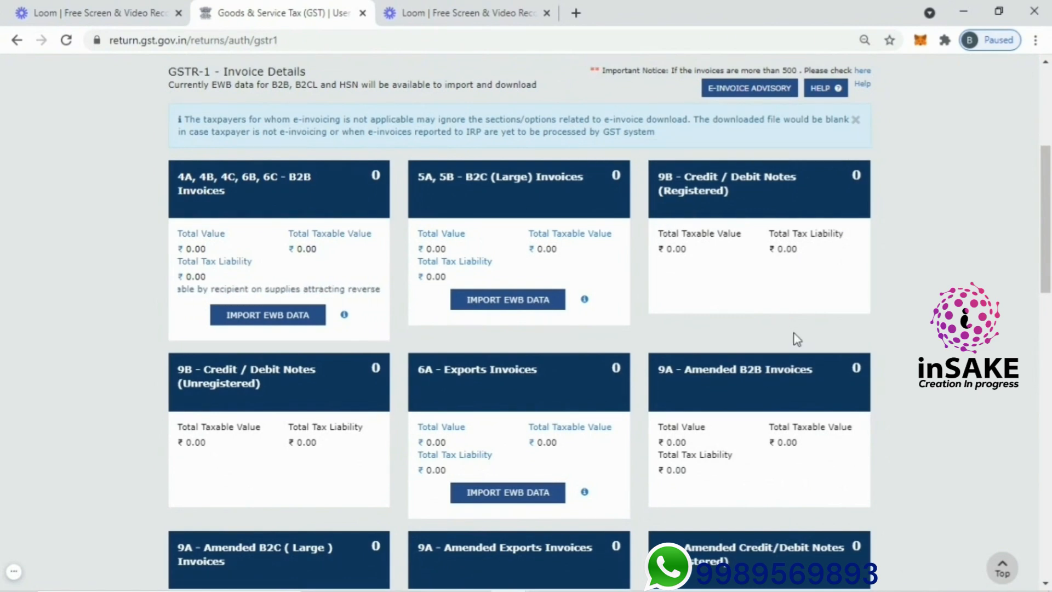
mouse_move(567, 207)
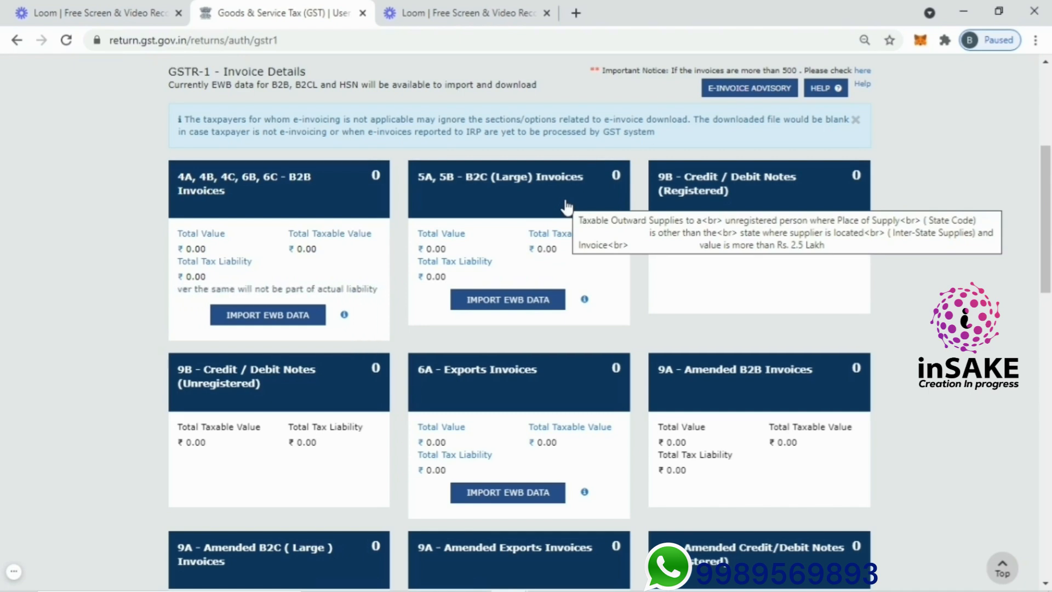
click(567, 207)
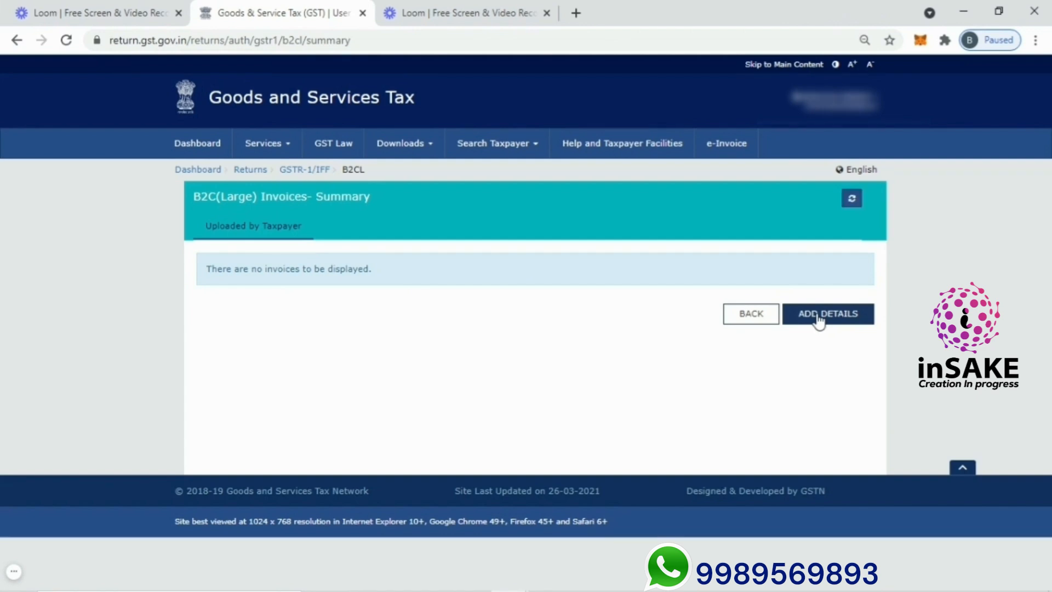
click(819, 317)
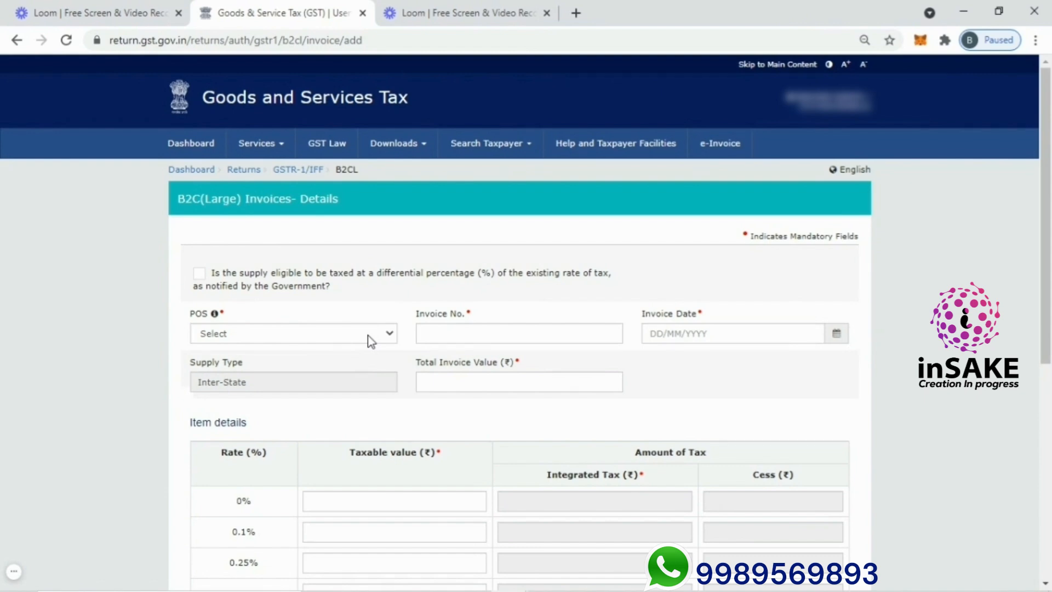
Fill in the B2C (Large) invoice header with POS 04-Chandigarh, invoice number 03/03, date 12/03/2021 and total invoice value 1050000
click(368, 335)
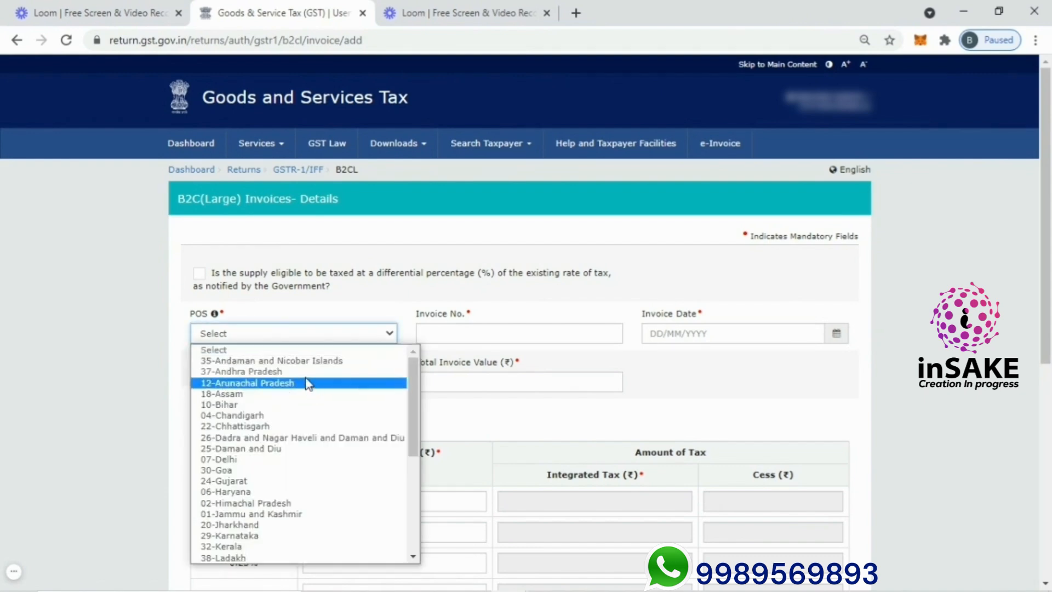
click(296, 415)
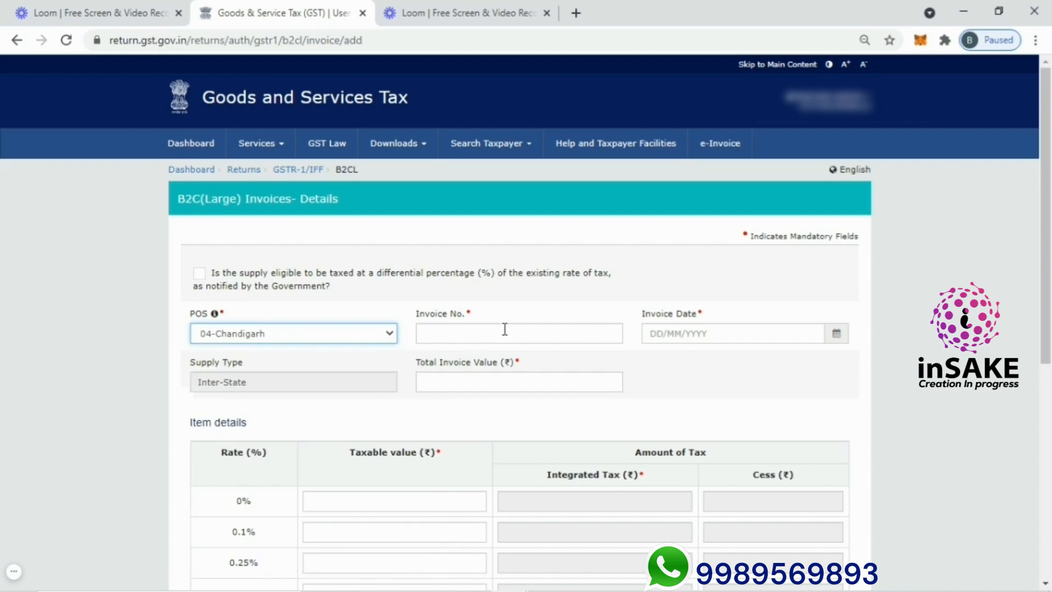
click(504, 329)
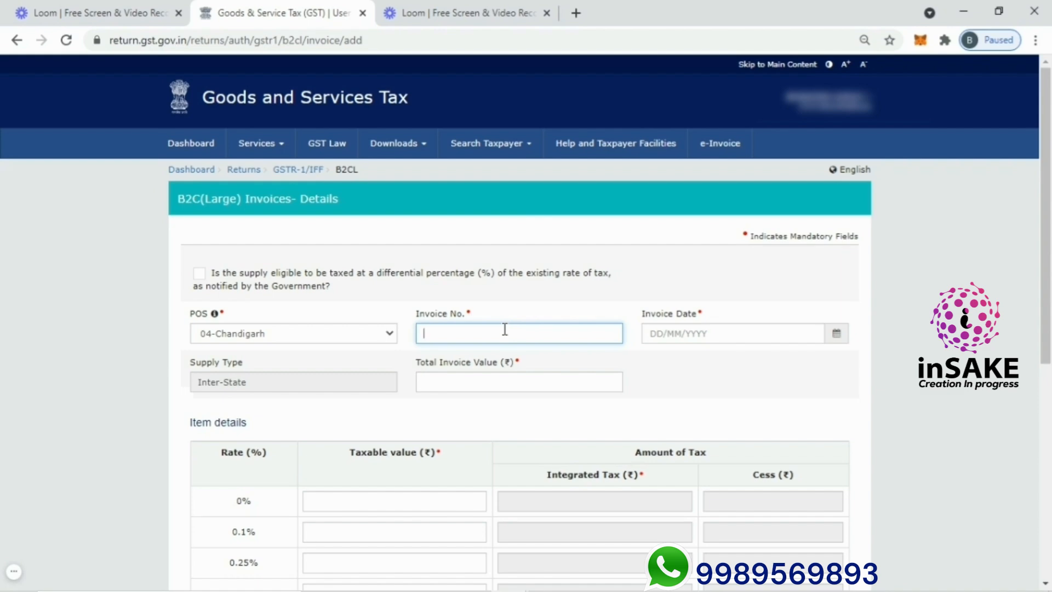
text(03/03)
click(766, 330)
text(12/03/20)
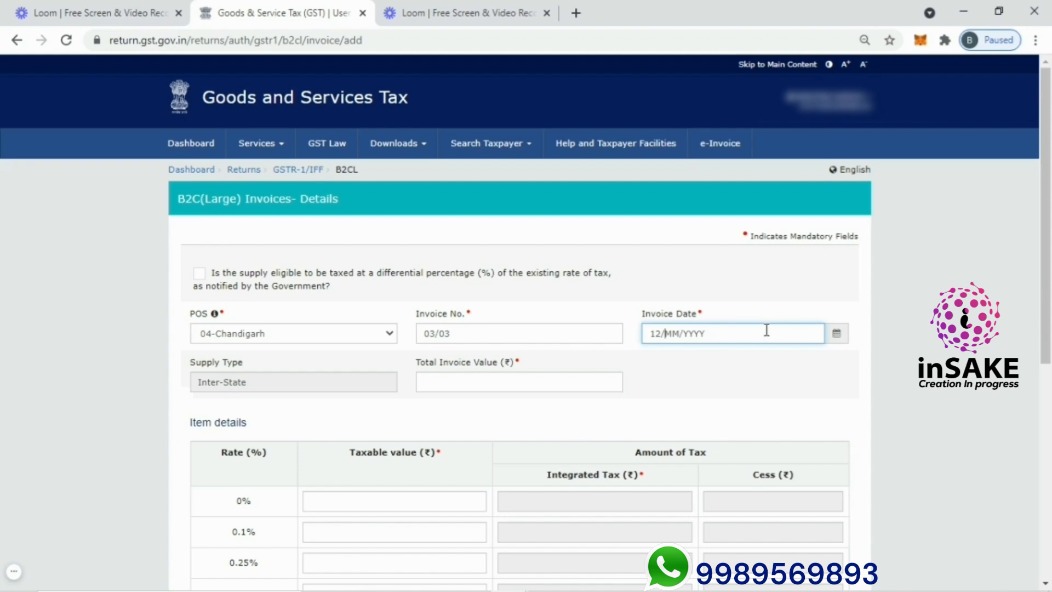
text(21)
click(598, 386)
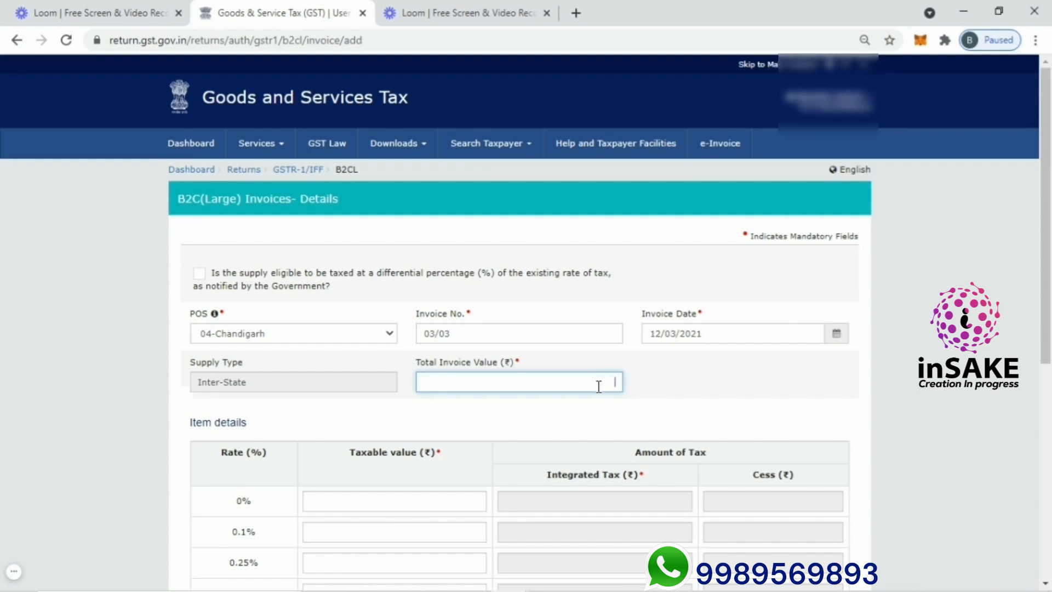
text(1050000)
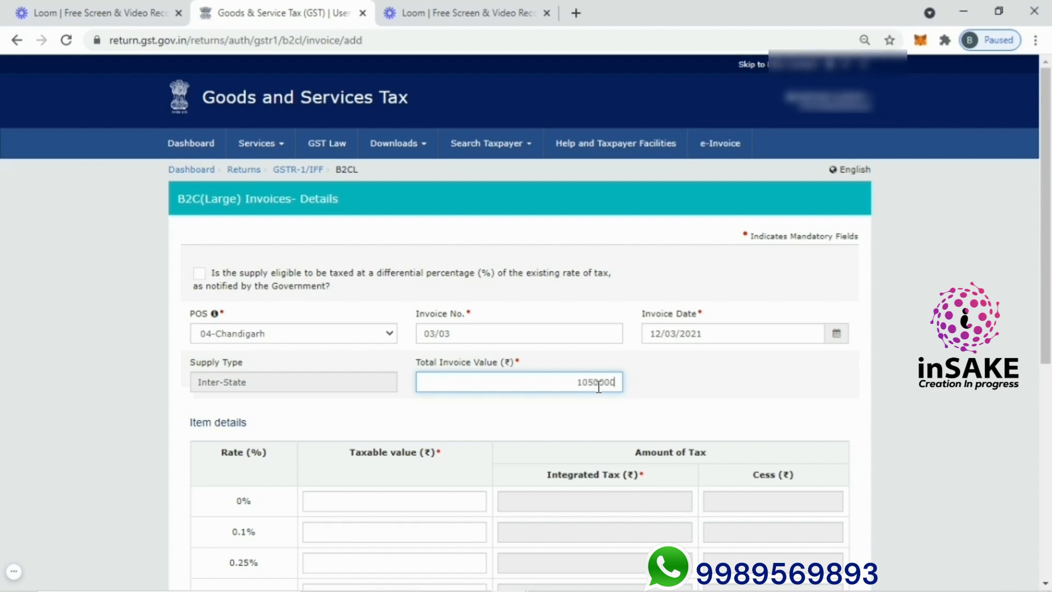
click(629, 416)
Enter a taxable value of 100000 at the 5% rate in the B2C (Large) invoice's item details and save the invoice
drag(1046, 265, 1049, 403)
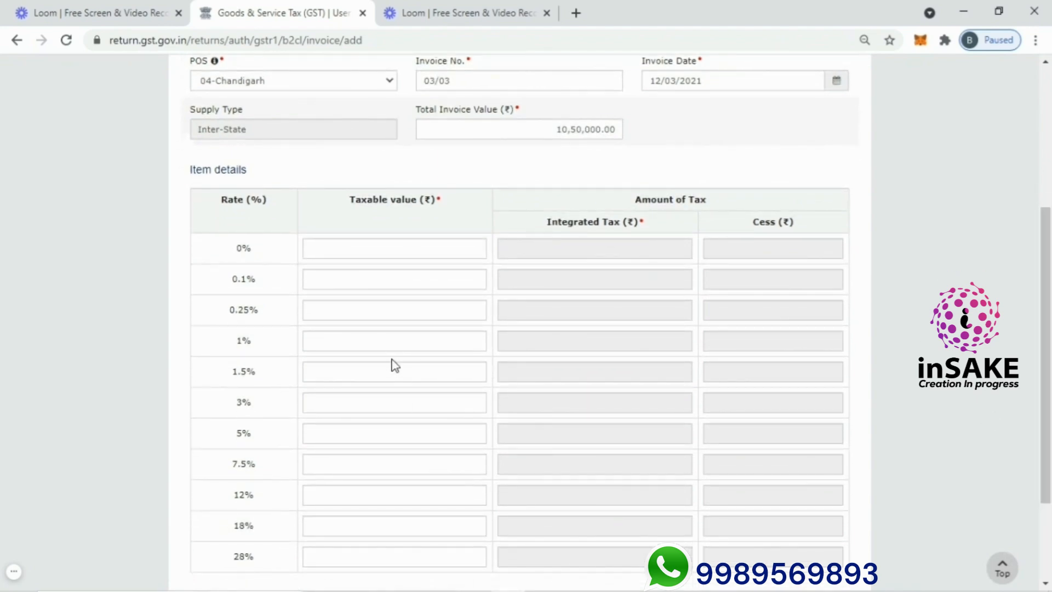
click(384, 431)
text(100000)
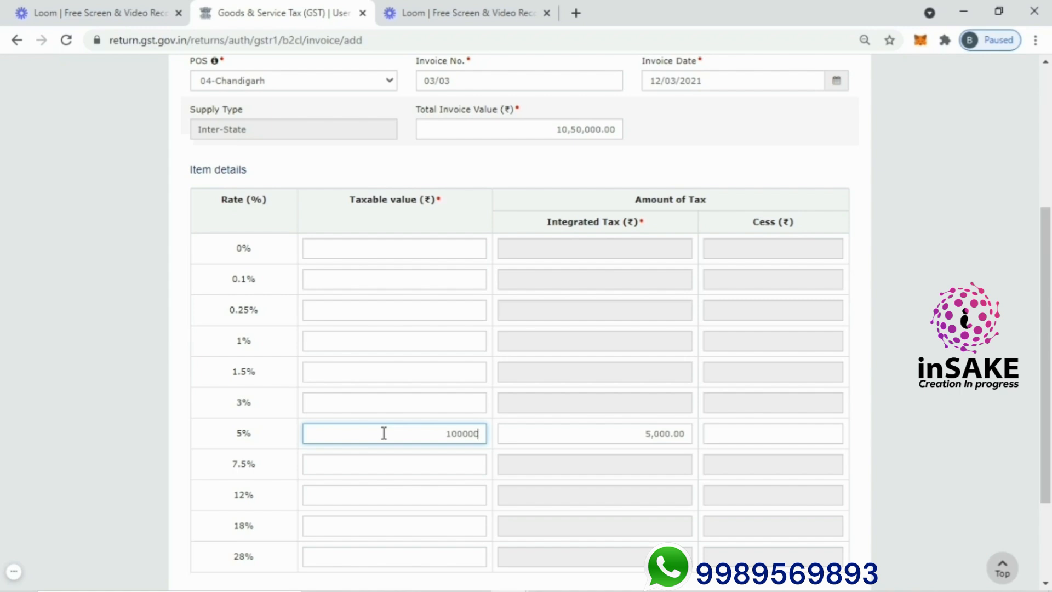
drag(1047, 365, 1047, 438)
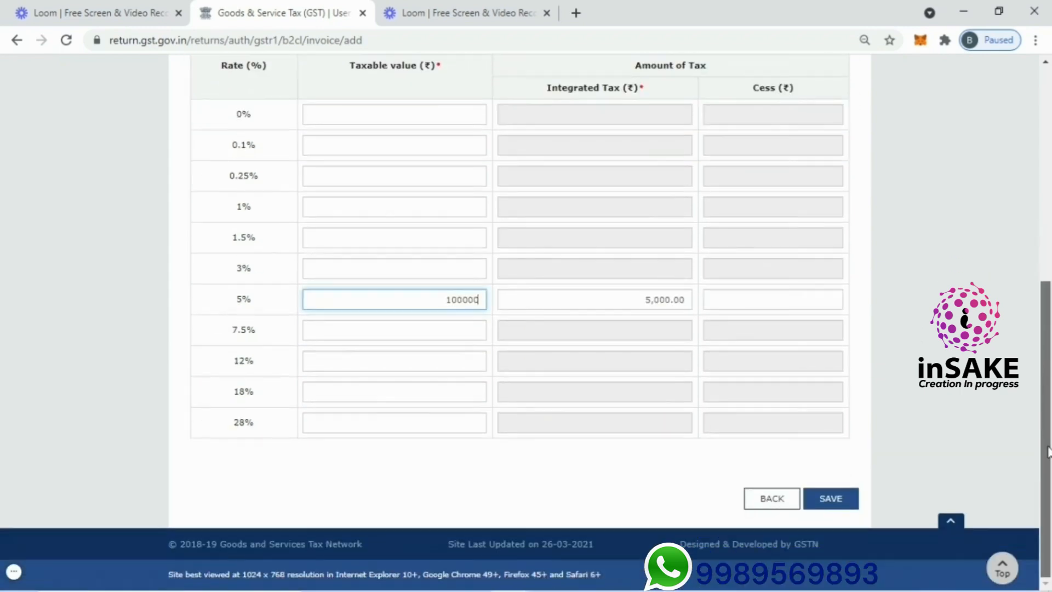
click(832, 499)
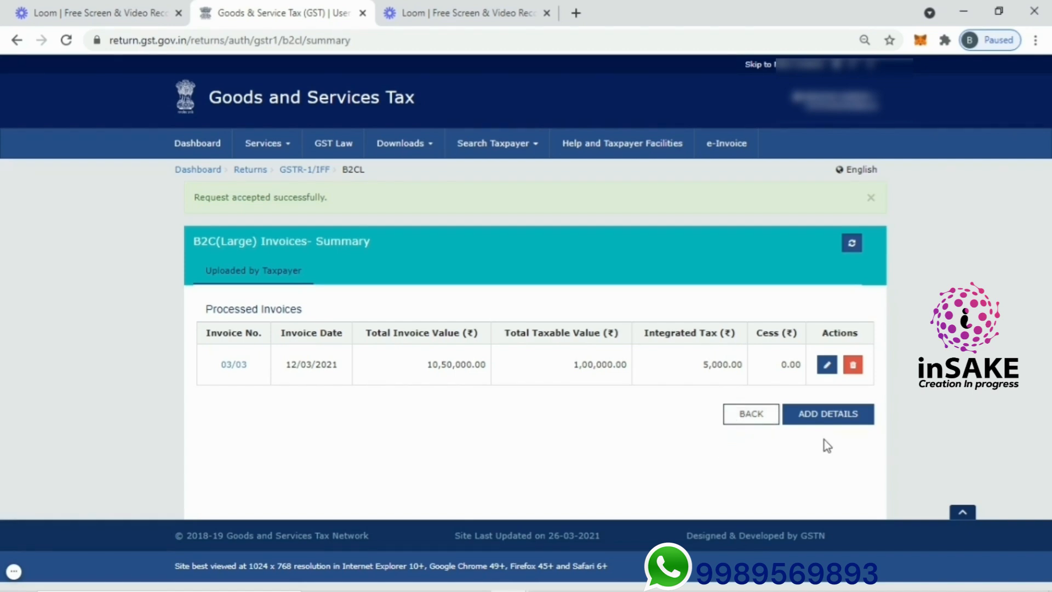
Return to the GSTR-1 overview and start adding a note in the 9B - Credit / Debit Notes (Registered) section
click(751, 419)
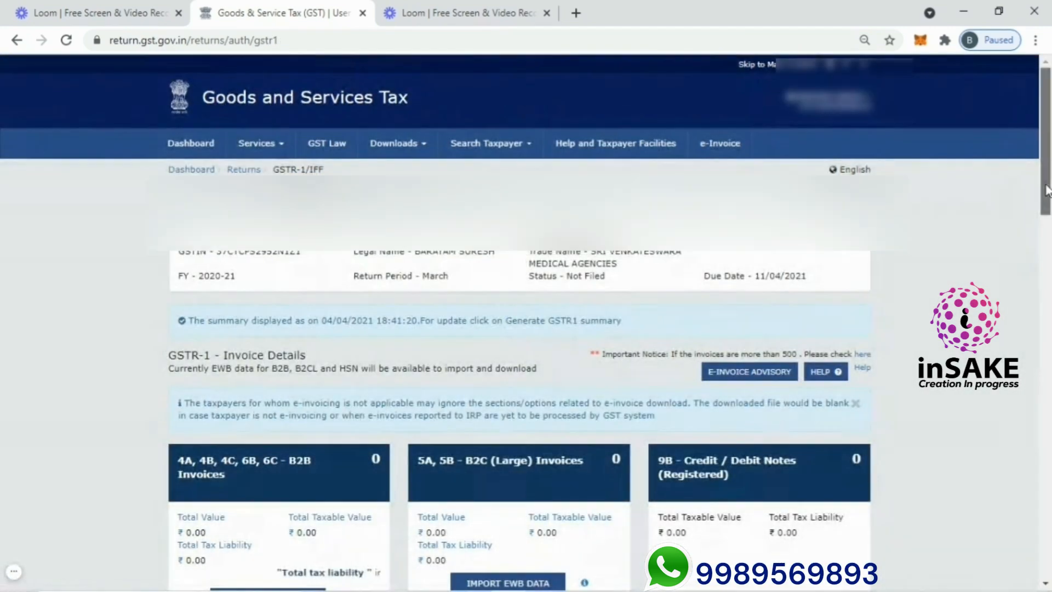
drag(1046, 189, 1049, 255)
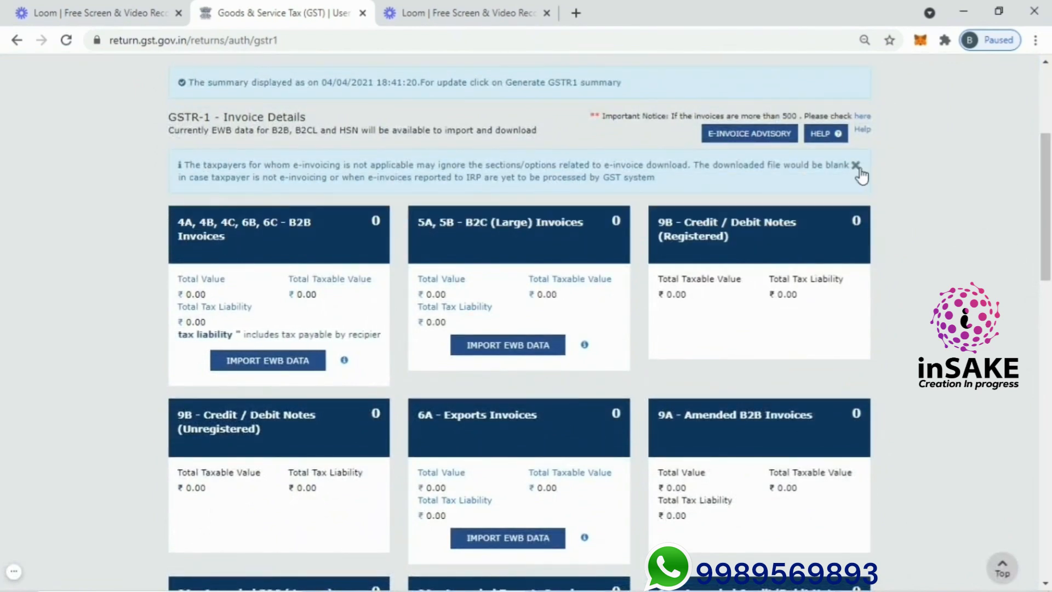
click(857, 166)
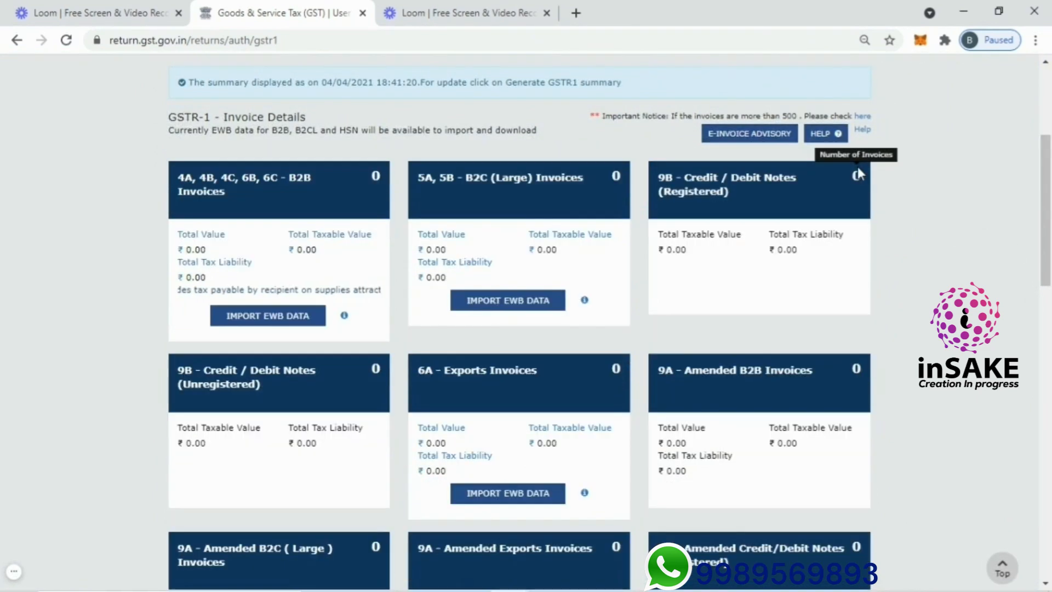
click(794, 207)
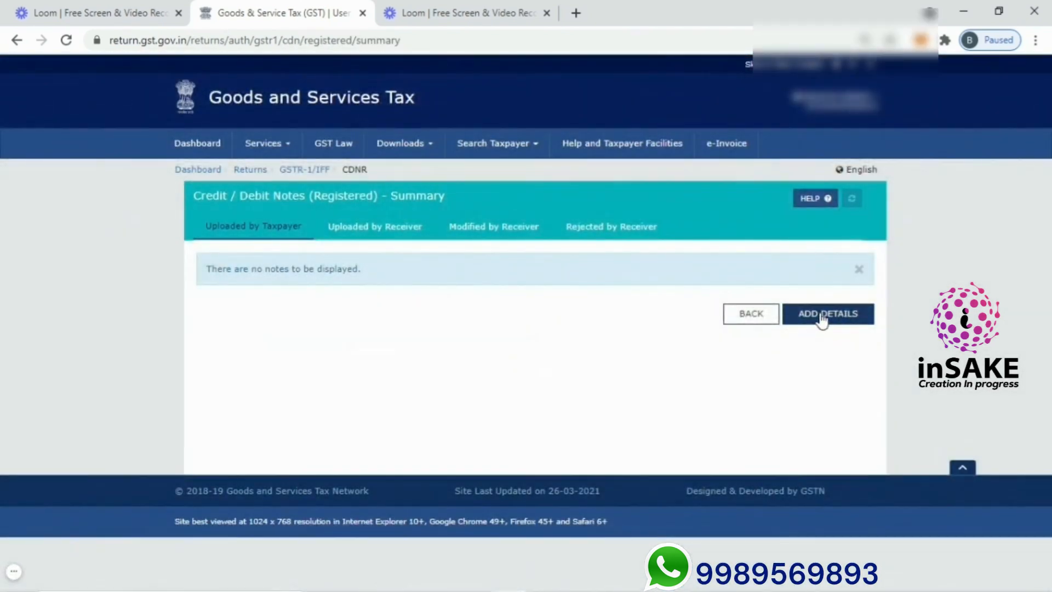
click(821, 314)
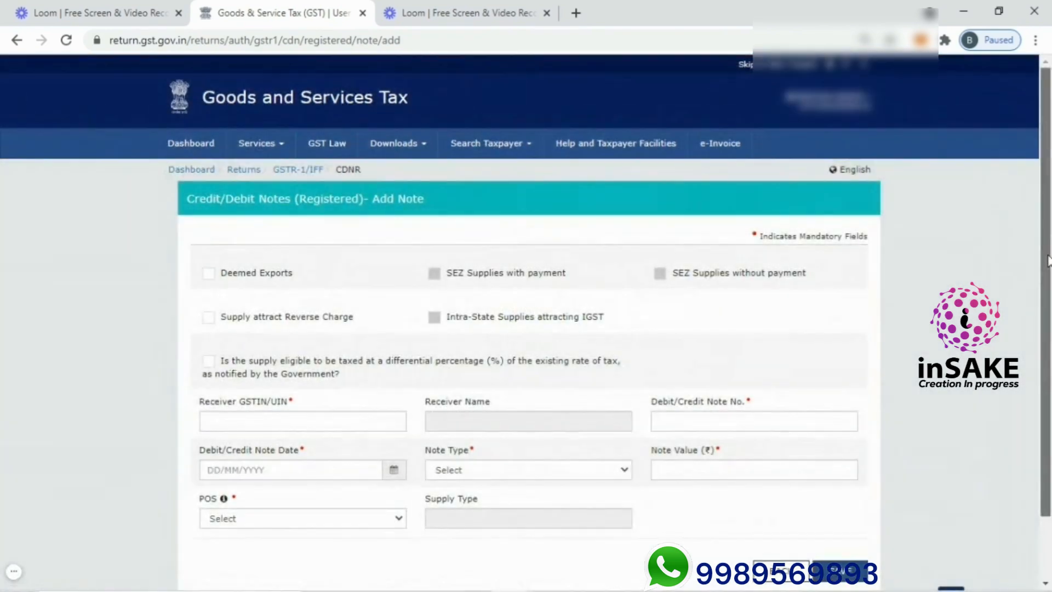
Fill in the registered note's header with the receiver's GSTIN, note number 01/03, date 31/03/2021, type Credit and note value 10500
drag(1048, 261, 1049, 293)
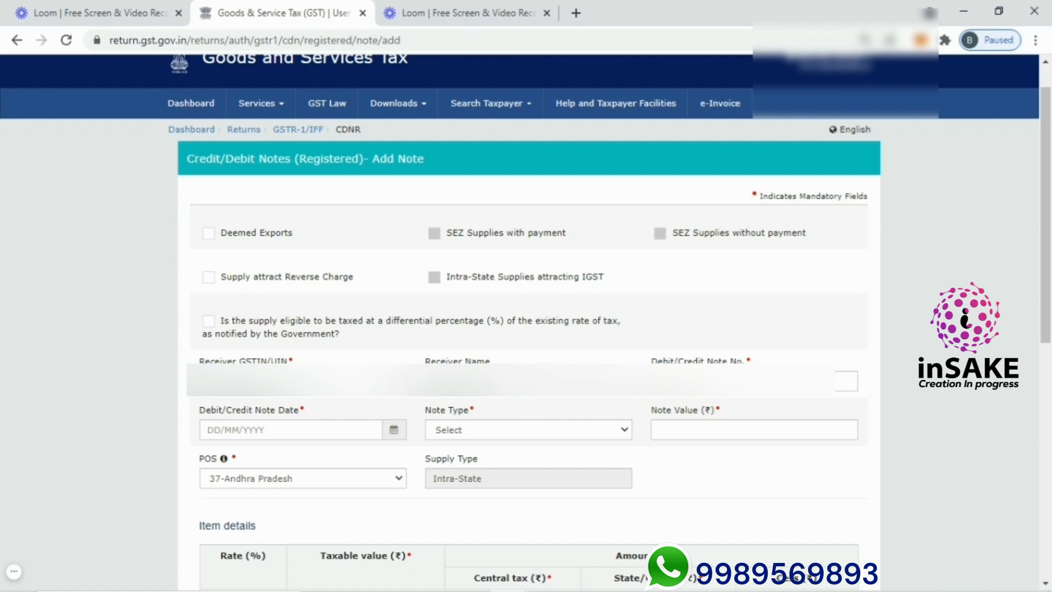
click(754, 382)
click(334, 430)
text(31/03/2021)
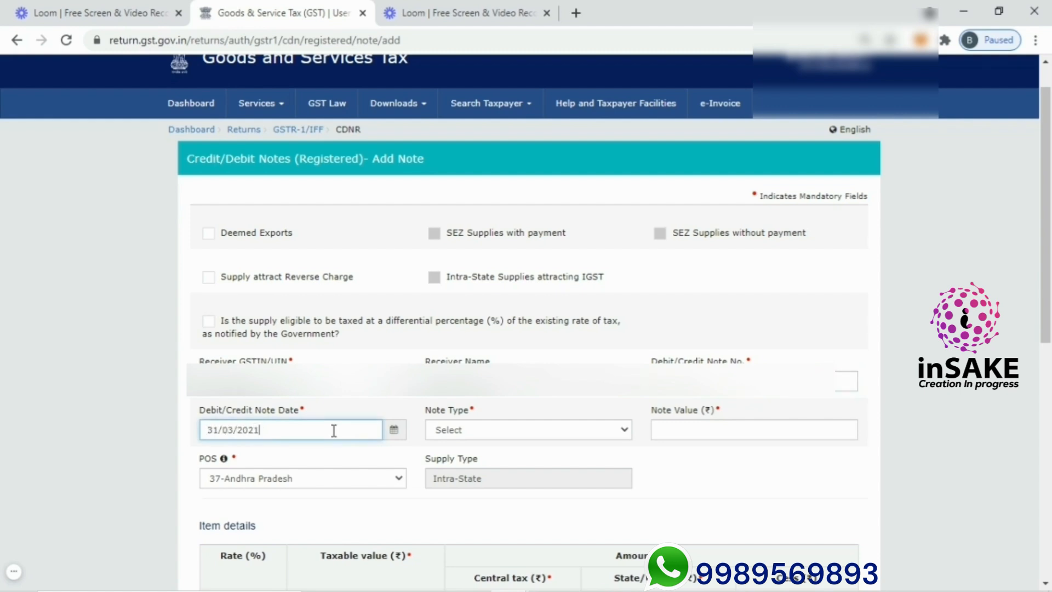
click(492, 436)
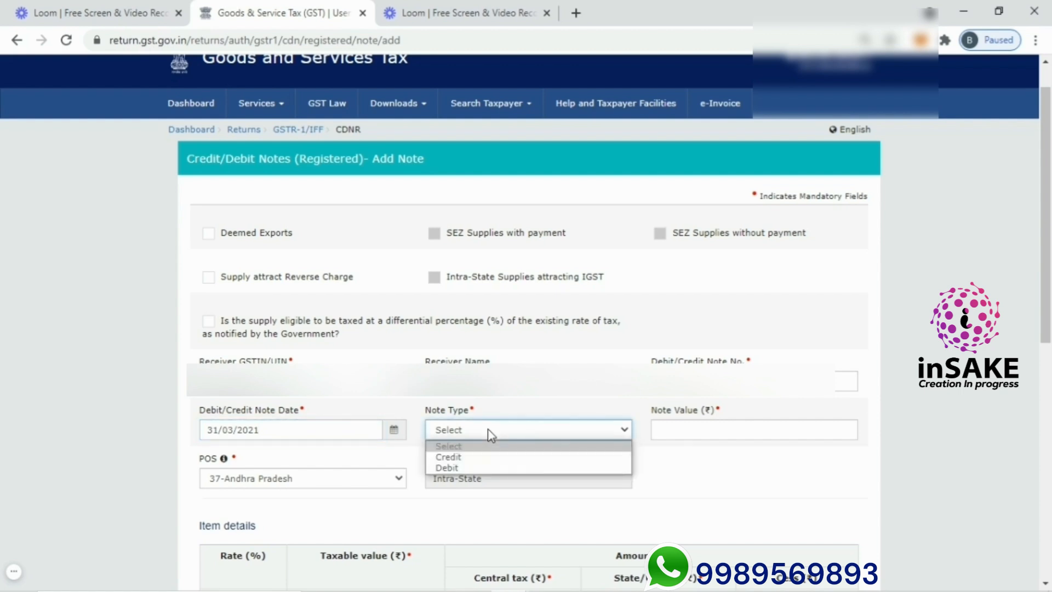
click(469, 458)
click(718, 425)
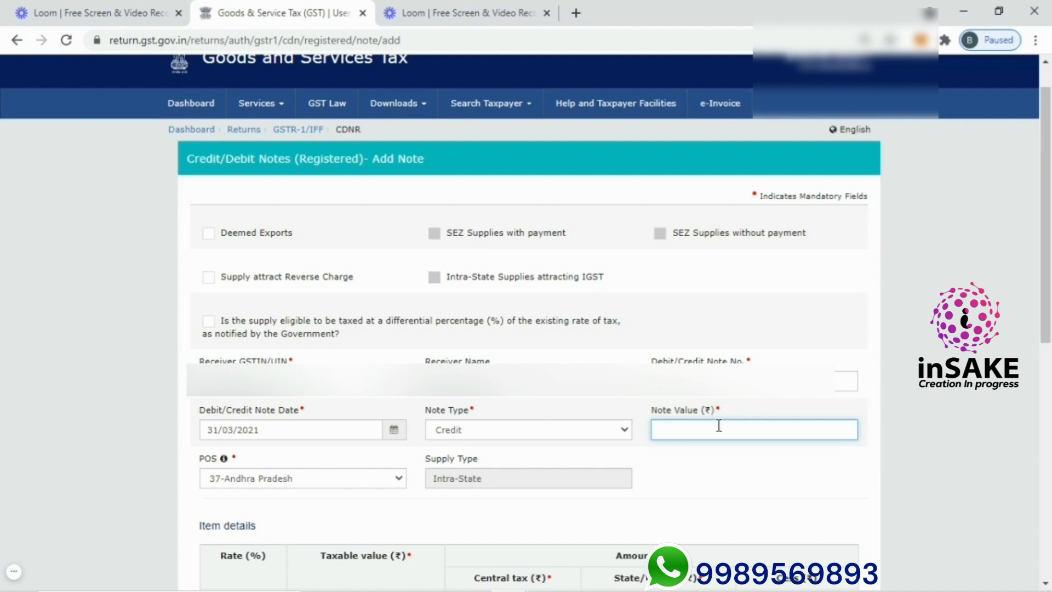
text(10500)
click(728, 468)
Enter a taxable value of 10000 at the 5% rate in the registered credit note's item details and save the note
drag(1047, 267, 1047, 438)
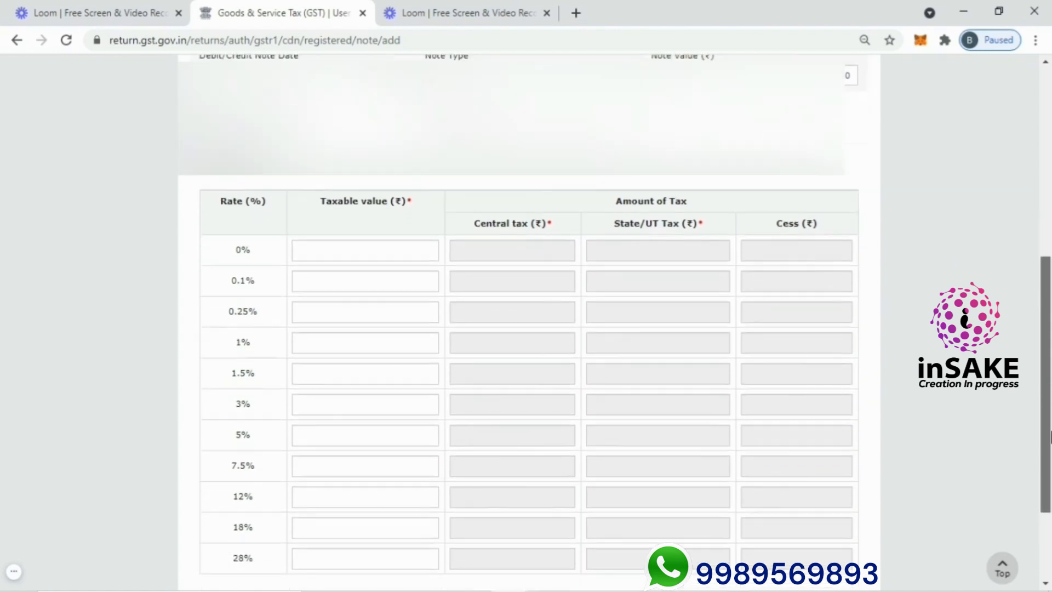
click(362, 437)
text(0000)
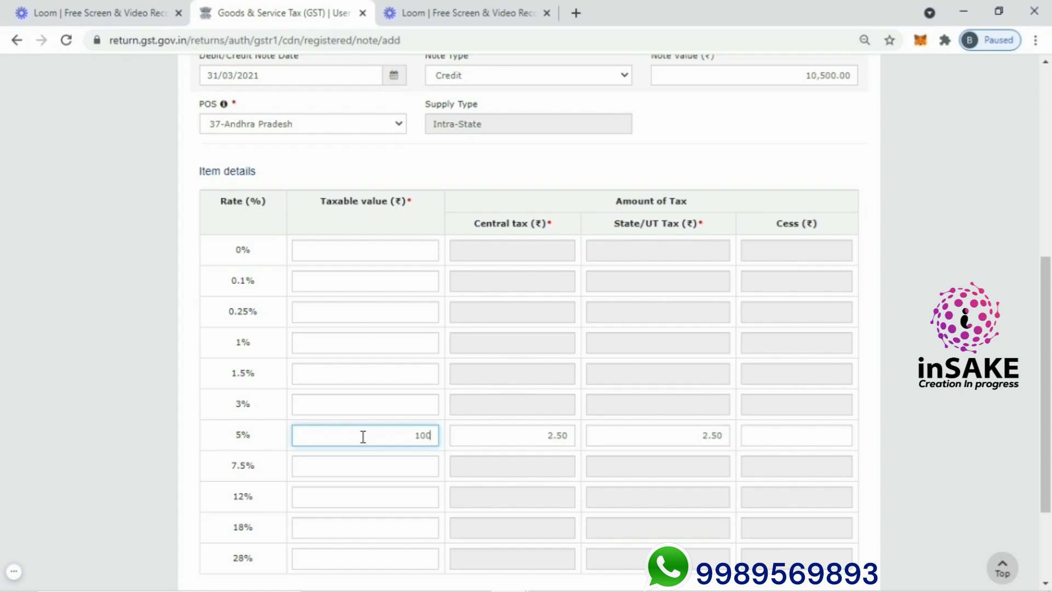
click(767, 404)
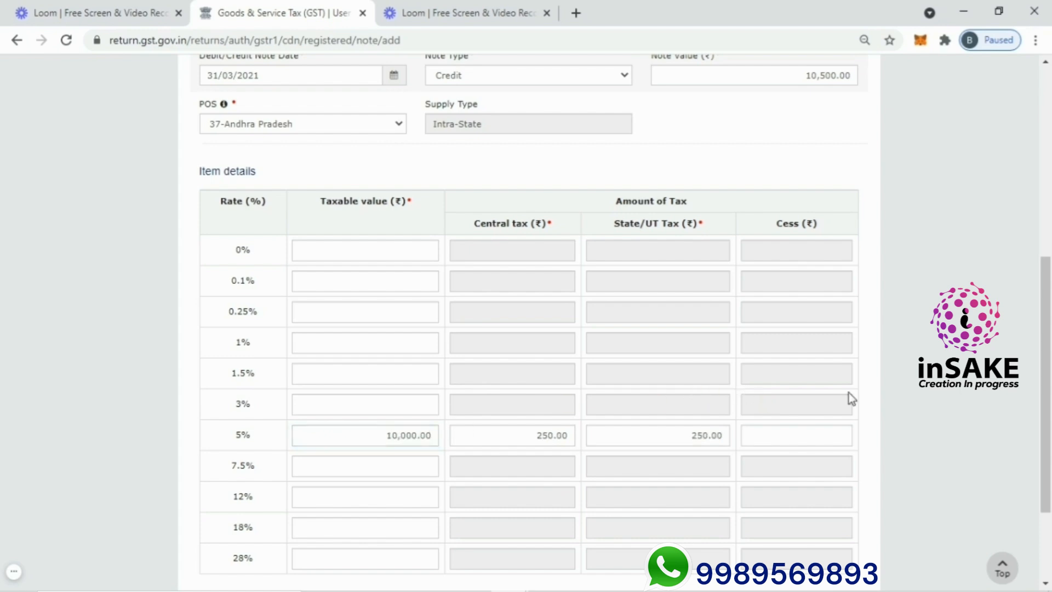
scroll(805, 493, down, 3)
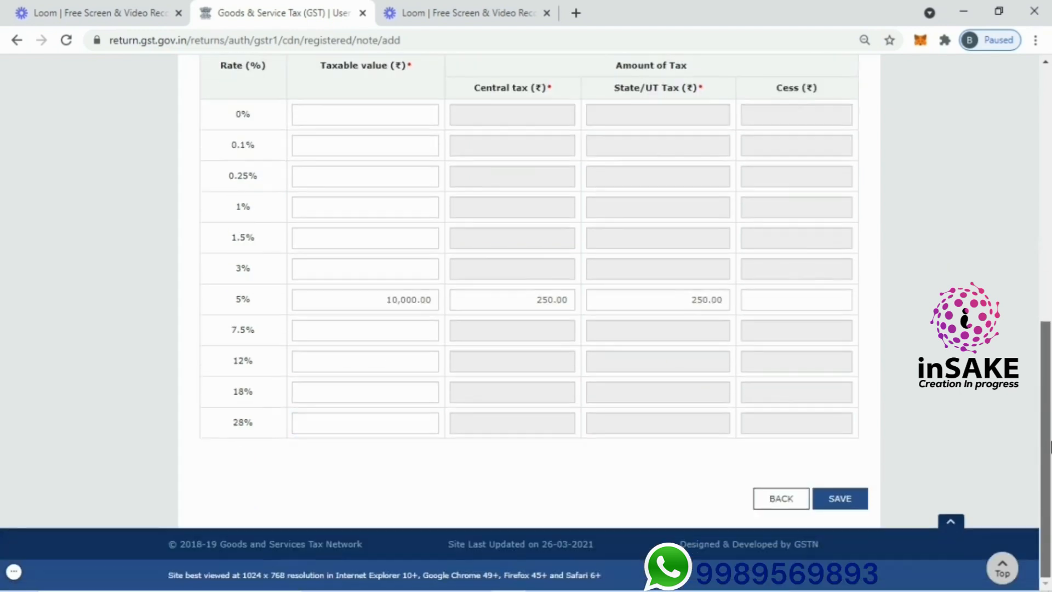
click(841, 502)
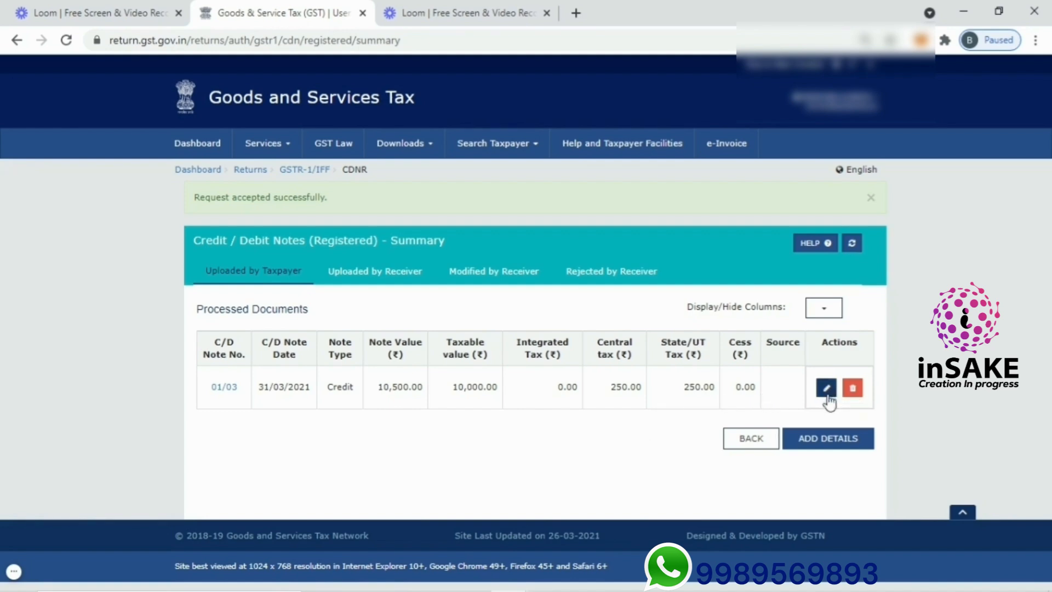
Return to the GSTR-1 overview and start adding a note in the 9B - Credit / Debit Notes (Unregistered) section
click(761, 442)
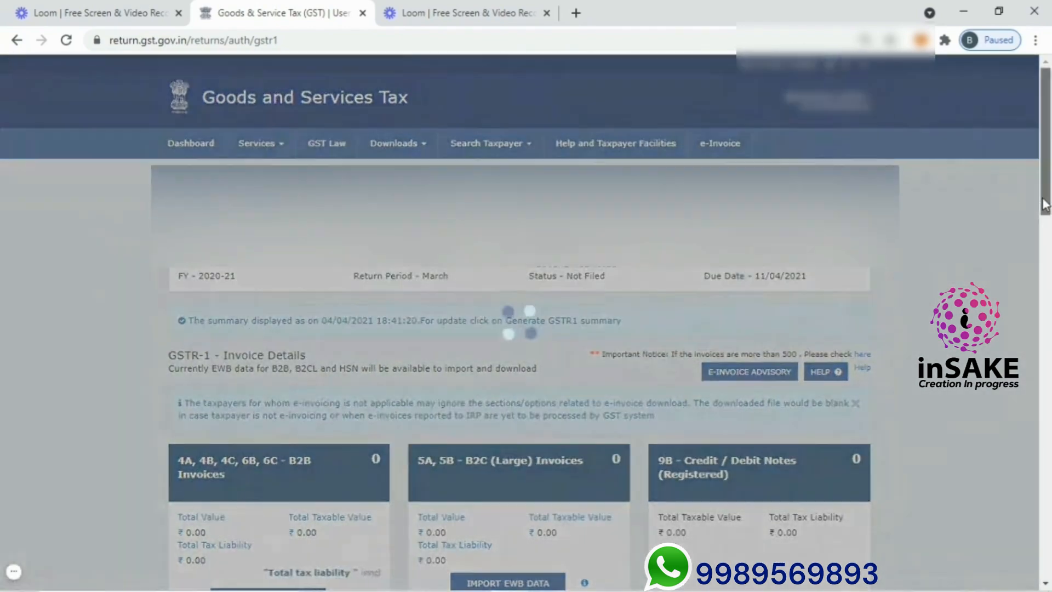
drag(1043, 204, 1048, 318)
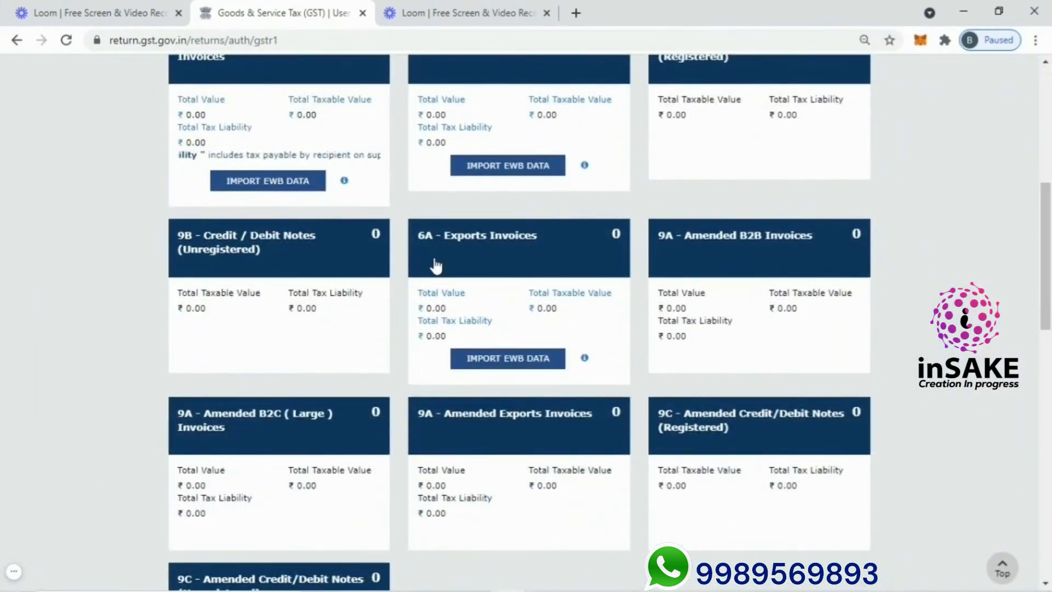
click(356, 272)
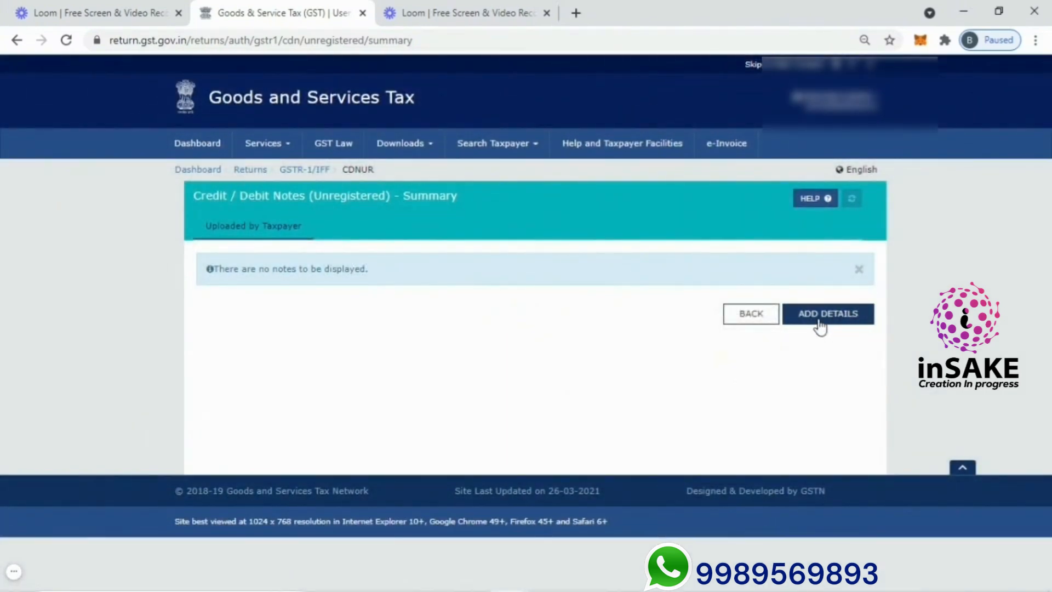
click(820, 323)
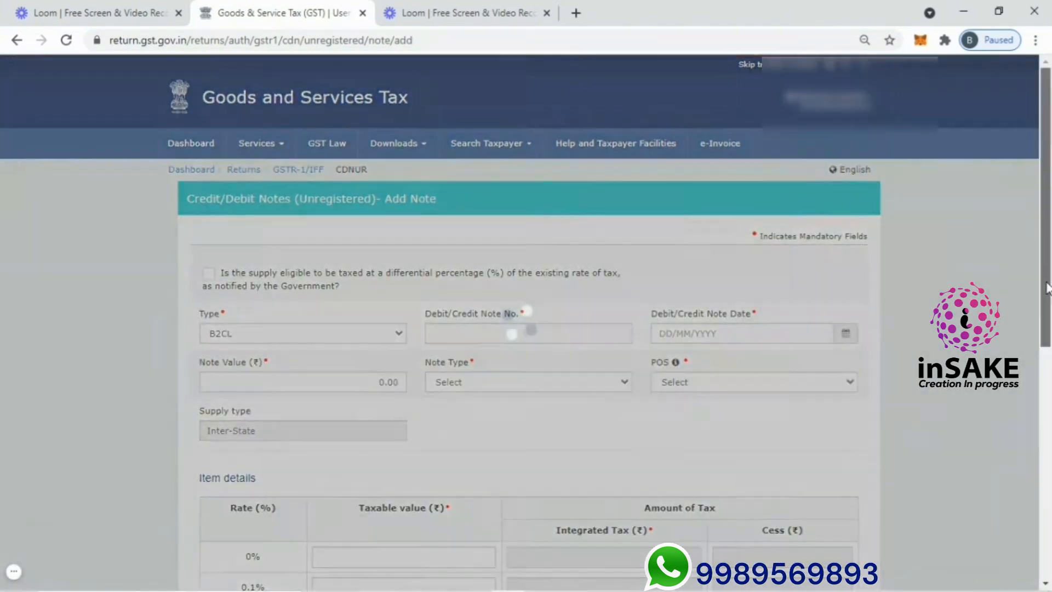
Examine the unregistered note's type options, keeping B2CL selected, and its note number and date fields
drag(1046, 287, 1048, 323)
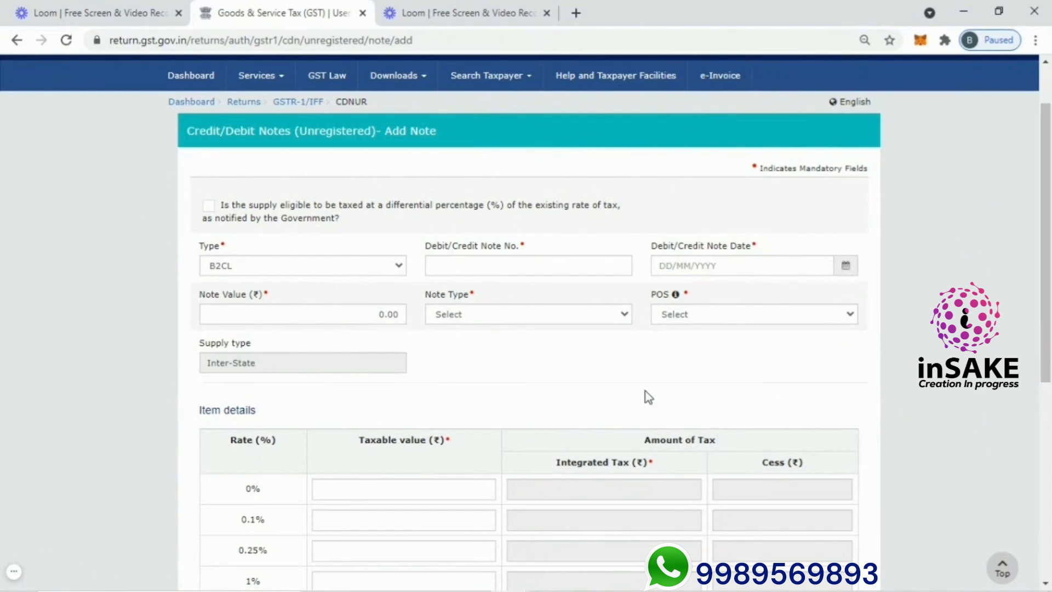
click(395, 274)
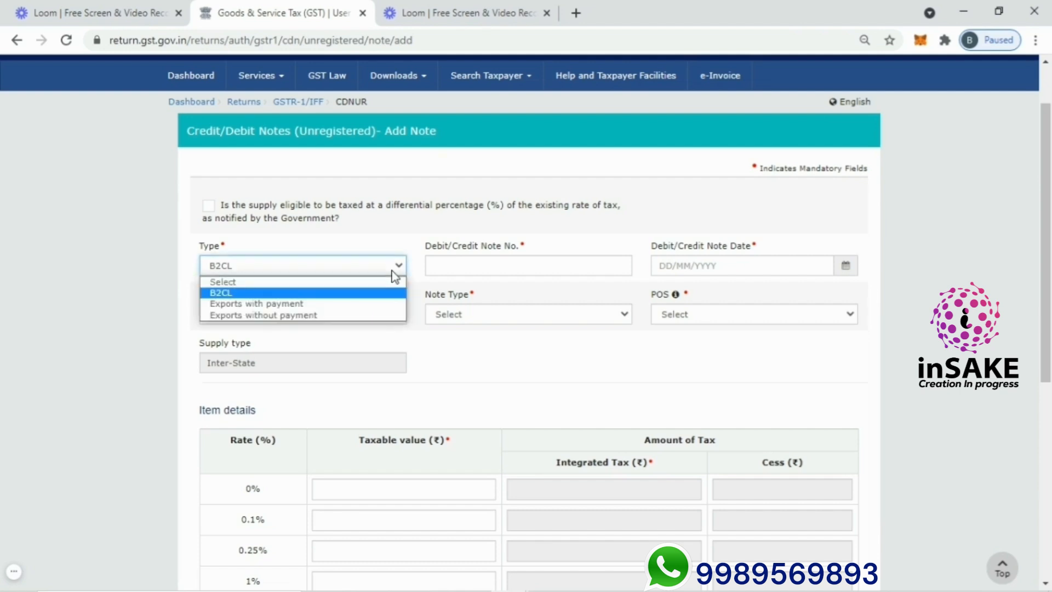
click(395, 274)
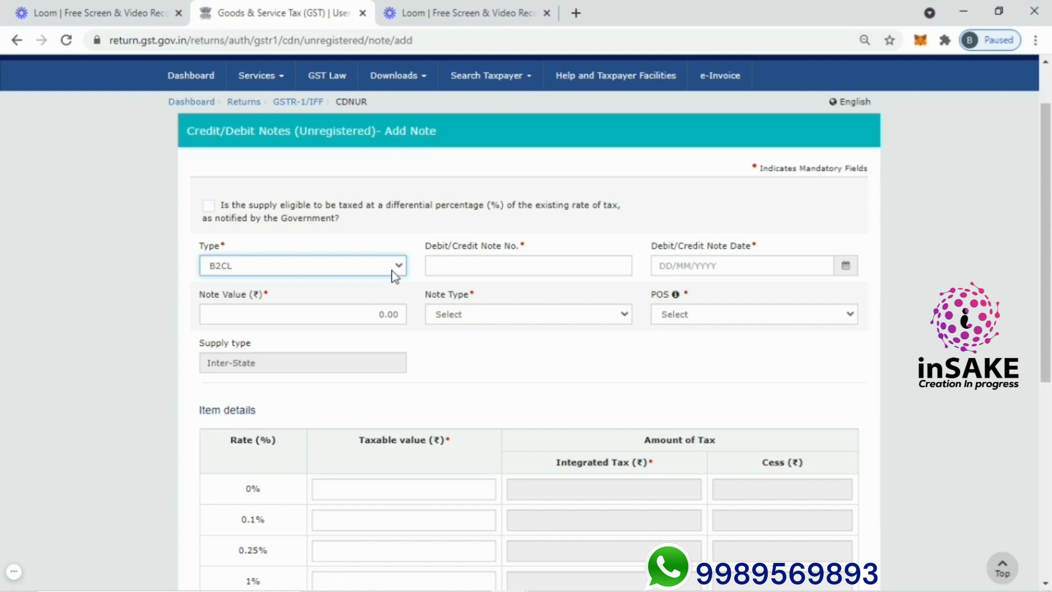
click(393, 272)
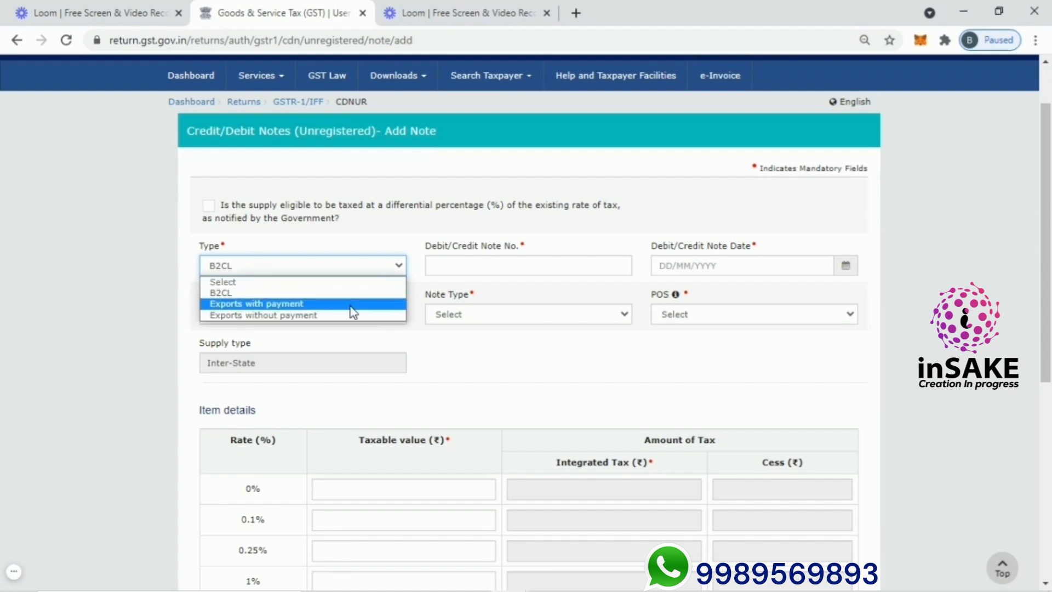
click(340, 296)
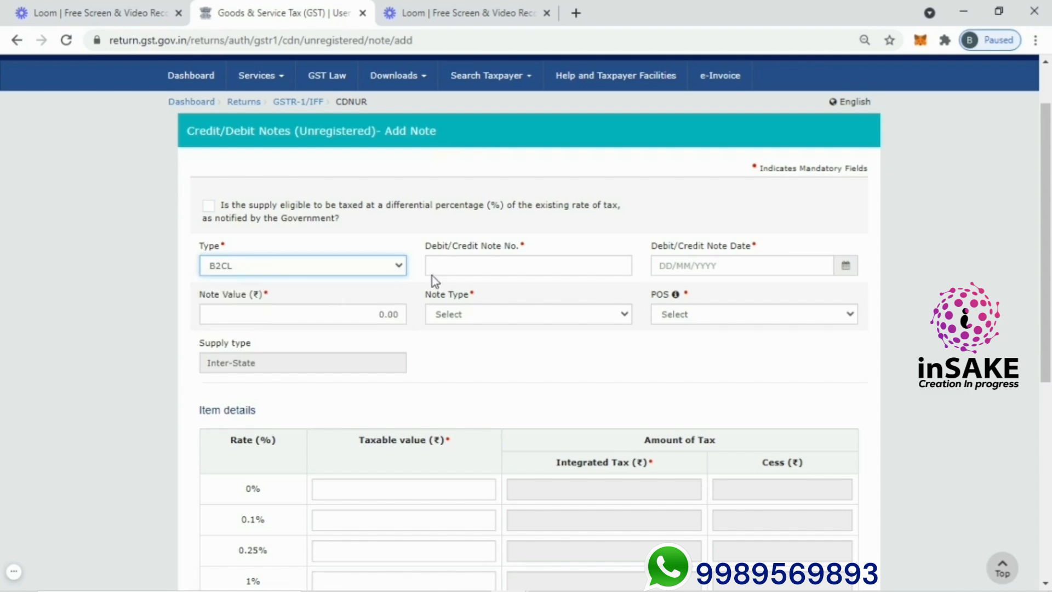
click(493, 265)
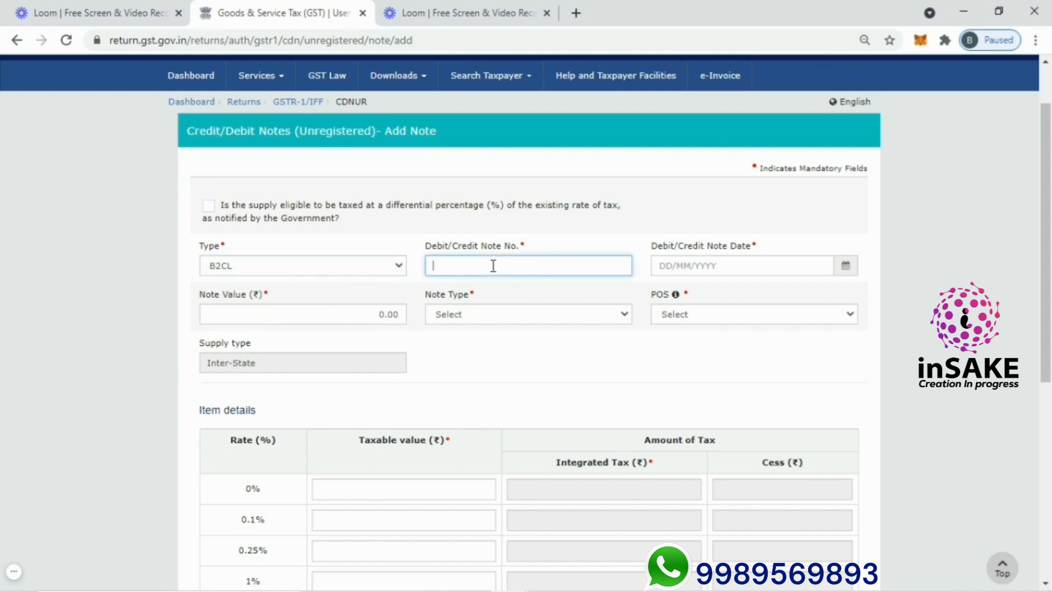
click(694, 266)
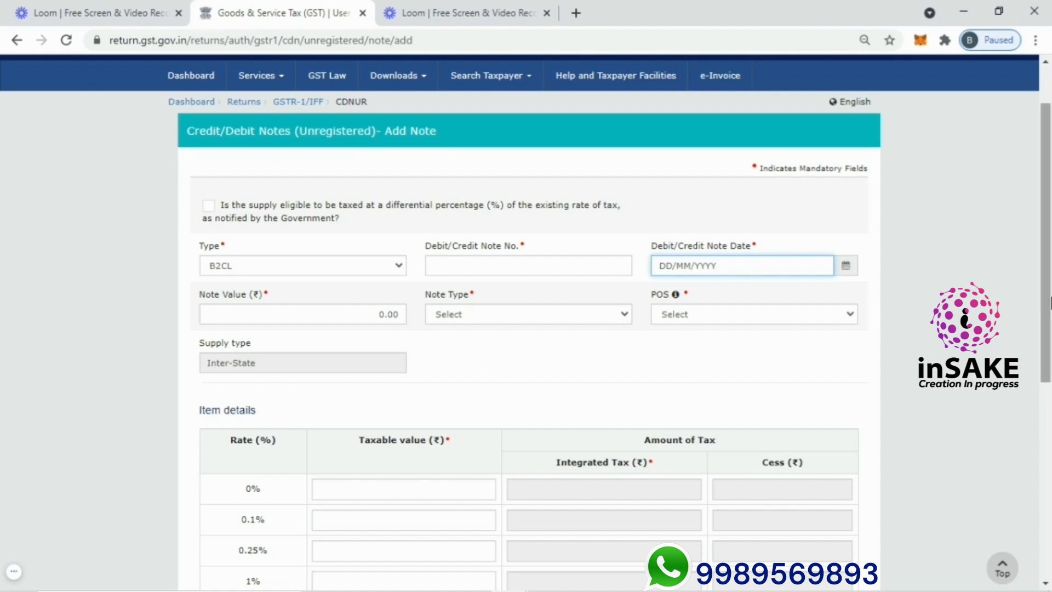
Review the rate rows in the unregistered note's item details and try to save the note without any item
drag(1047, 309, 1049, 471)
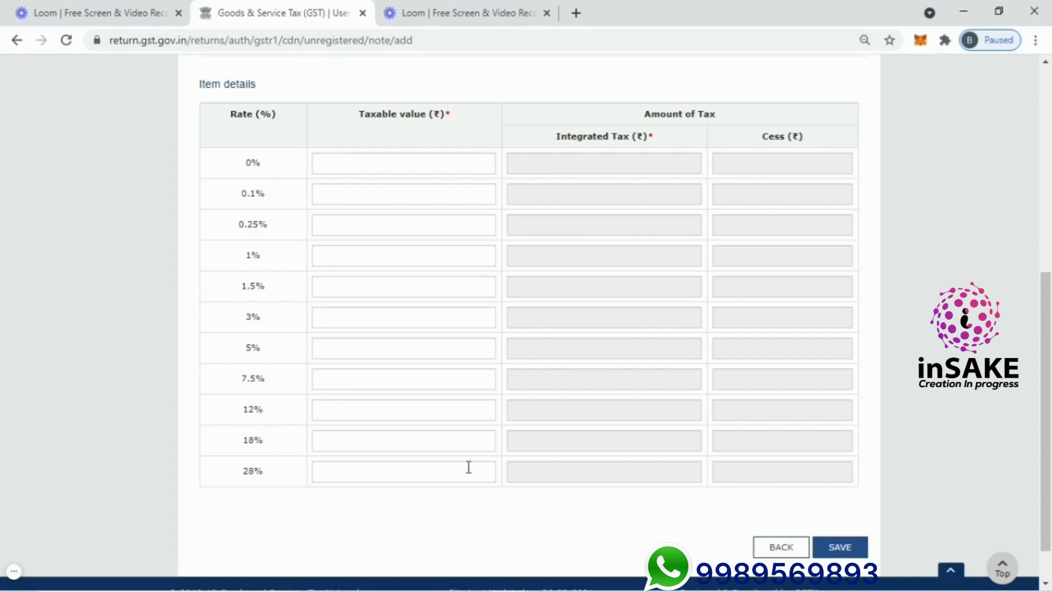
click(848, 552)
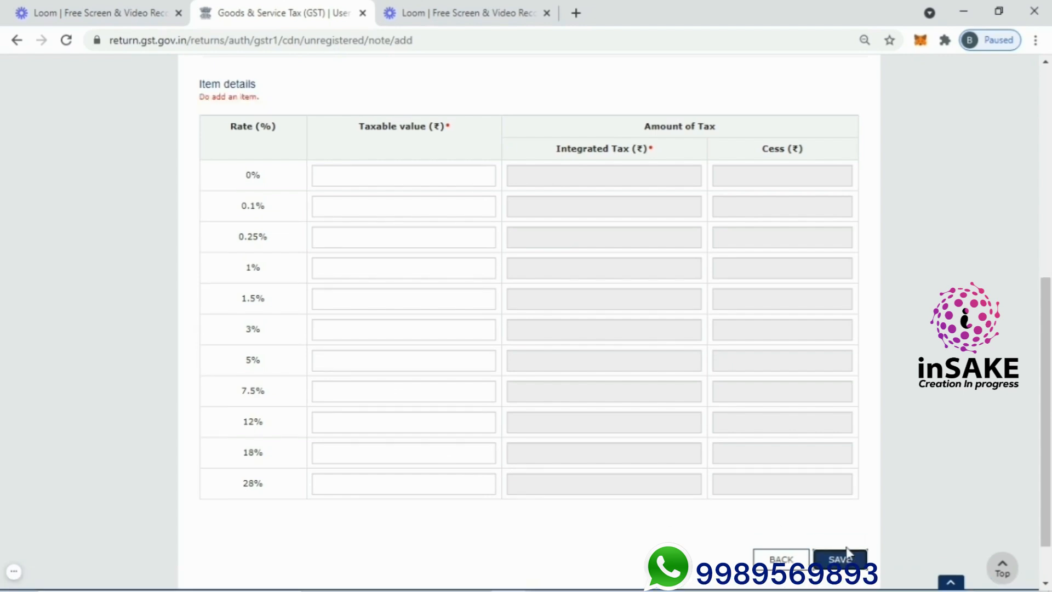
scroll(844, 542, down, 1)
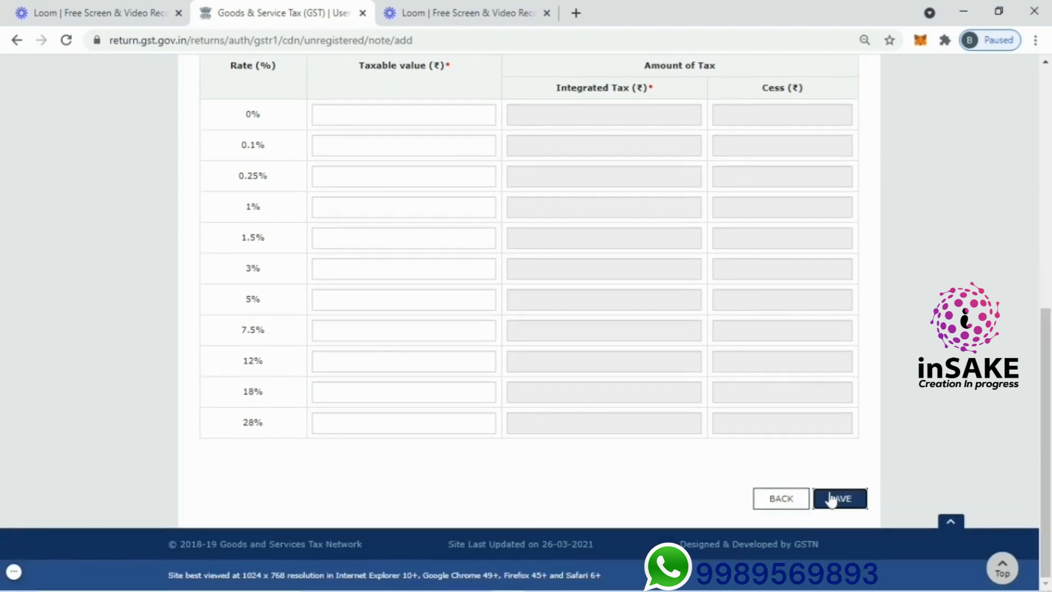
Leave the unregistered notes section and start adding an invoice in 6A - Exports Invoices, accepting the IGST refund guidelines
click(791, 498)
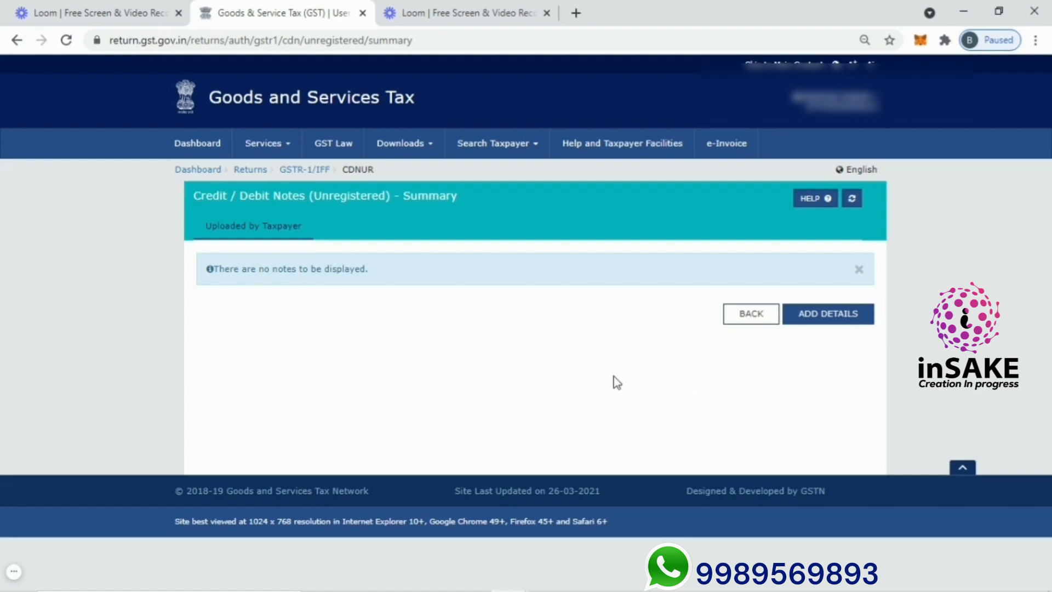
click(759, 314)
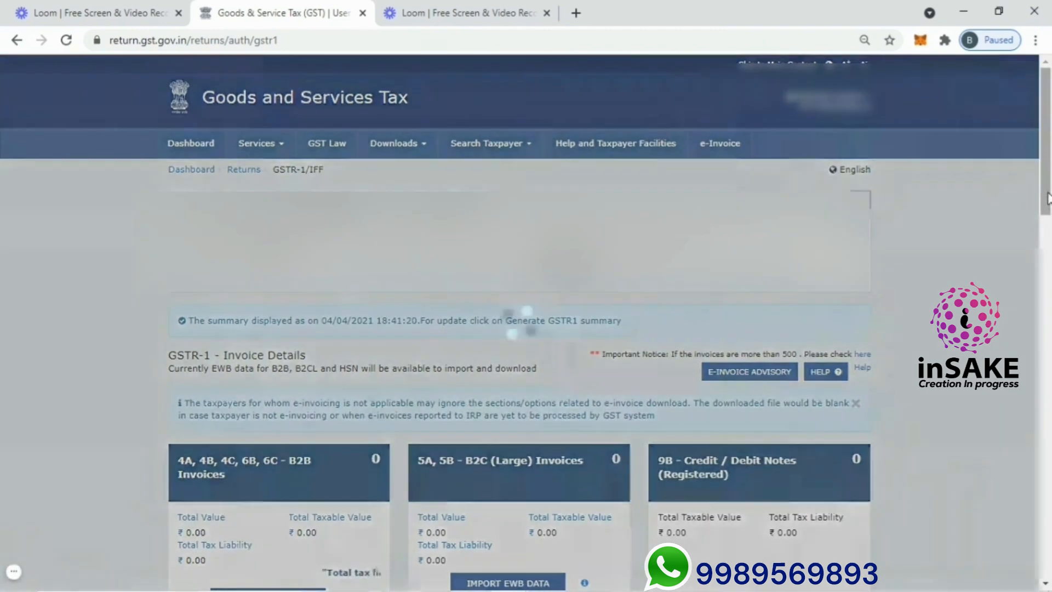
drag(1047, 198, 1049, 312)
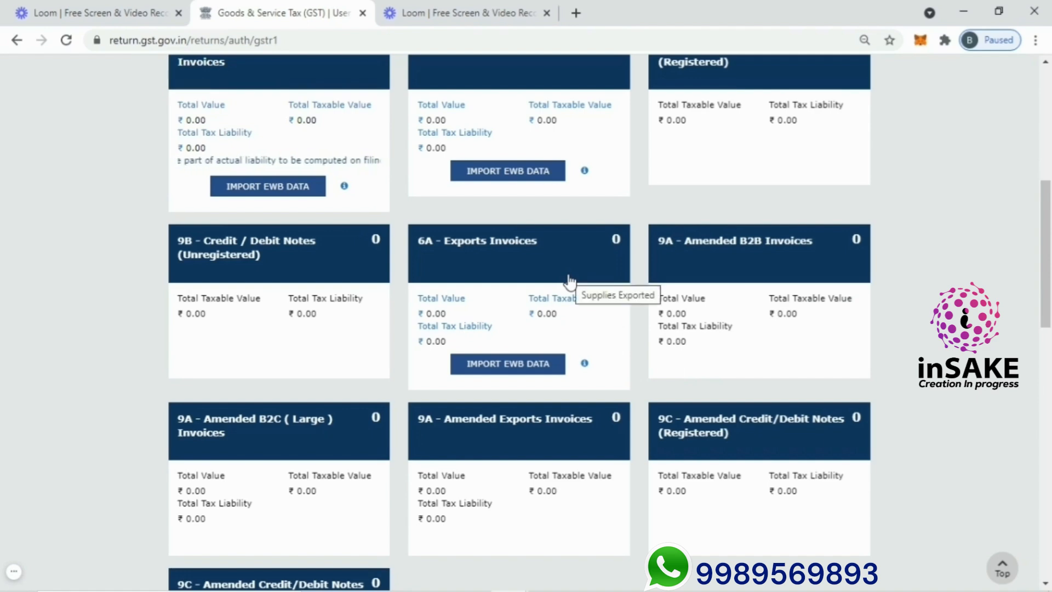
click(569, 280)
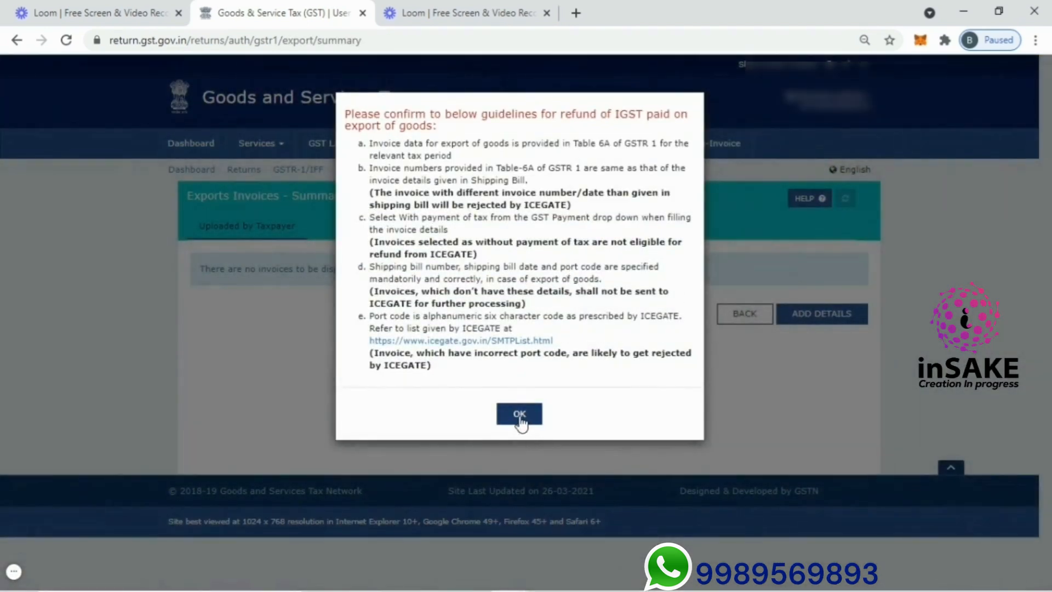
click(518, 416)
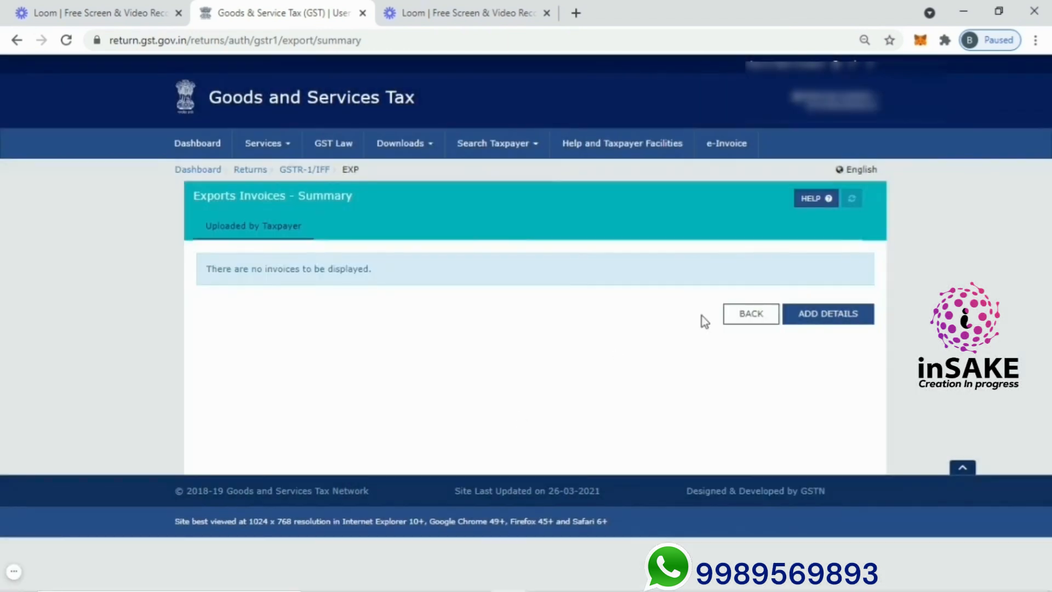
click(838, 323)
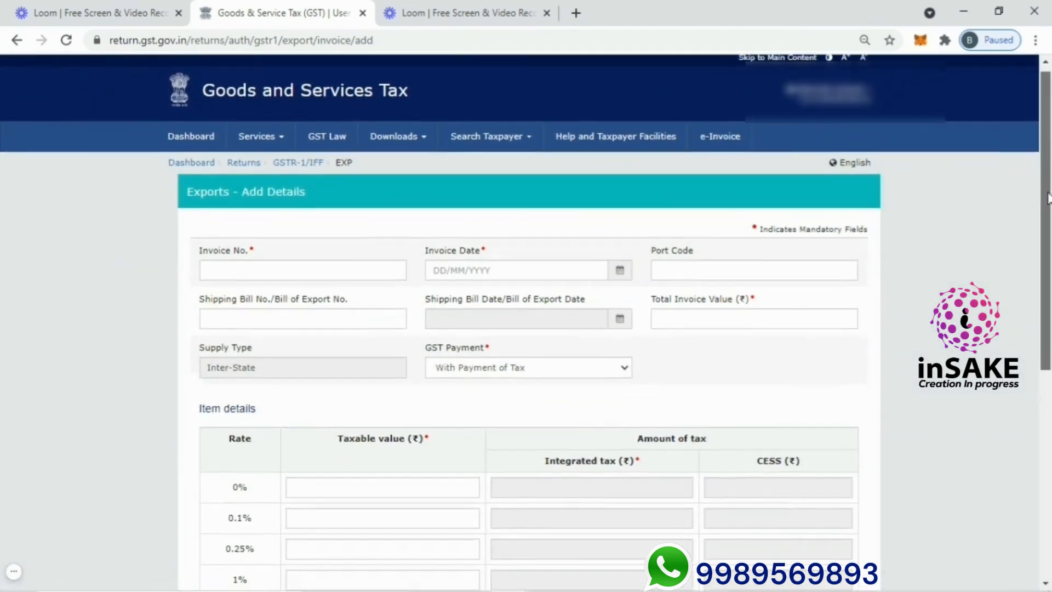
Examine the export invoice's header fields, GST payment options and item details, keeping With Payment of Tax selected
scroll(1047, 196, down, 1)
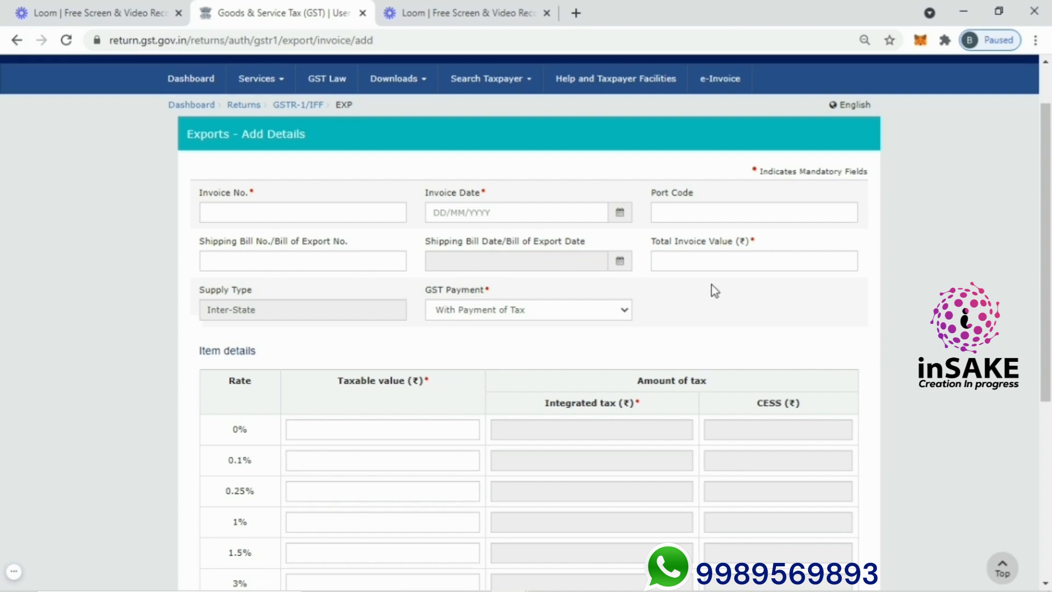
click(543, 311)
click(543, 311)
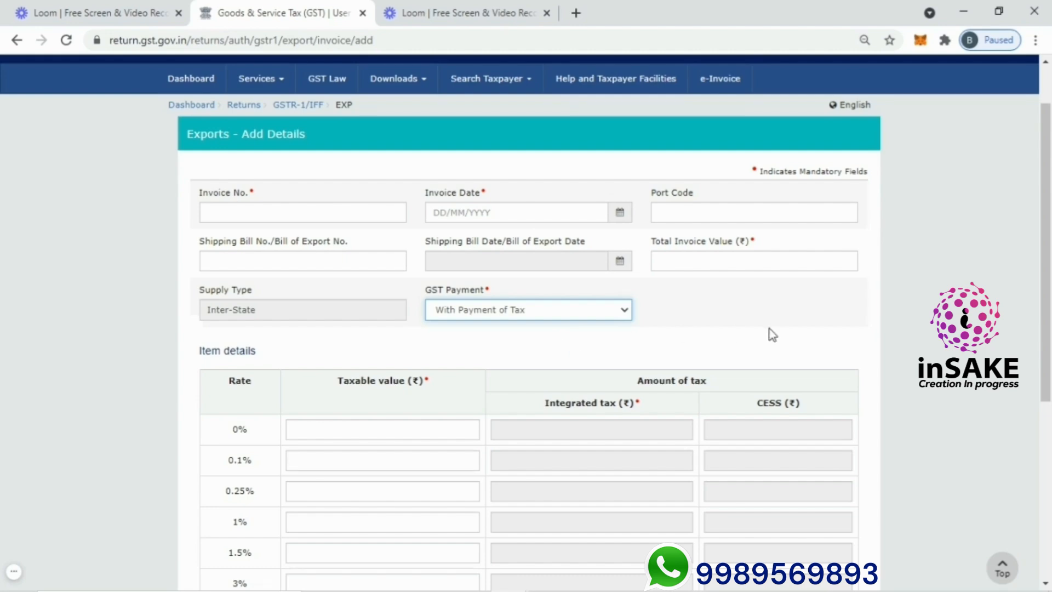
drag(1046, 324, 1048, 452)
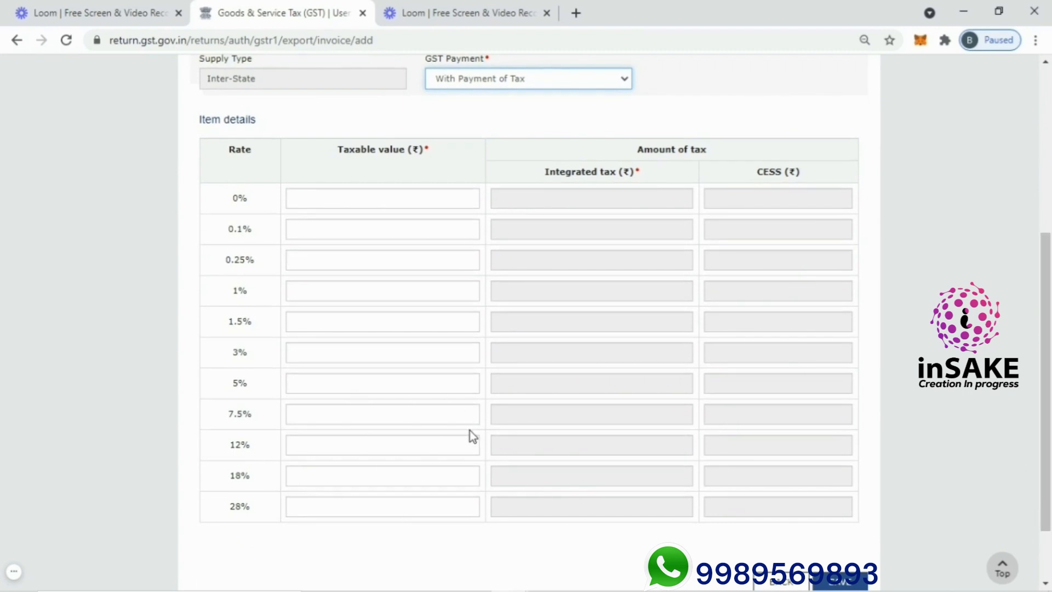
drag(1049, 413, 1049, 464)
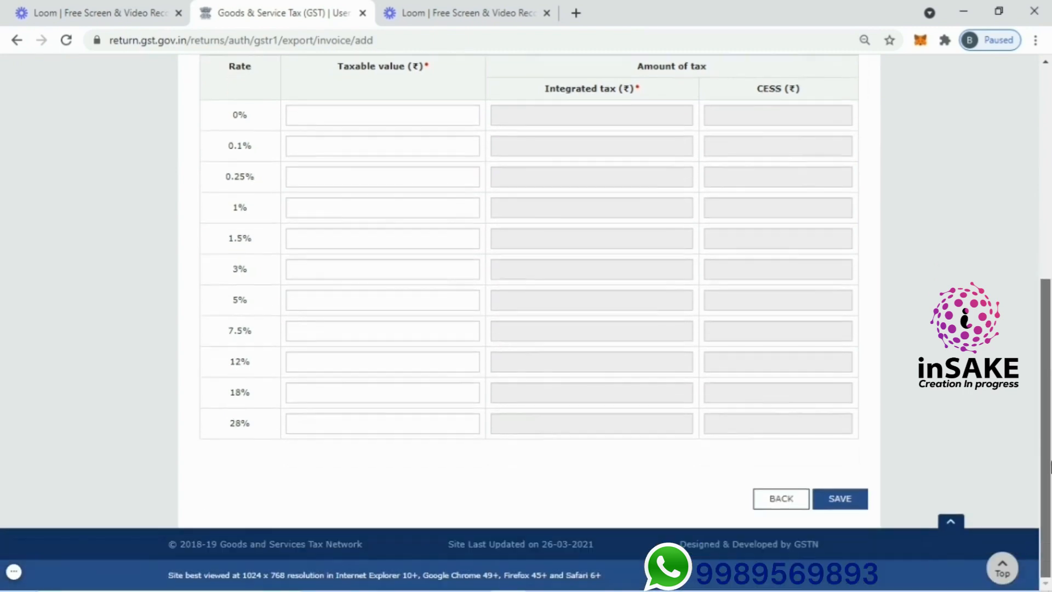
Leave the export invoice unsaved, return to the GSTR-1 overview and open the 9A - Amended B2B Invoices section
click(781, 499)
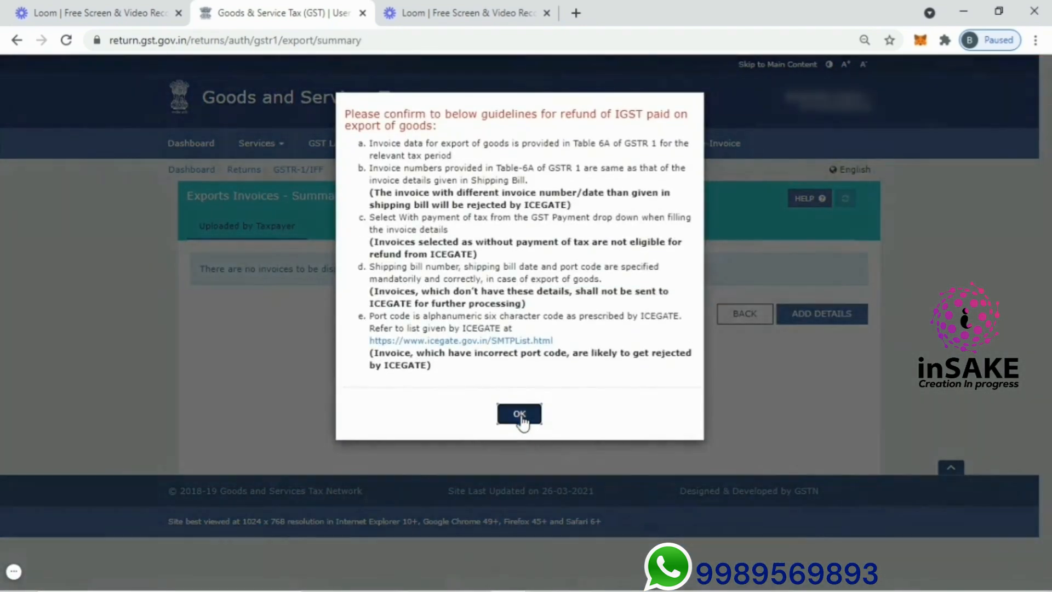
click(520, 416)
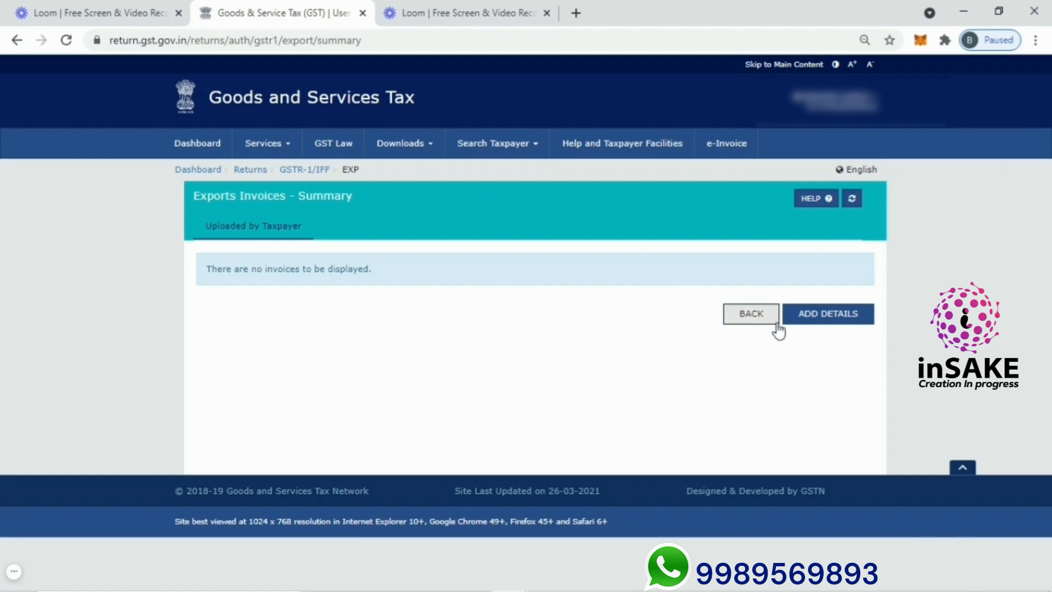
click(751, 315)
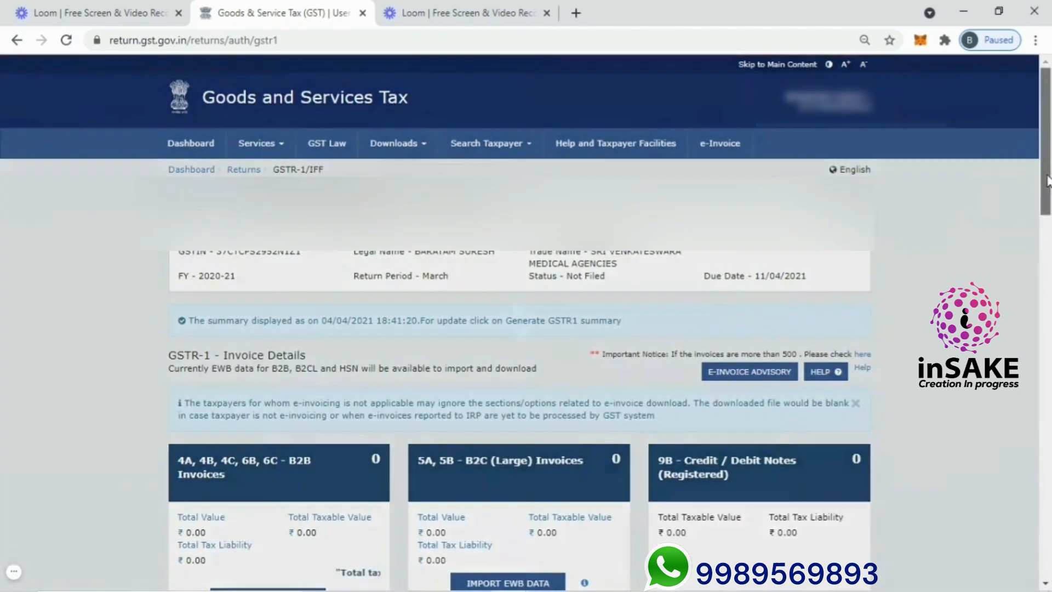
drag(1047, 177, 1049, 290)
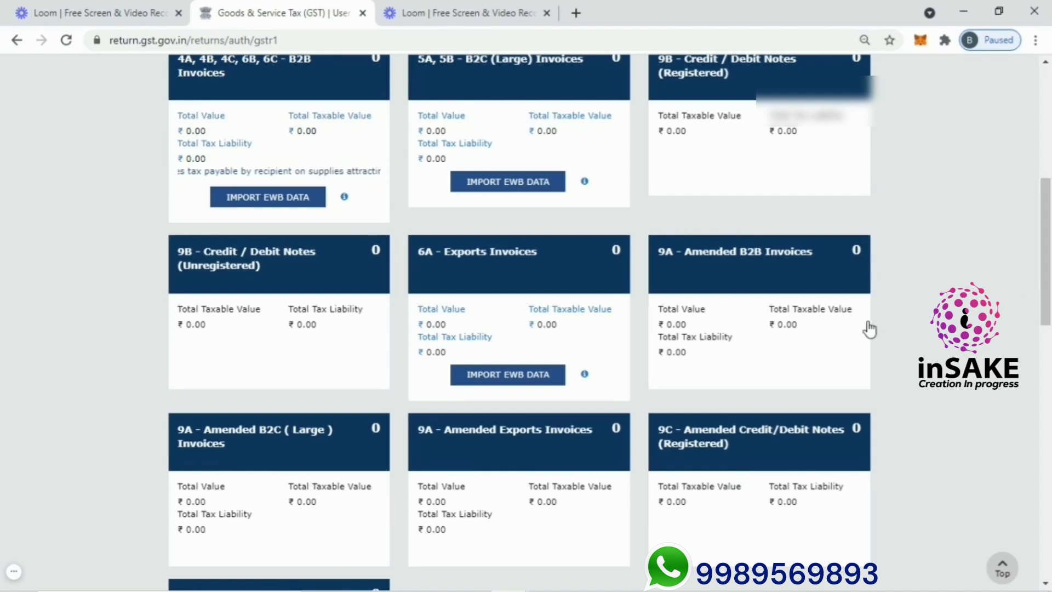
click(765, 287)
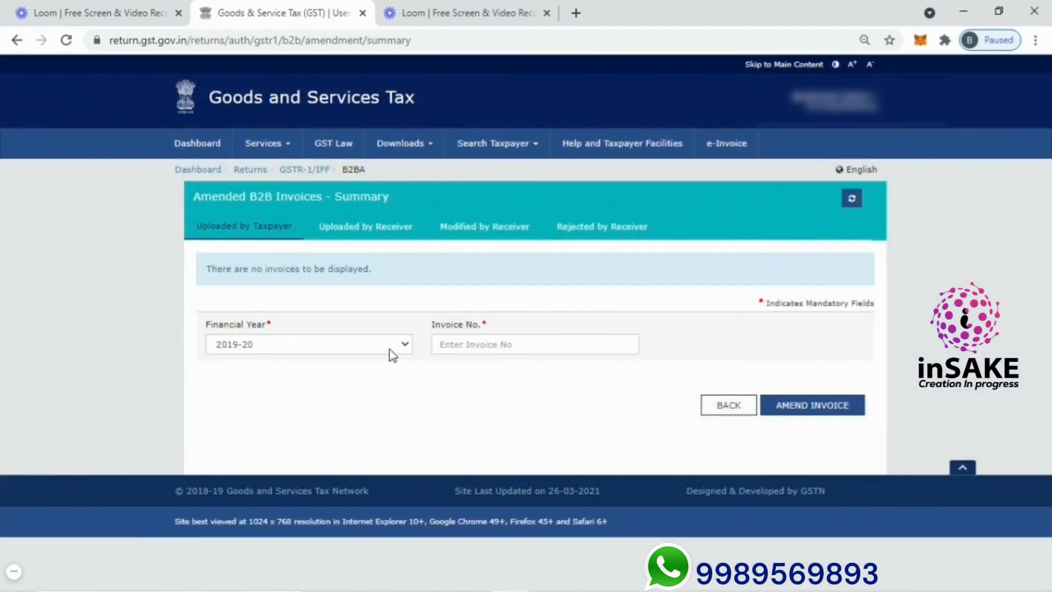
Check the financial year options, keeping 2019-20, and try to amend a B2B invoice without an invoice number
click(390, 350)
click(370, 346)
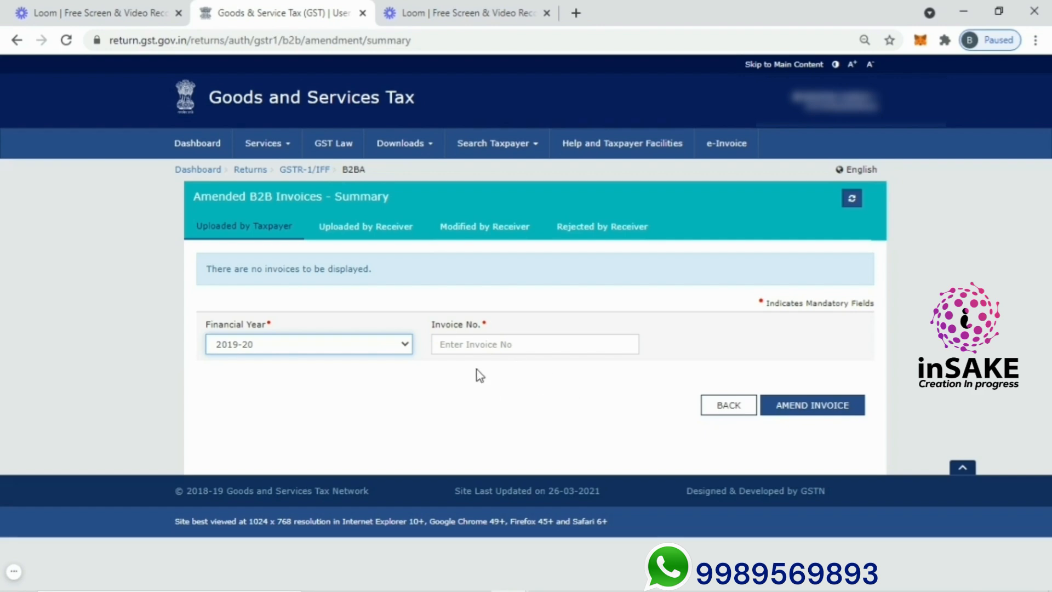
click(842, 410)
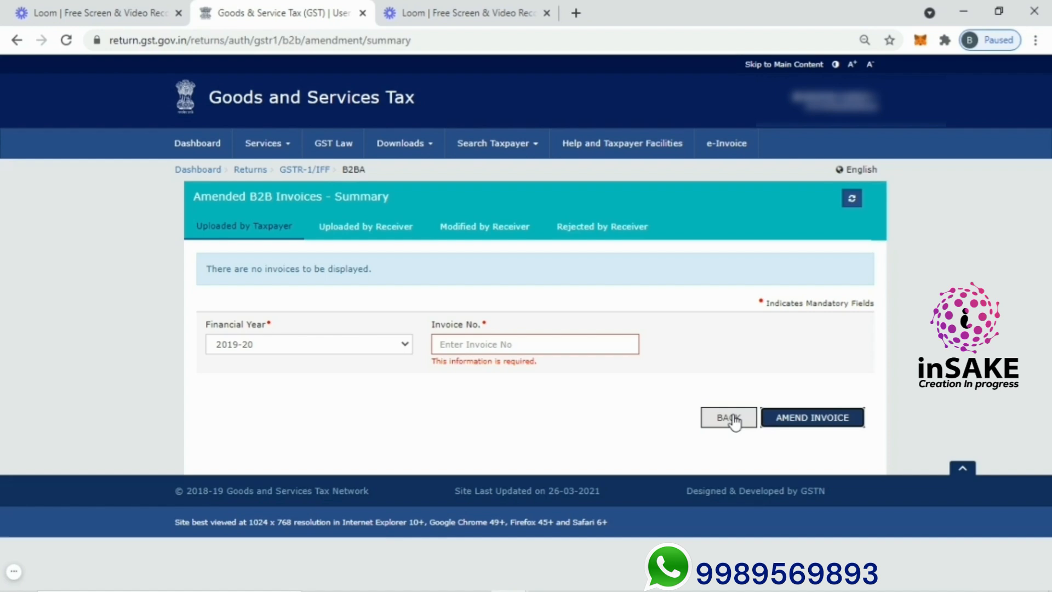
click(637, 417)
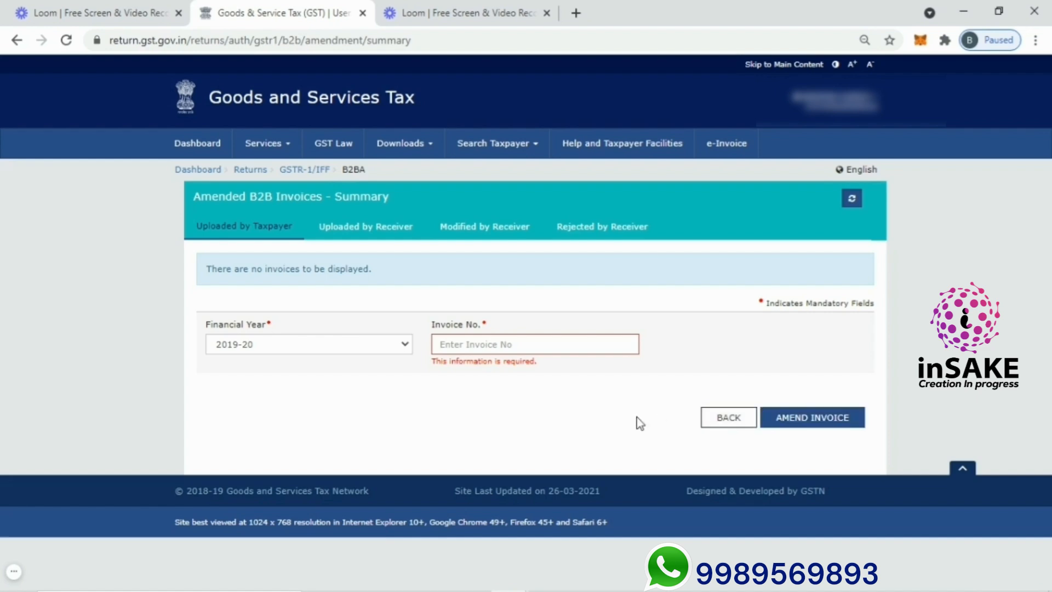
Return to the GSTR-1 overview and examine the amended B2C (Large), exports and credit/debit notes sections and their descriptions
click(727, 423)
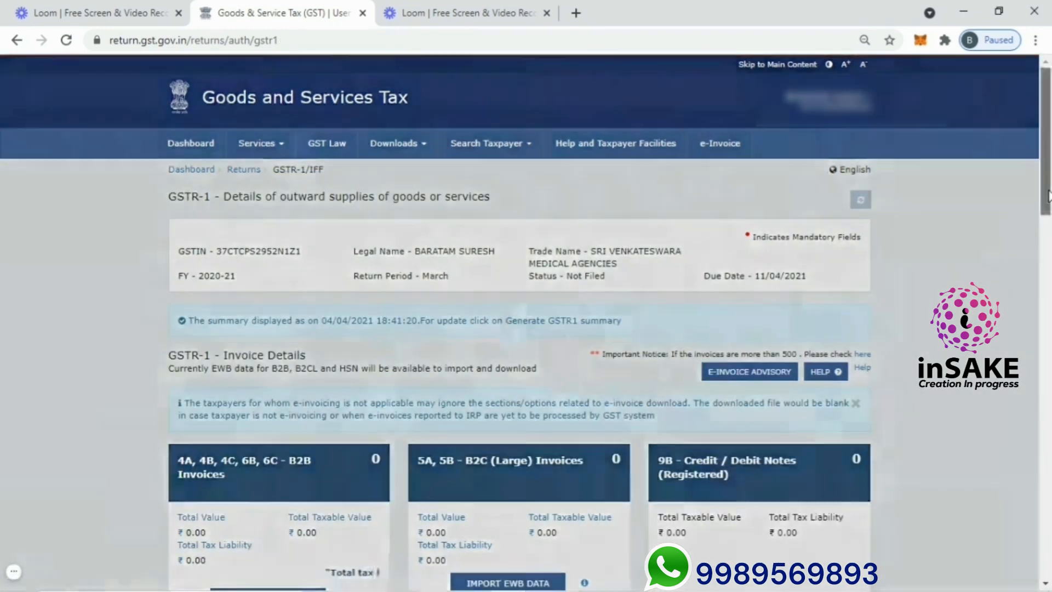
drag(1046, 196, 1050, 545)
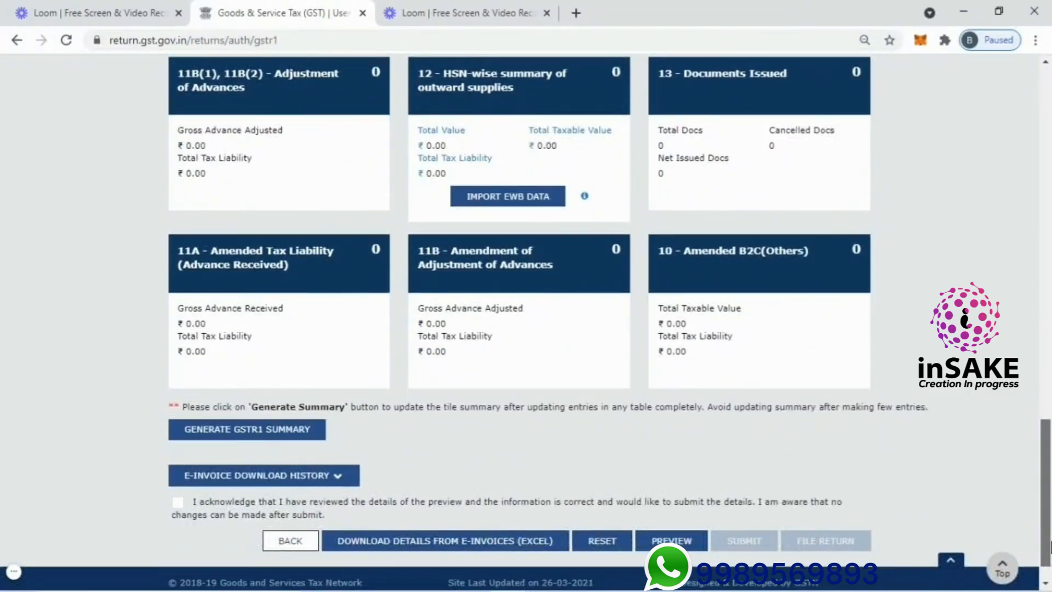
drag(1050, 546, 1050, 329)
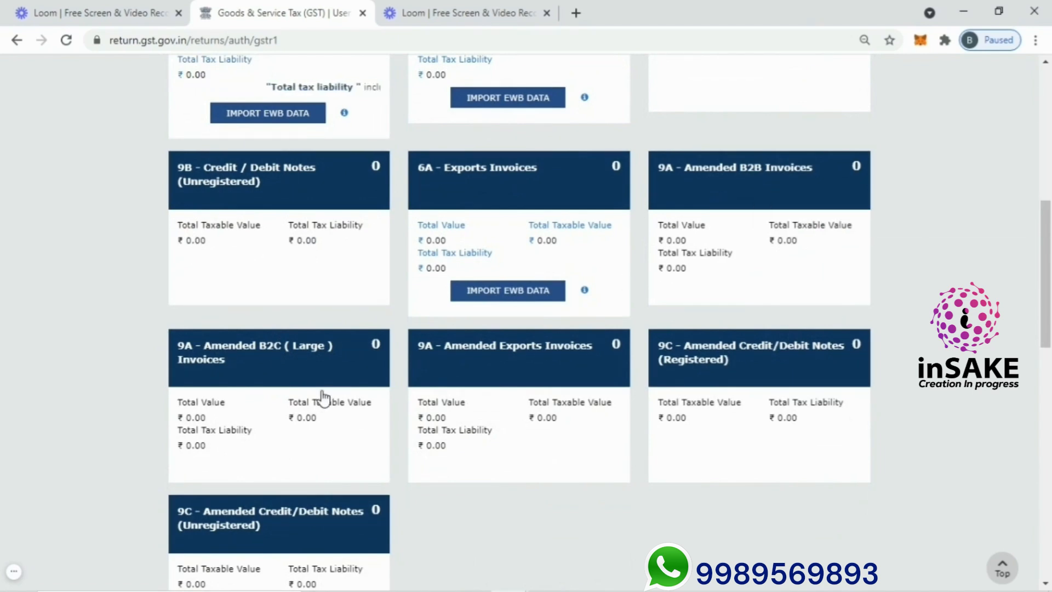
mouse_move(329, 364)
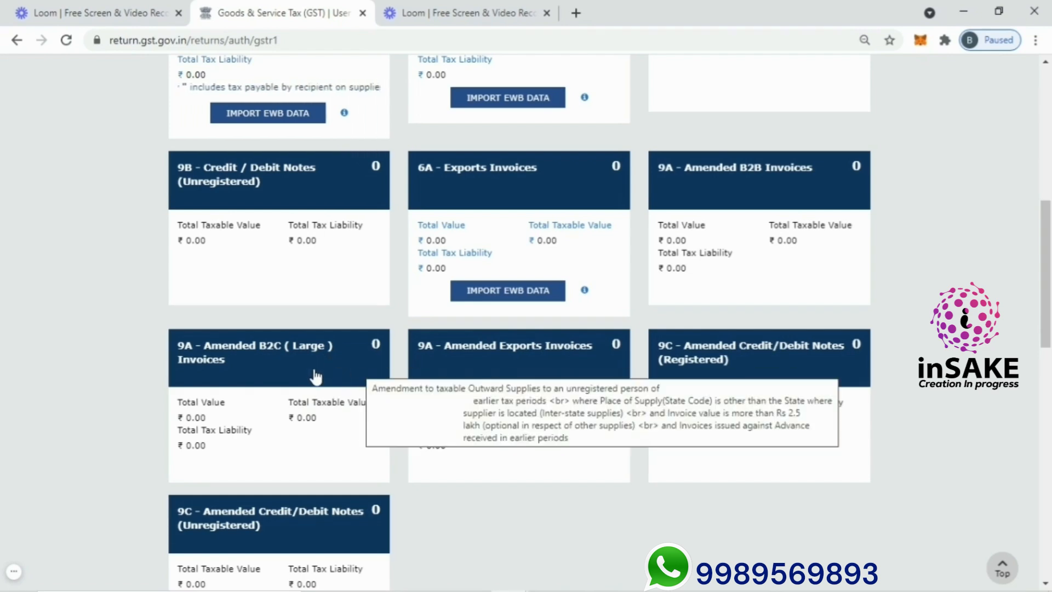
mouse_move(482, 399)
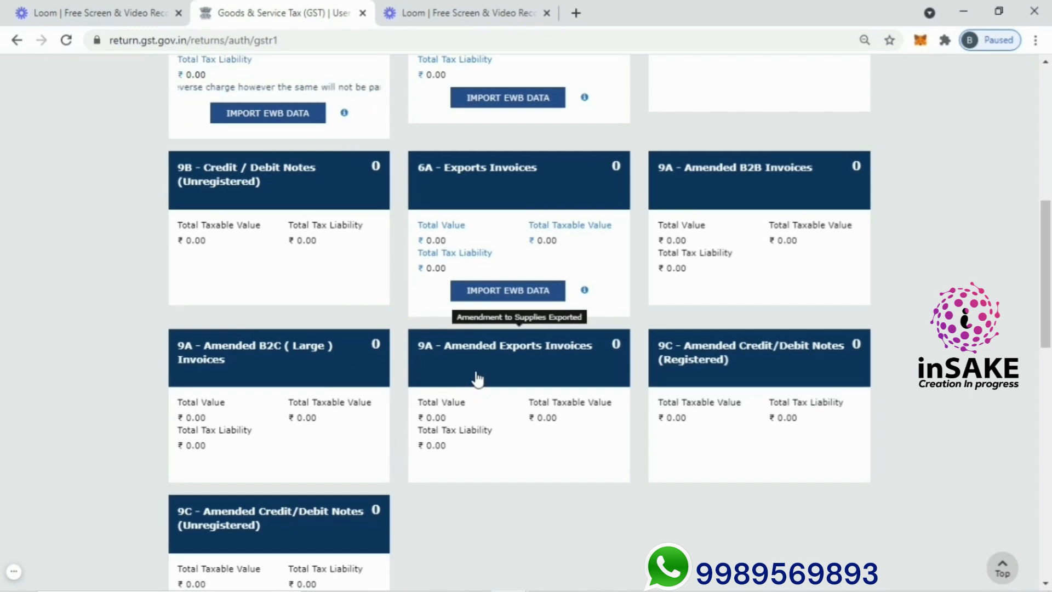
mouse_move(776, 384)
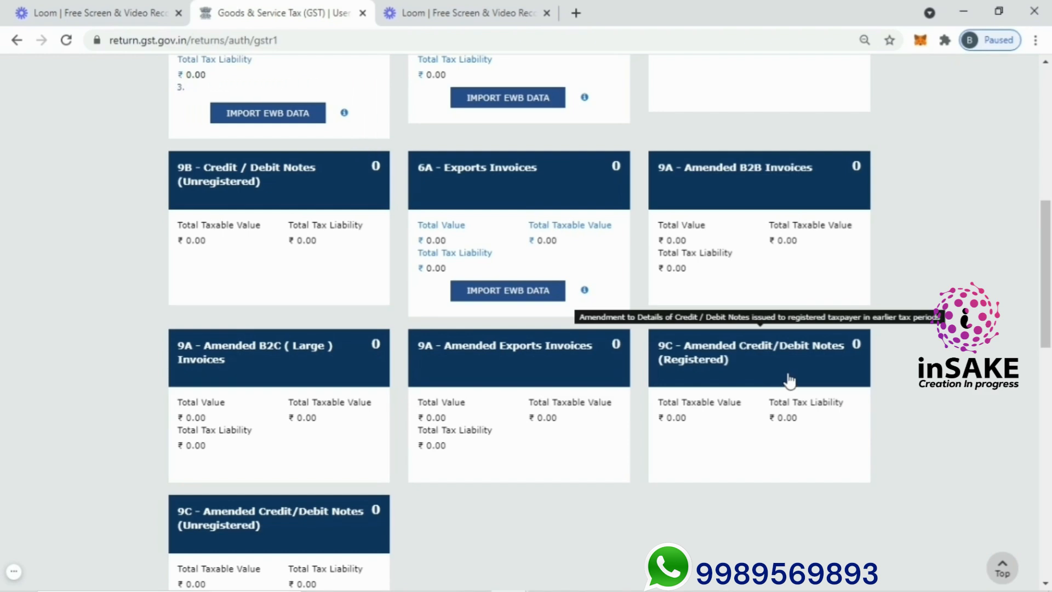
drag(1049, 253, 1049, 322)
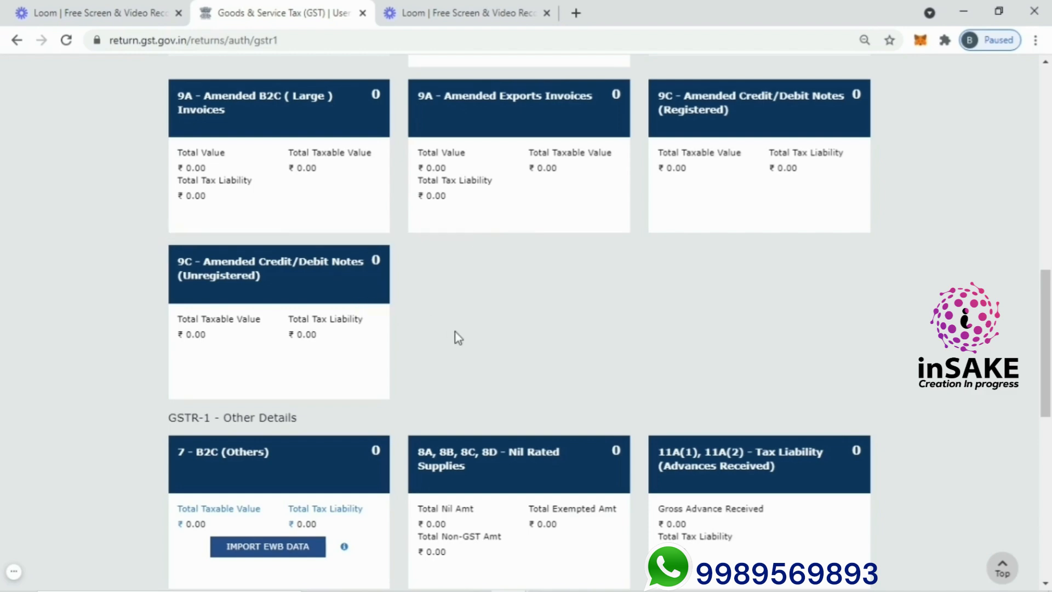
Open the 7 - B2C (Others) section under Other Details and start adding a new entry
drag(1047, 350, 1049, 419)
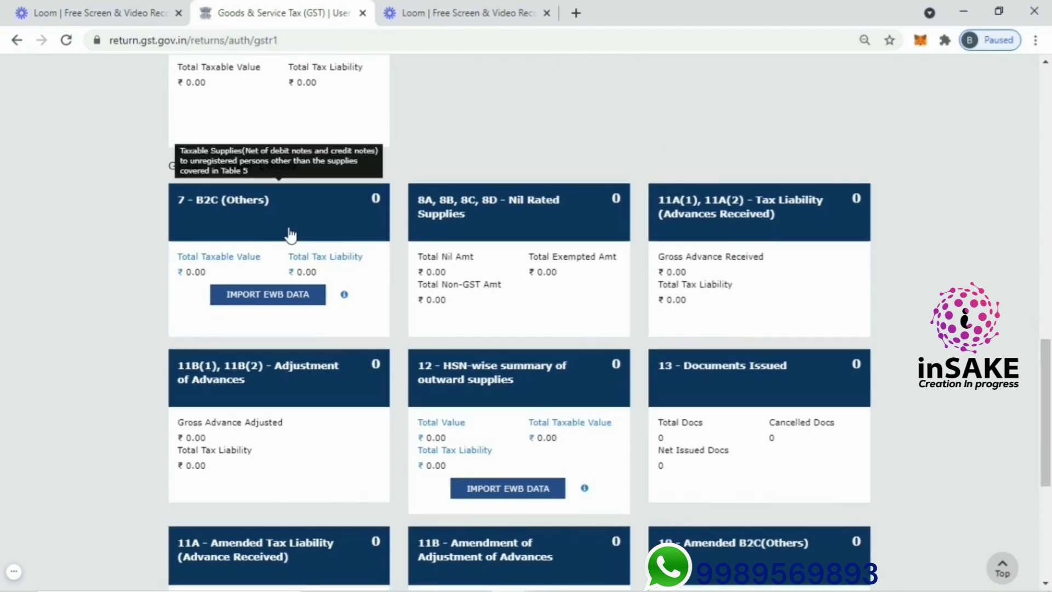
click(290, 234)
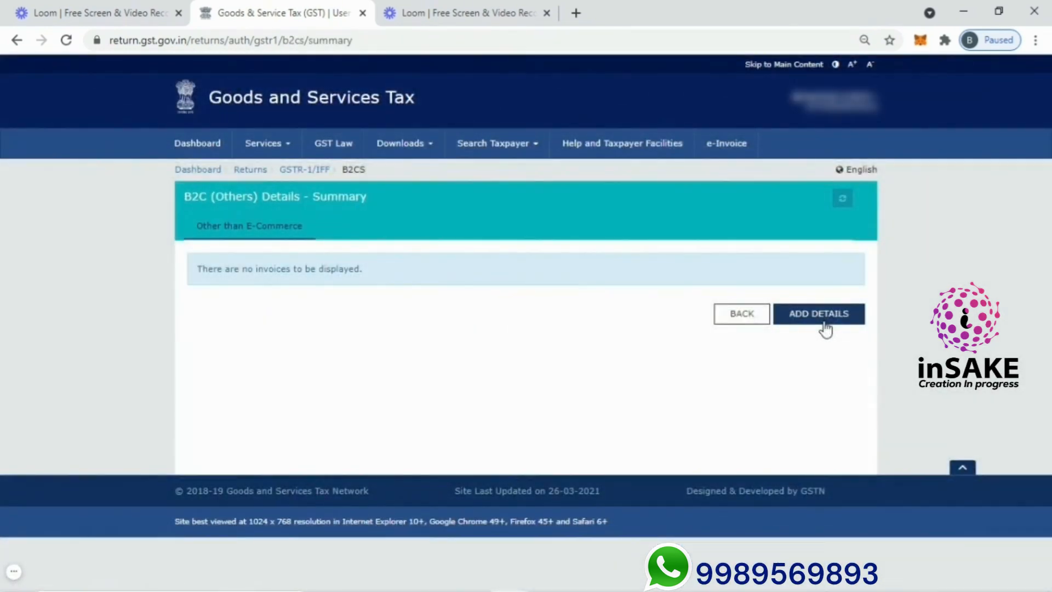
click(824, 323)
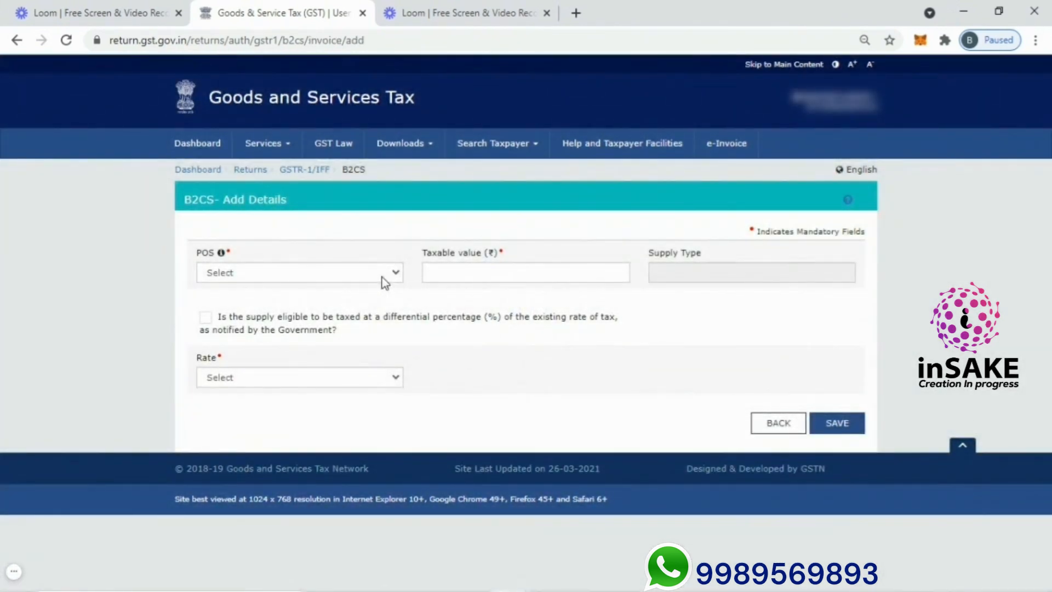
Set the B2CS entry's place of supply to 37-Andhra Pradesh, its rate to 1% and its taxable value to 1,000
click(385, 282)
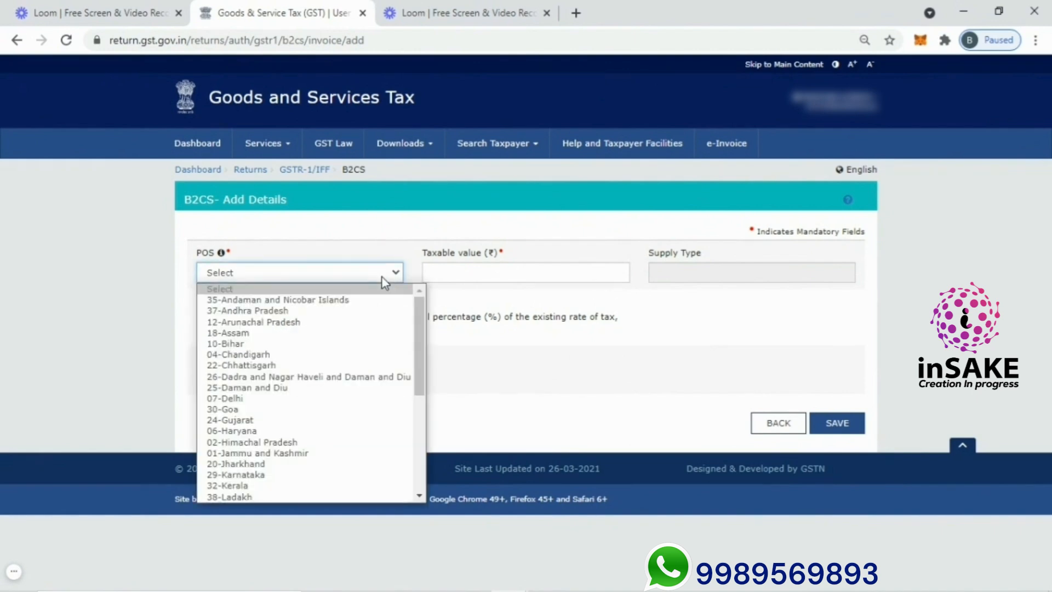
click(331, 308)
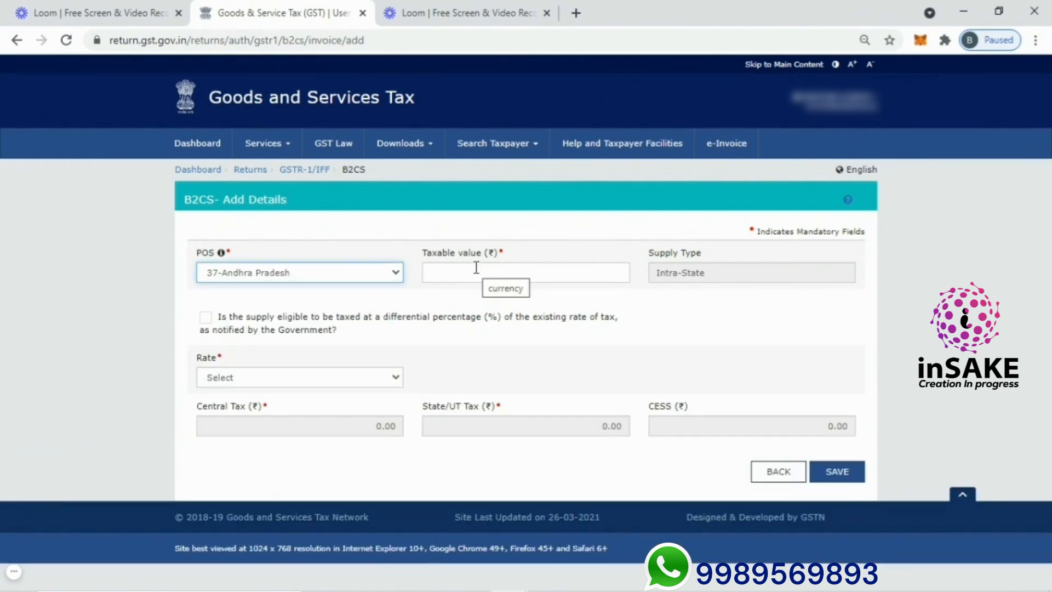
click(476, 268)
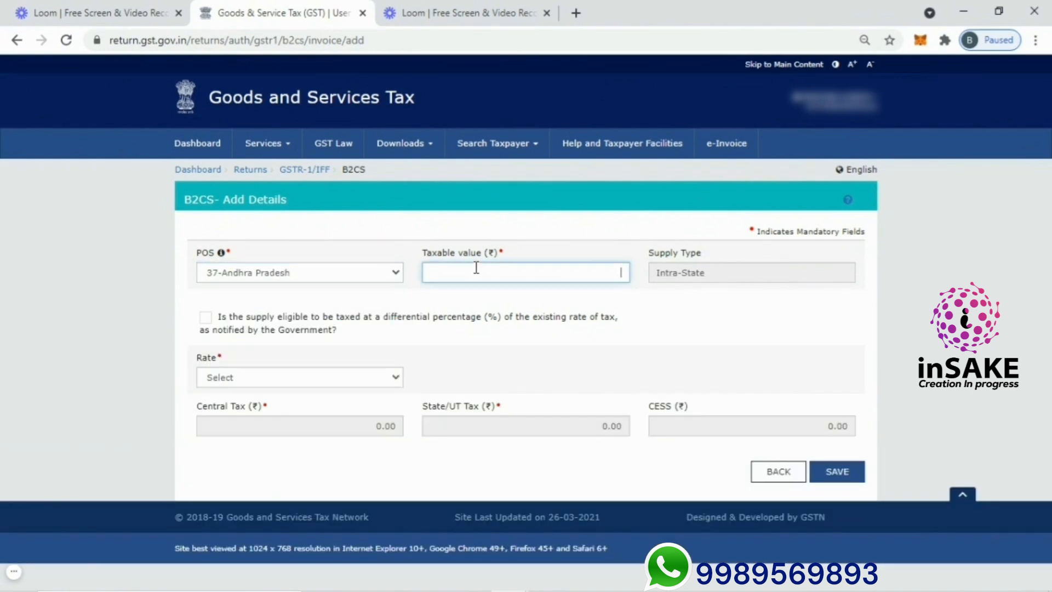
click(391, 379)
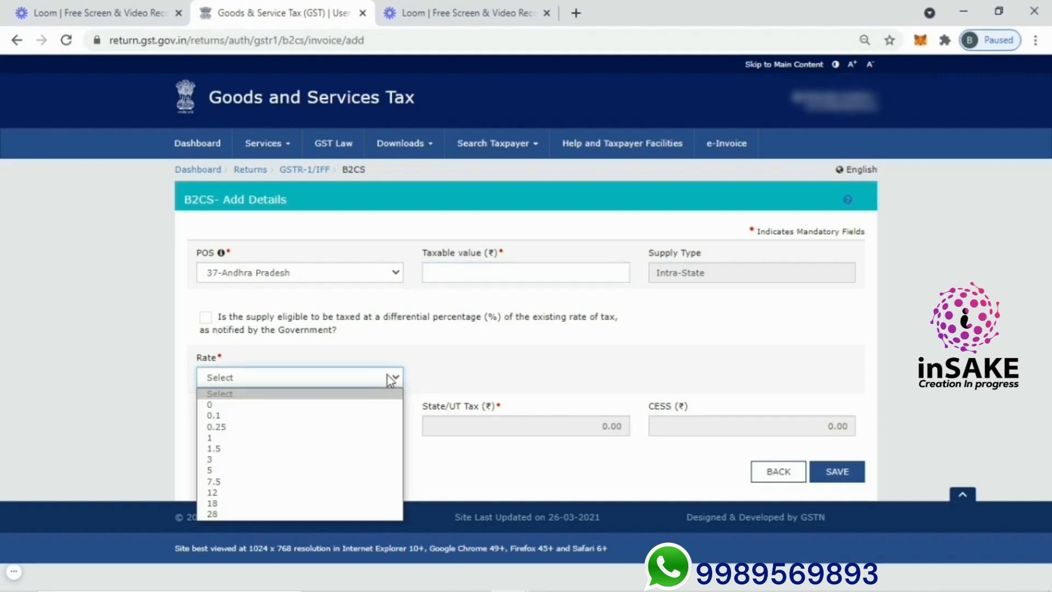
click(296, 437)
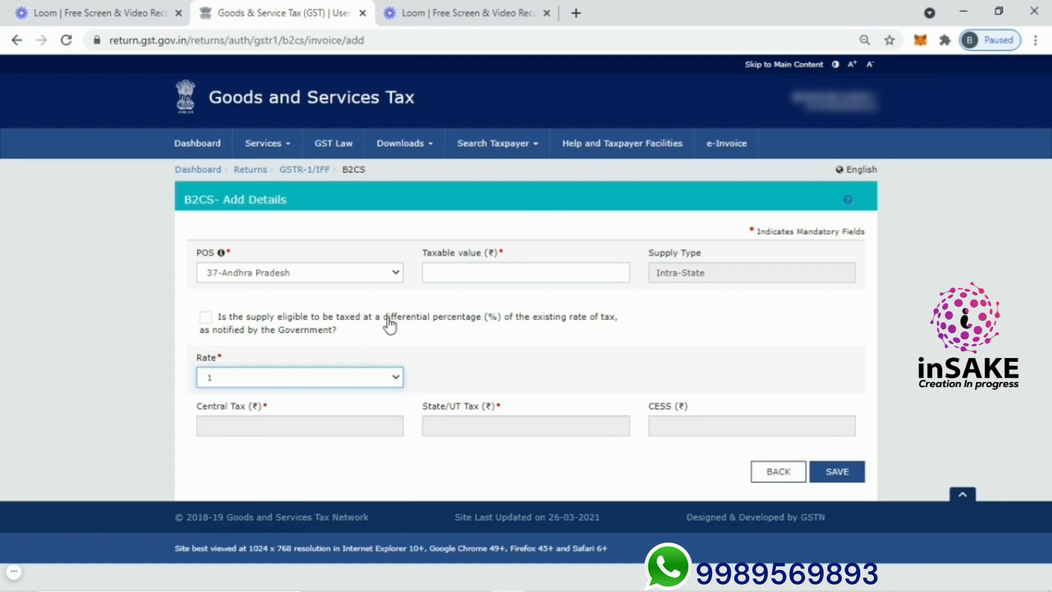
click(462, 266)
text(1000)
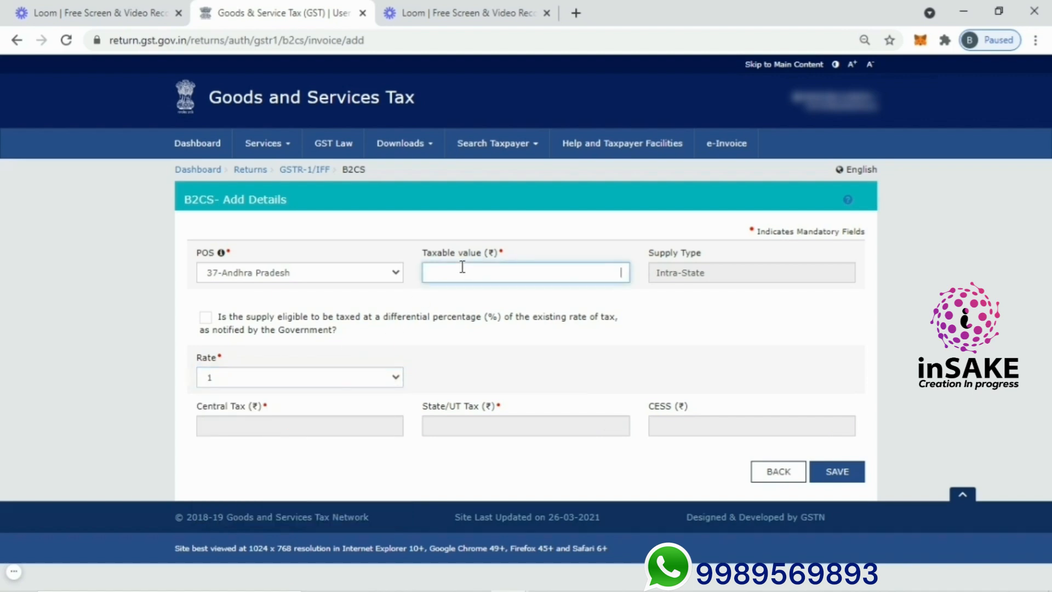
click(653, 327)
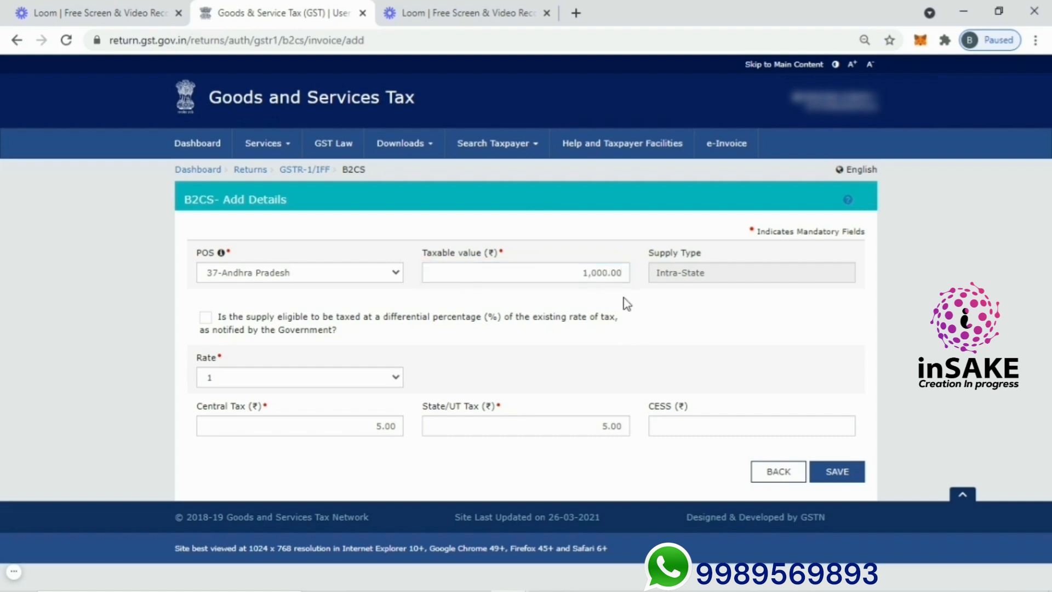
Change the B2CS entry's taxable value to 10,000
click(626, 276)
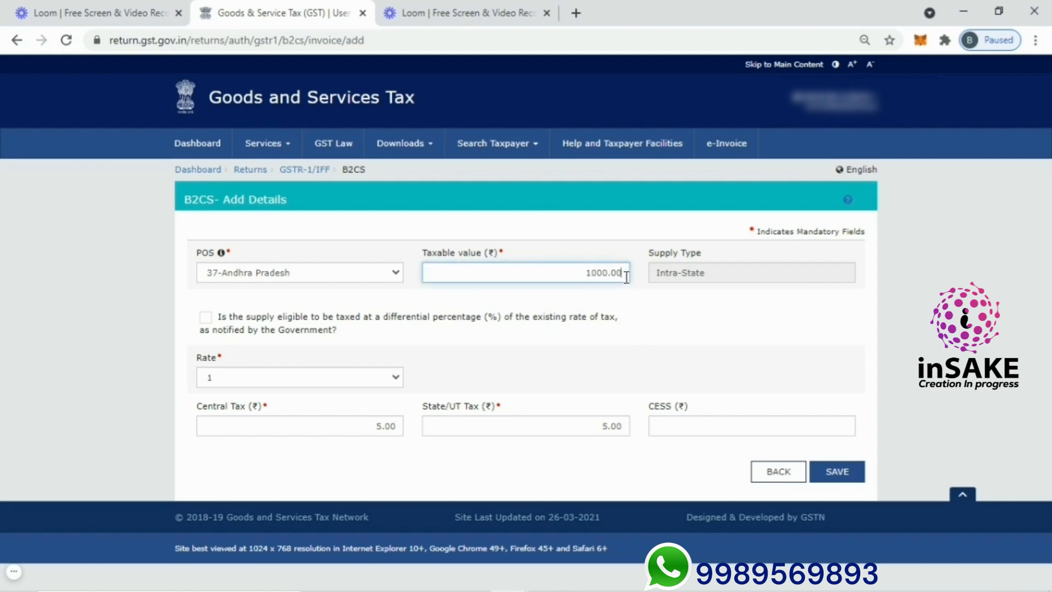
key(ctrl+a)
key(BackSpace)
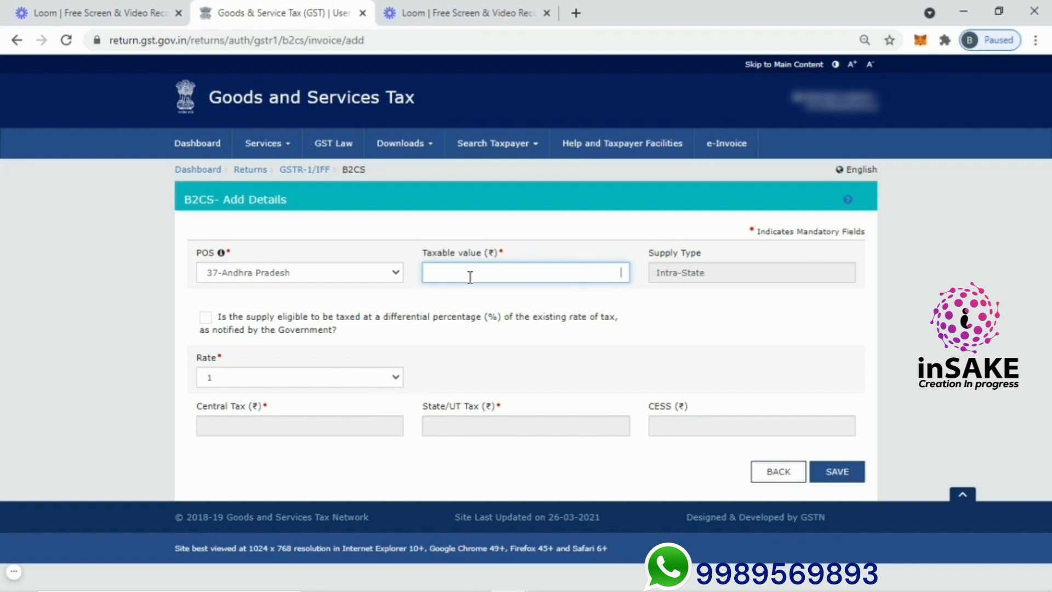
text(10000)
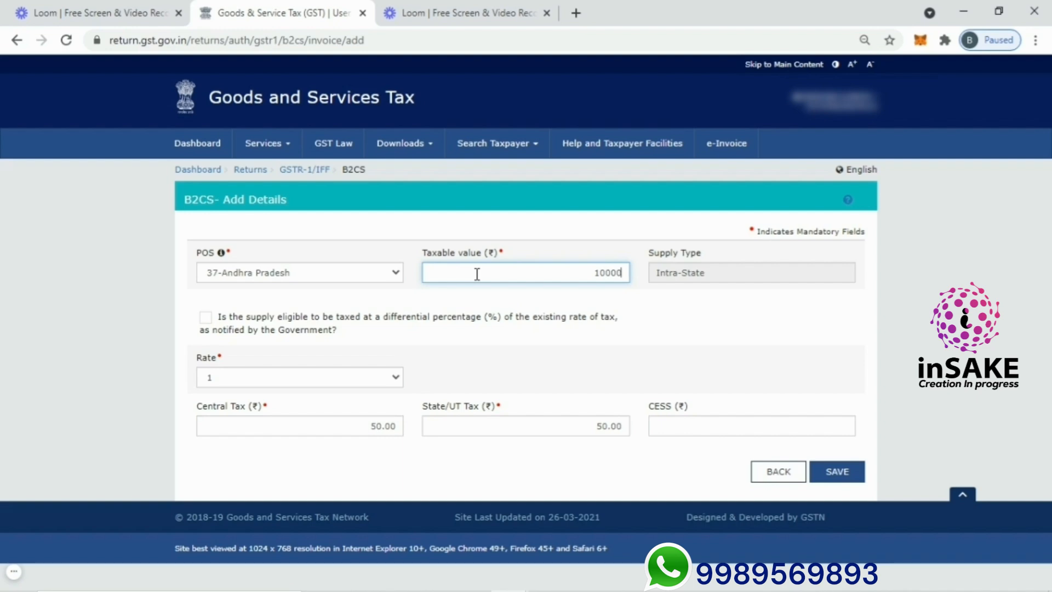
click(676, 300)
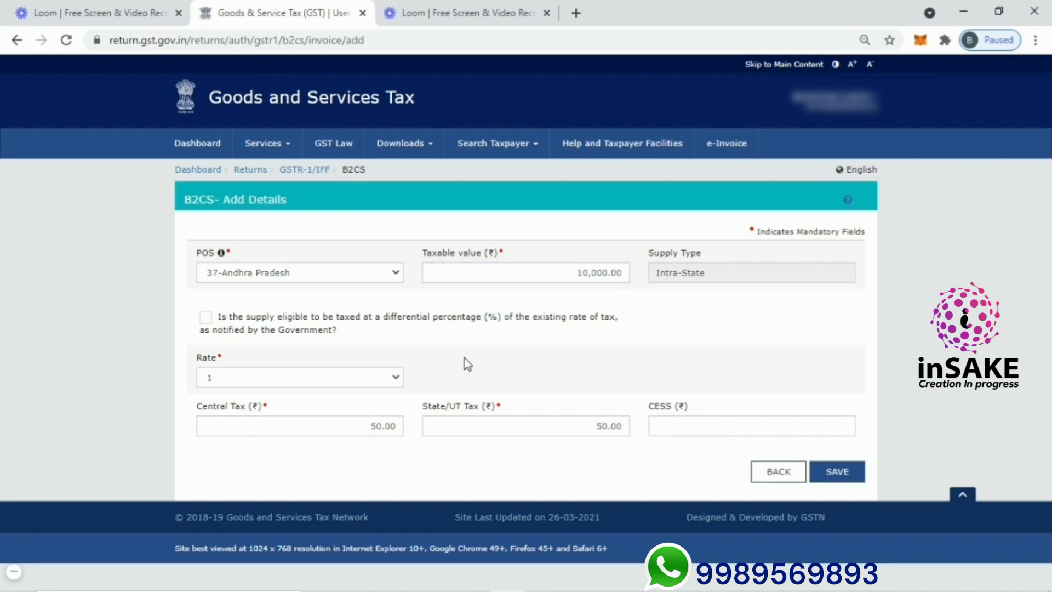
Set the B2CS entry's tax rate to 5% and save the entry
click(358, 379)
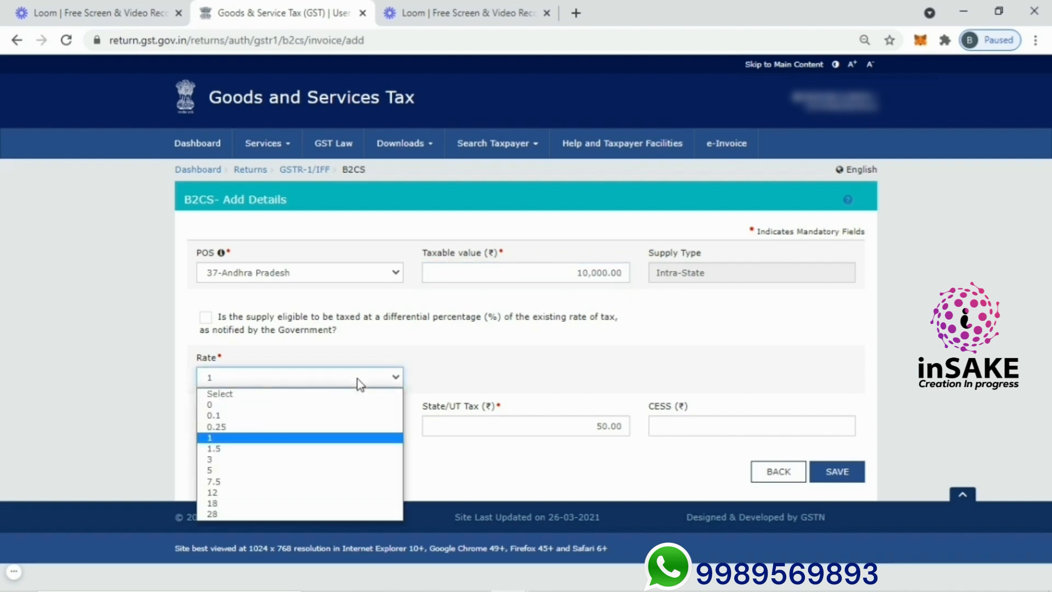
click(262, 471)
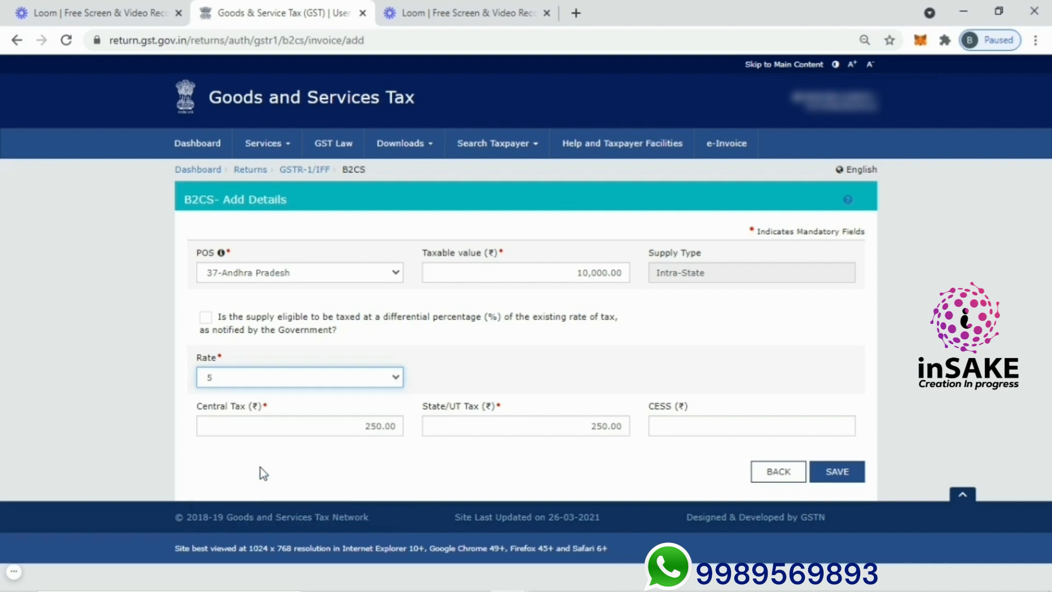
click(386, 383)
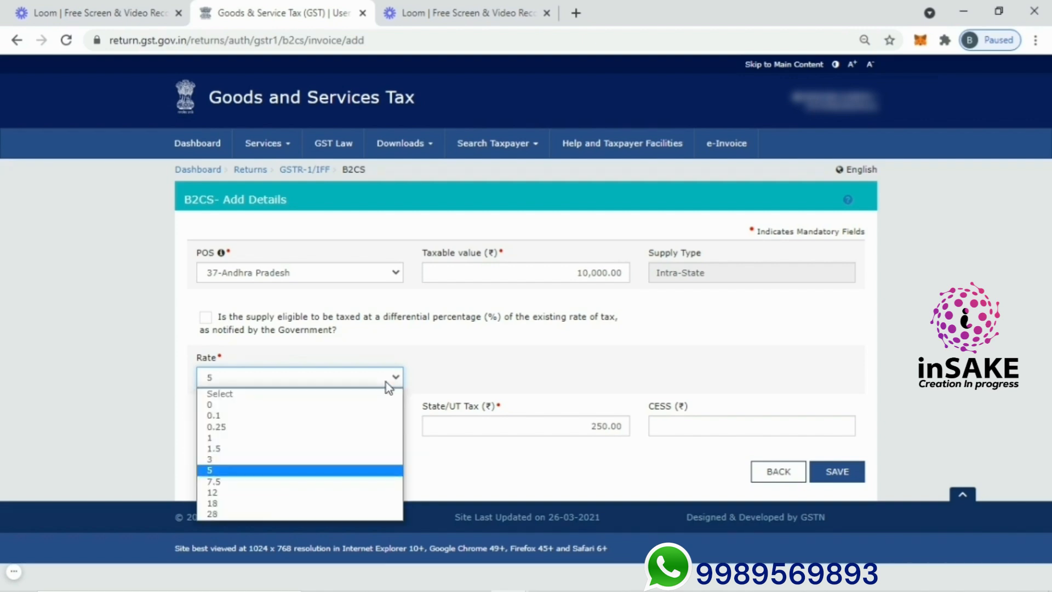
click(287, 471)
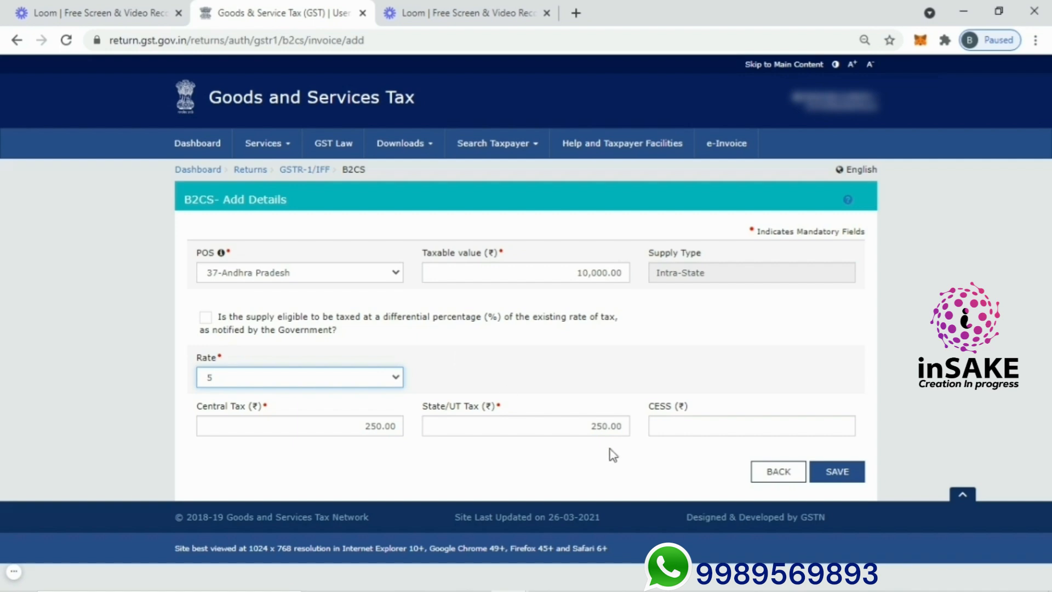
click(852, 473)
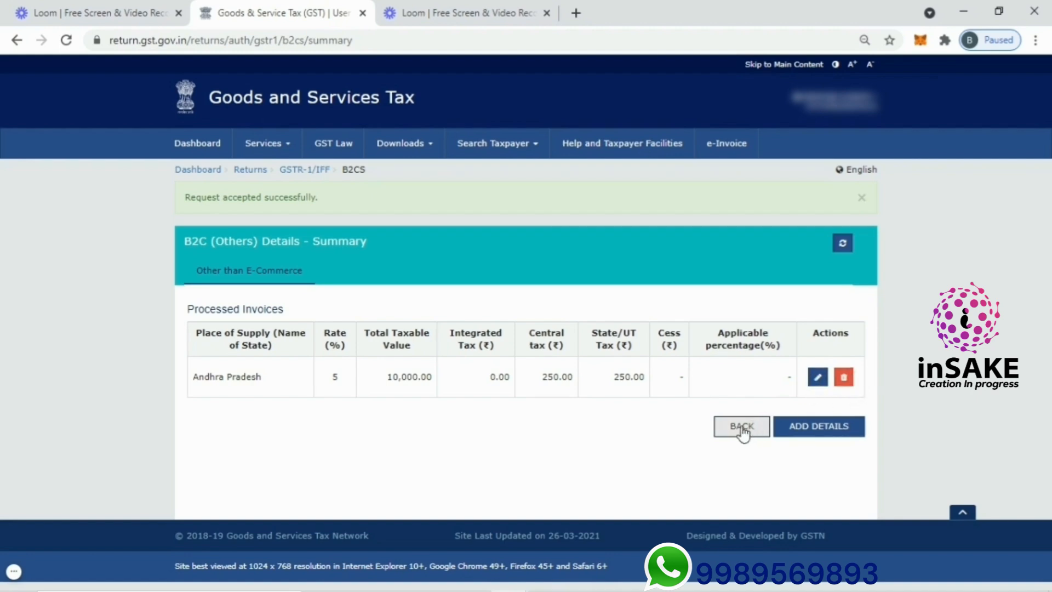
Return to the GSTR-1 overview and open a new state-wise entry under 11A(1), 11A(2) - Tax Liability (Advances Received)
click(742, 431)
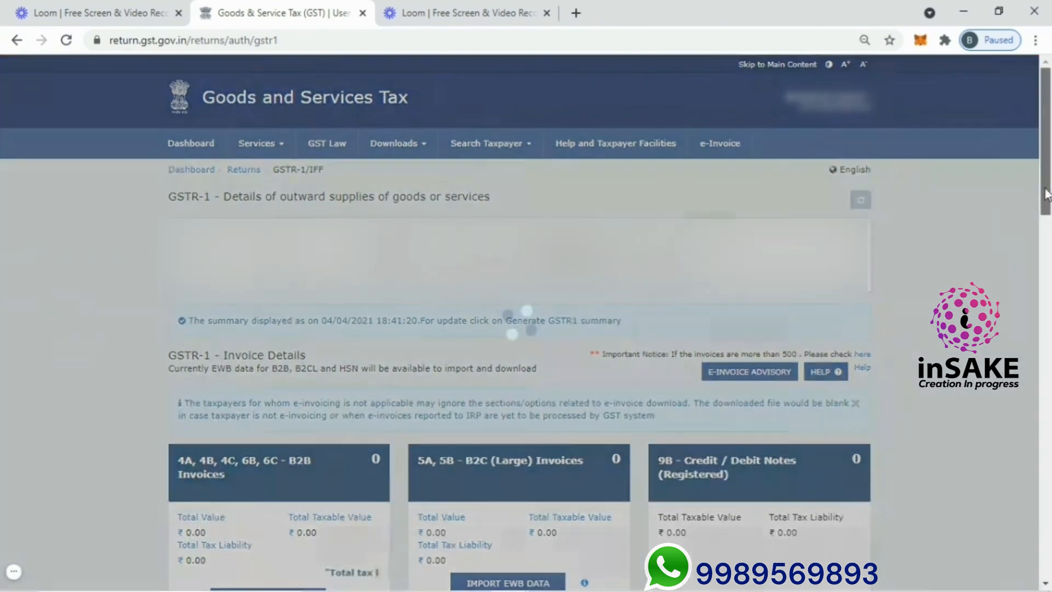
drag(1049, 193, 1049, 458)
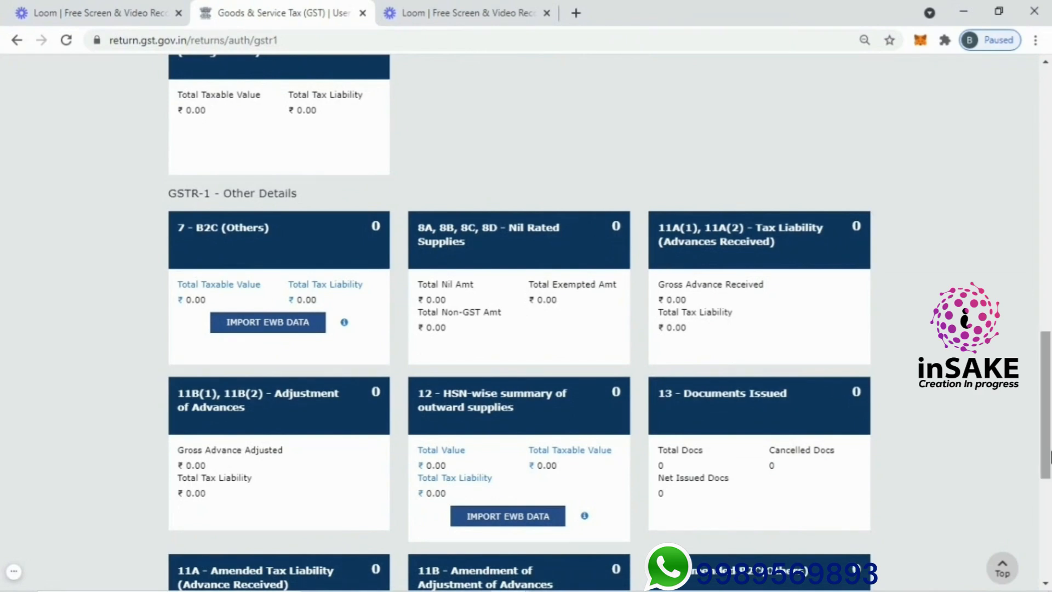
drag(1049, 457, 1049, 477)
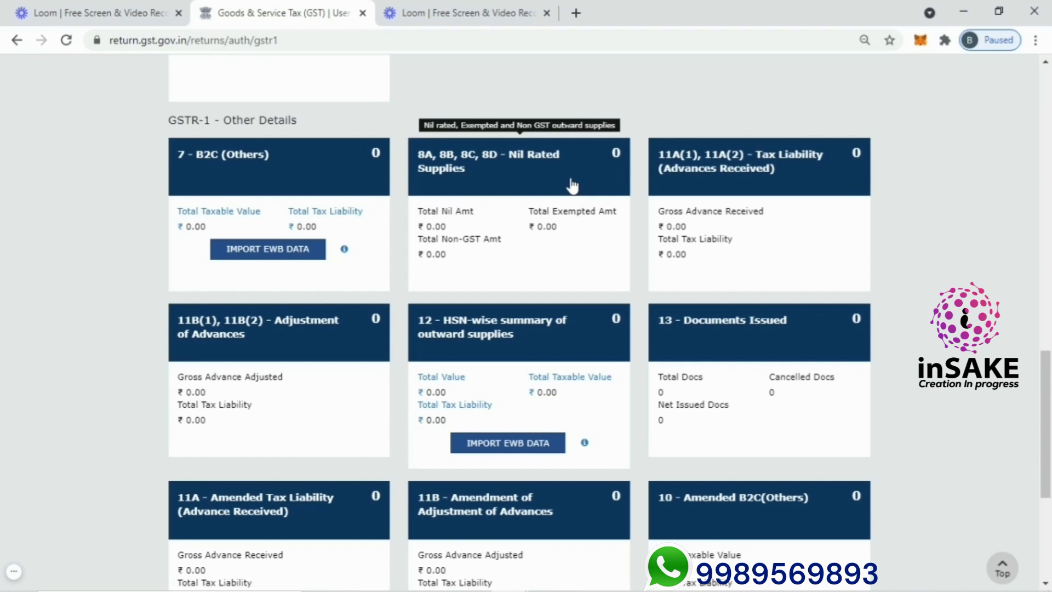
click(713, 193)
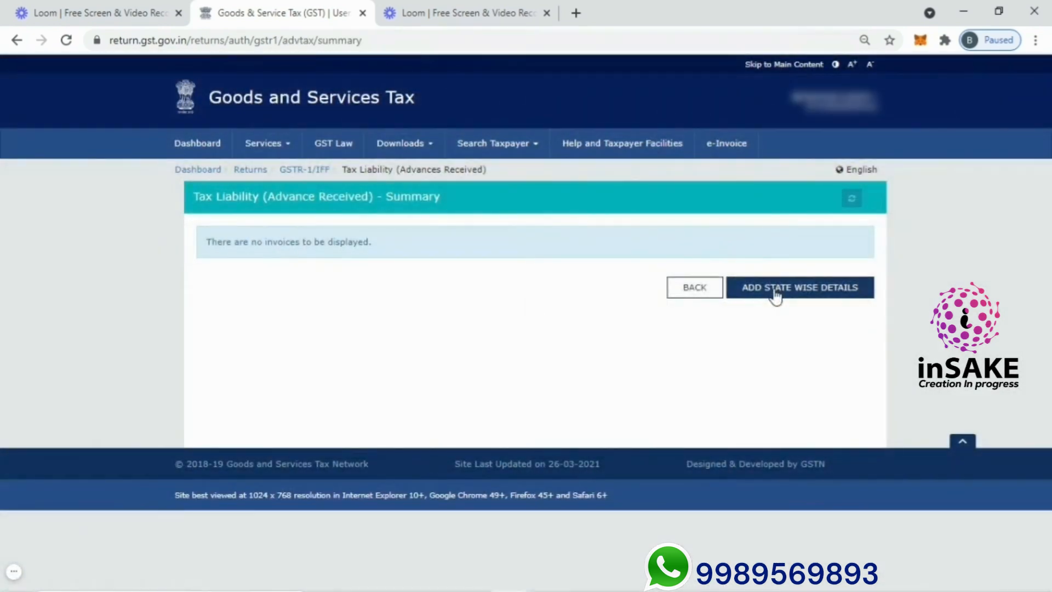
click(774, 292)
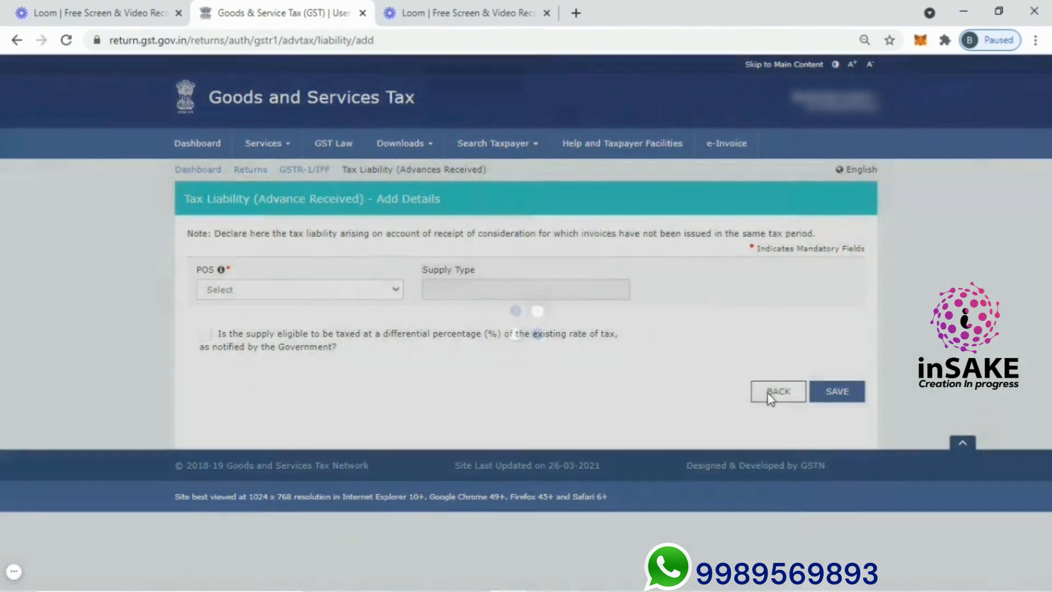
Leave the advance tax entry unsaved, return to the GSTR-1 overview and examine the remaining Other Details sections
click(772, 397)
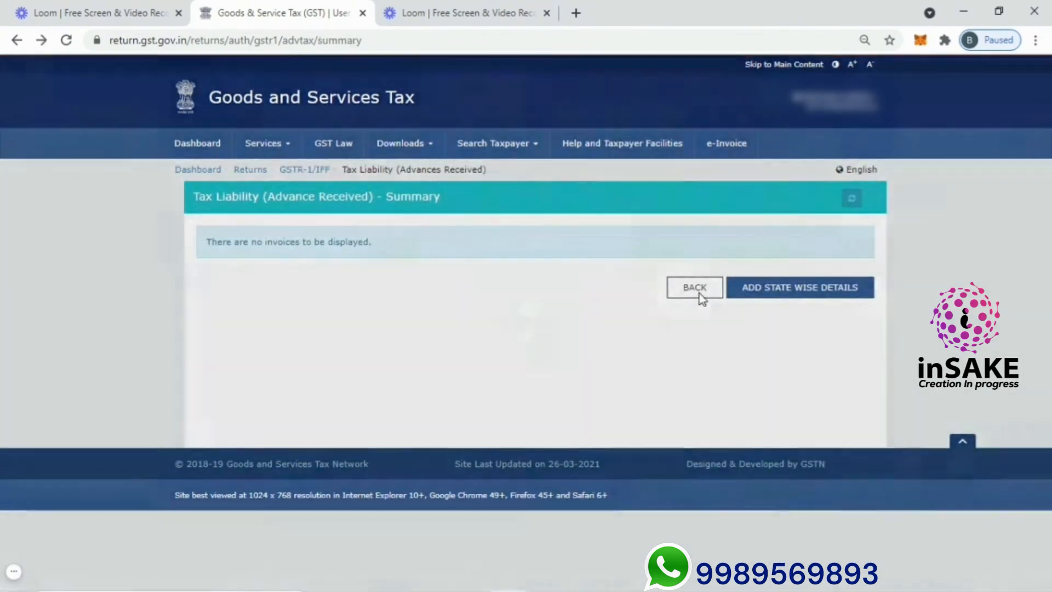
click(695, 288)
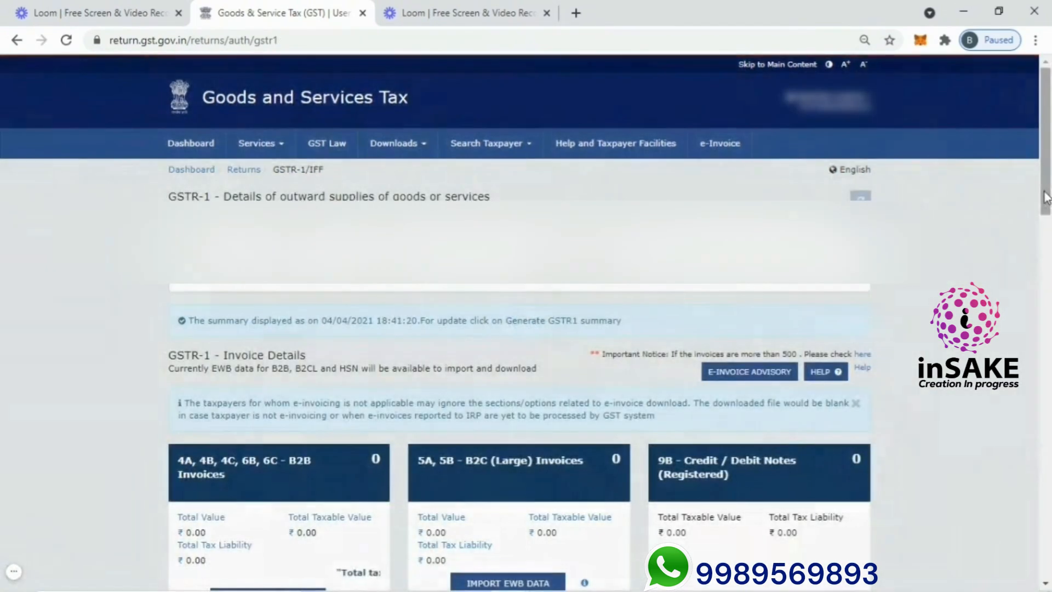
drag(1046, 199, 1048, 584)
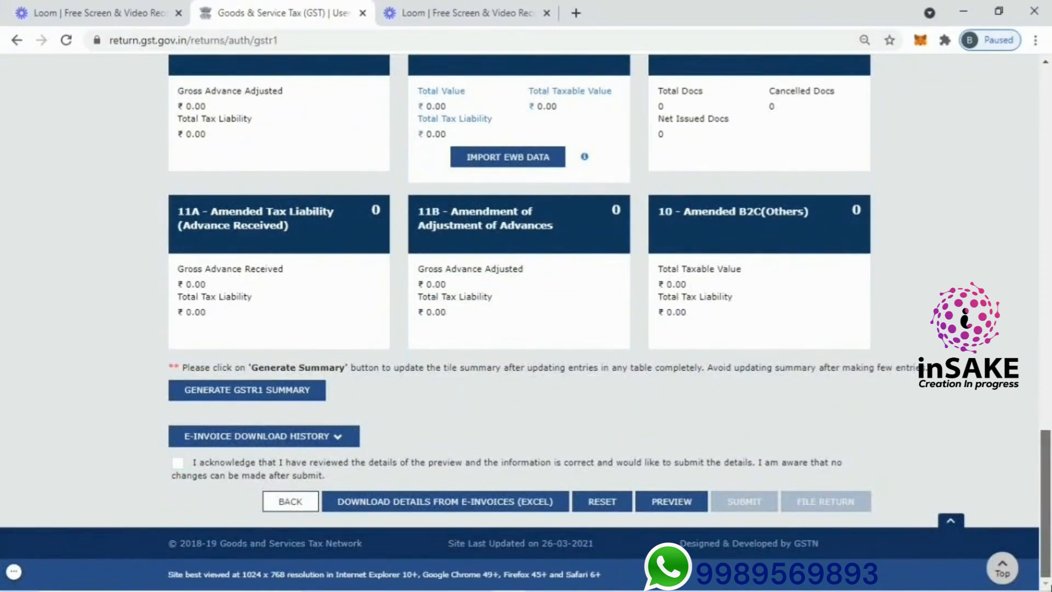
drag(1047, 559, 1047, 474)
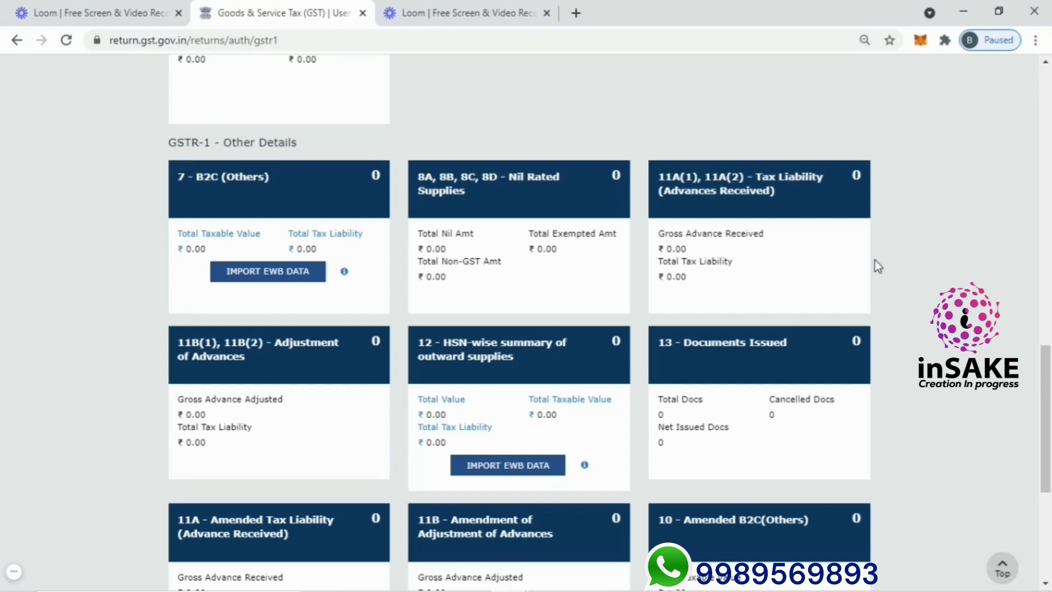
mouse_move(819, 220)
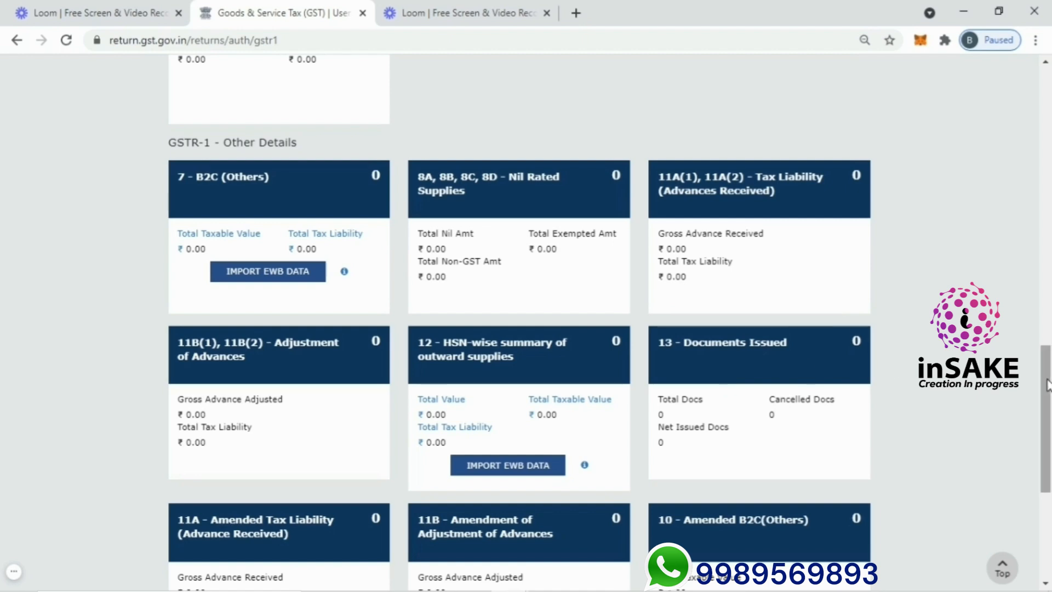
drag(1046, 379, 1046, 430)
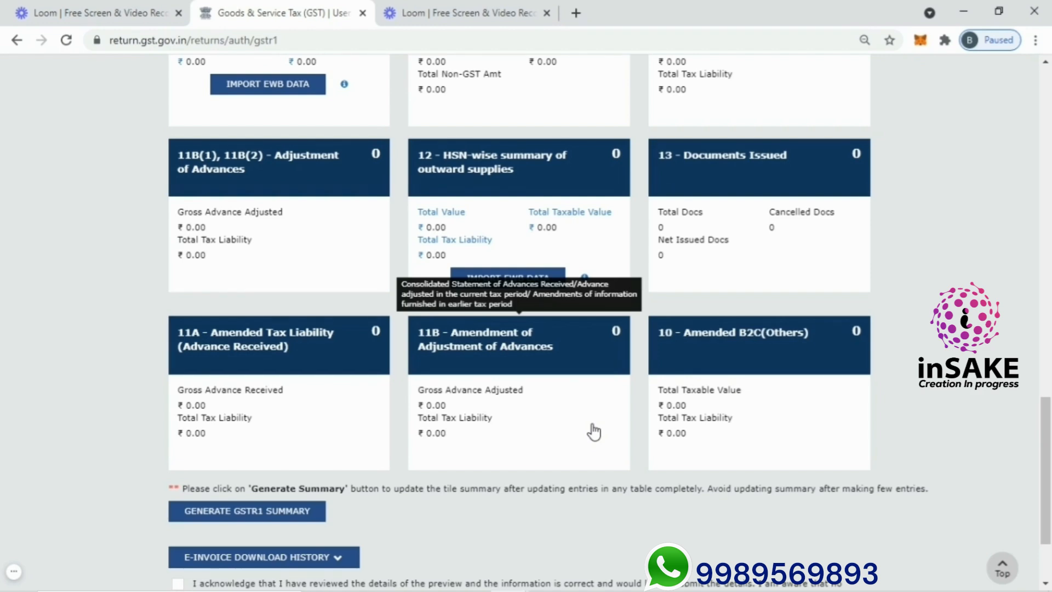
Generate the GSTR-1 summary and refresh the overview to update the section figures
scroll(593, 431, down, 3)
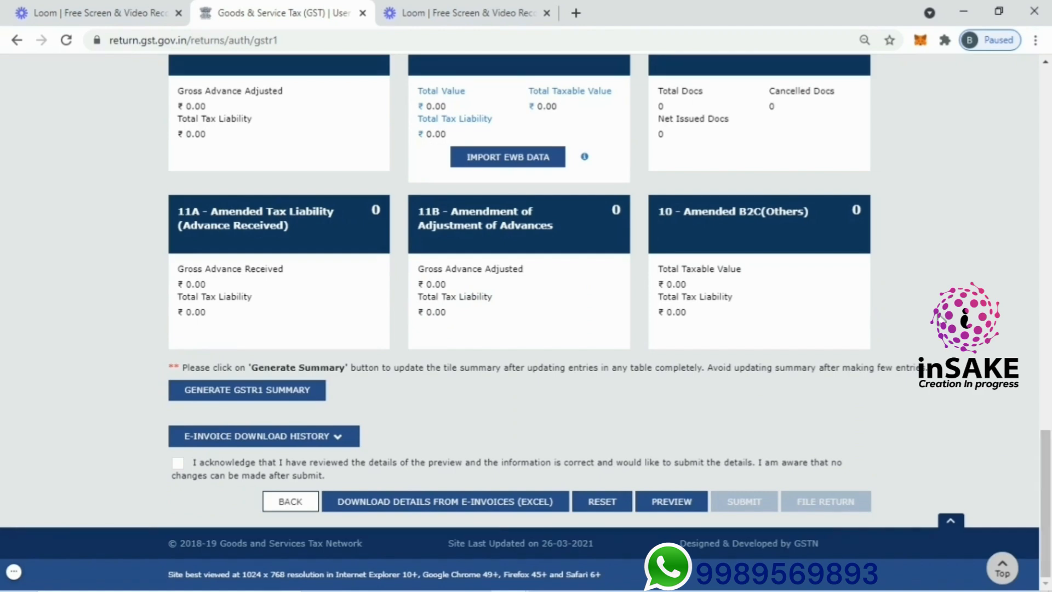
click(306, 397)
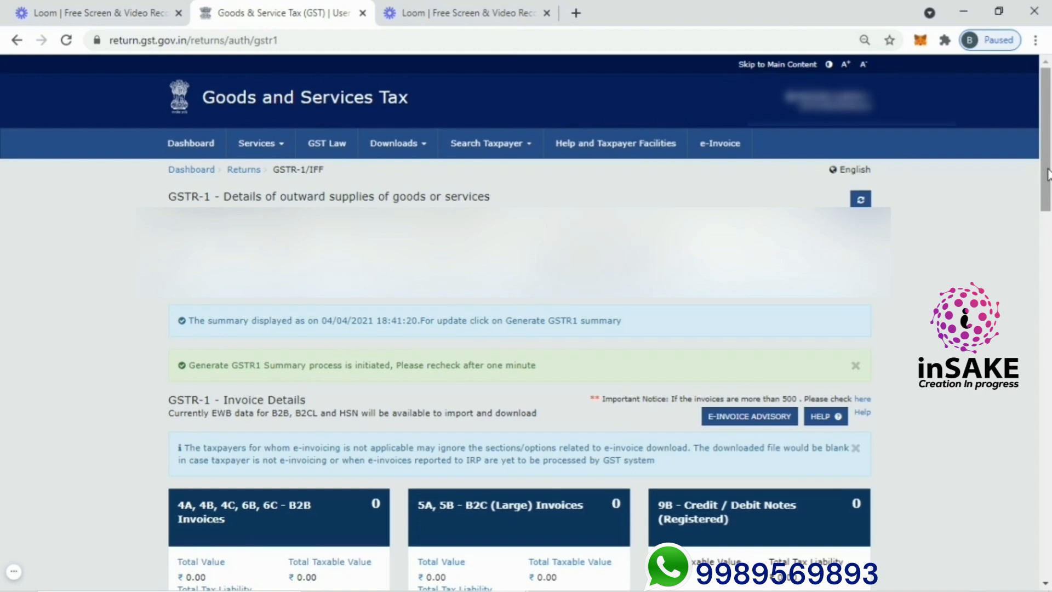
mouse_move(1046, 174)
mouse_down()
mouse_move(1047, 431)
mouse_move(1047, 172)
mouse_up()
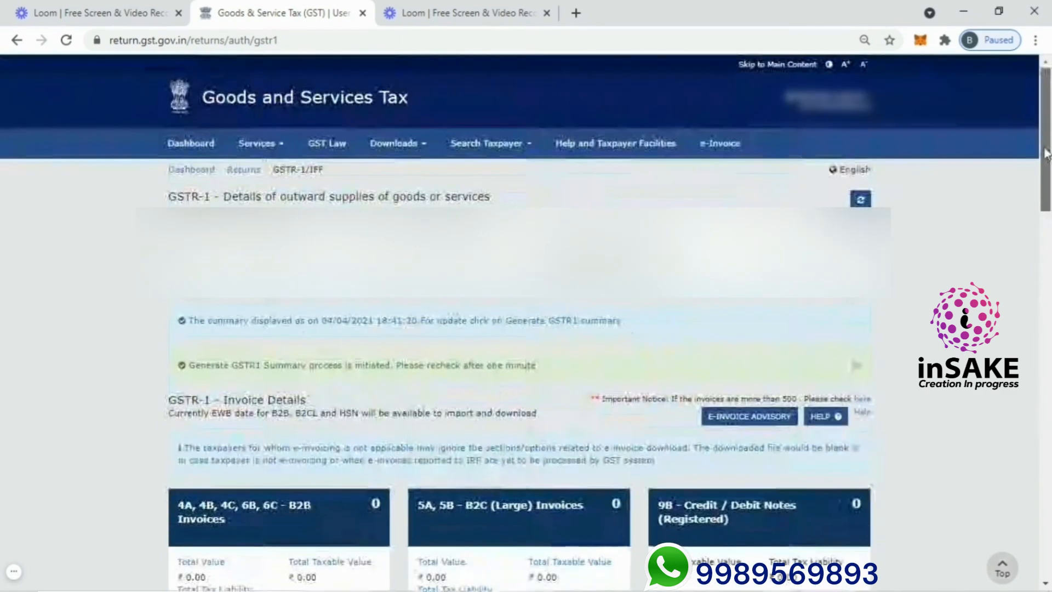
click(860, 199)
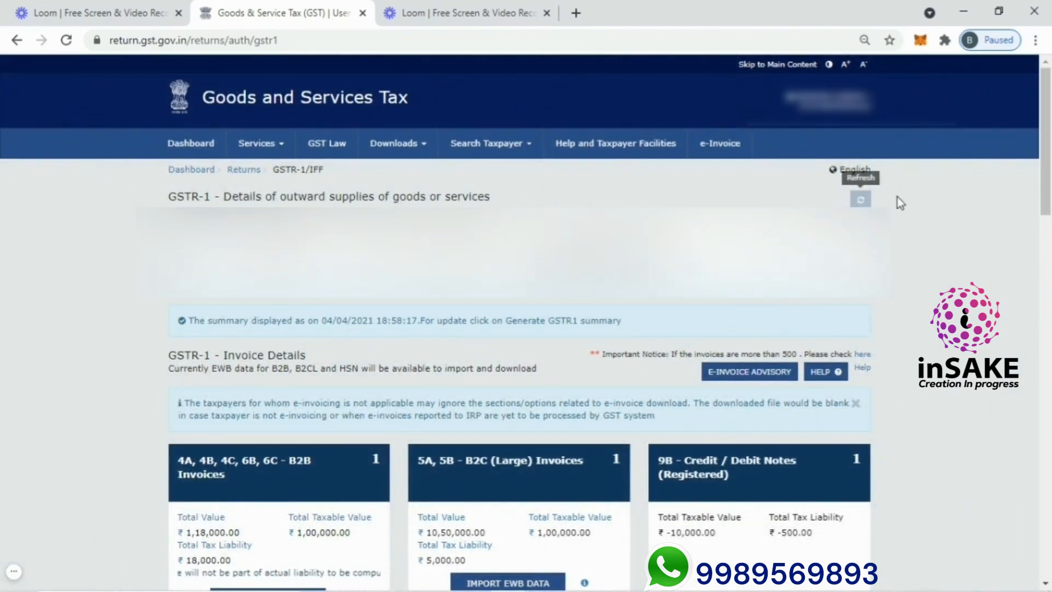
Save the GSTR-1 preview as a PDF and view the draft in Adobe Acrobat Reader with the tools pane collapsed
drag(1049, 191, 1051, 264)
scroll(1050, 265, down, 15)
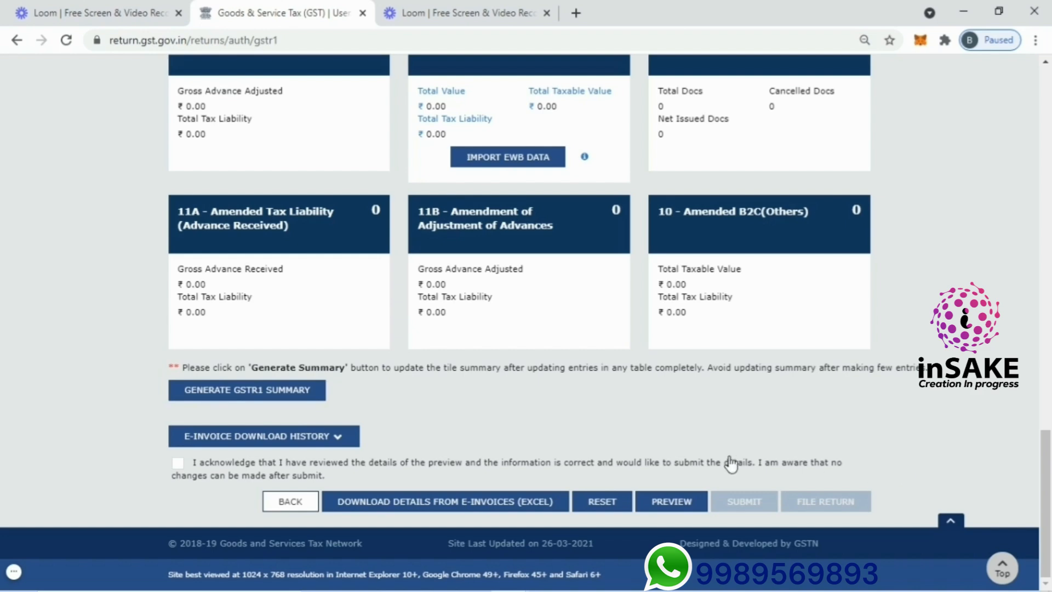
click(664, 504)
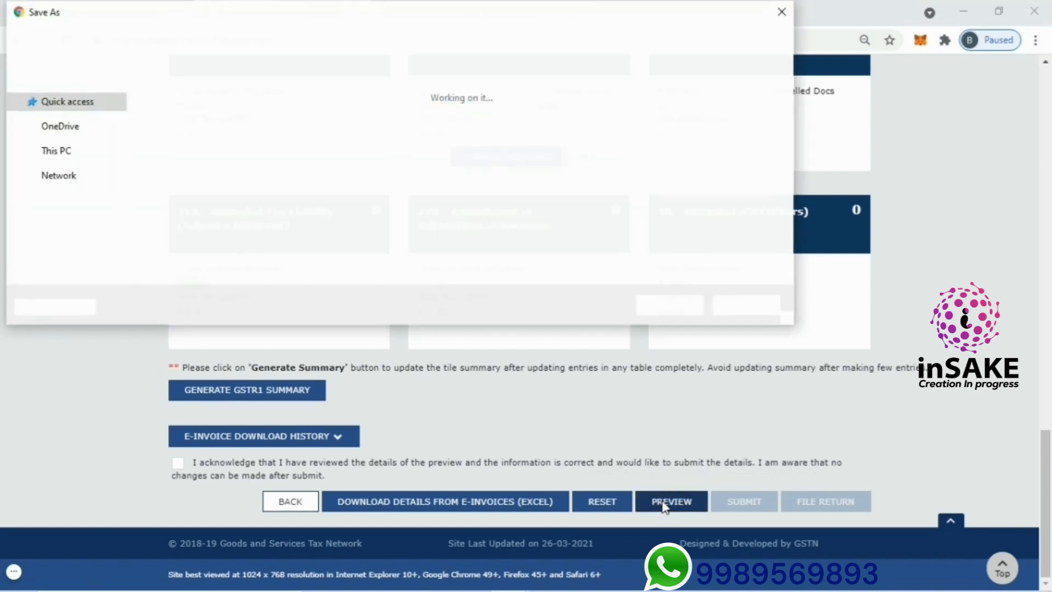
click(679, 306)
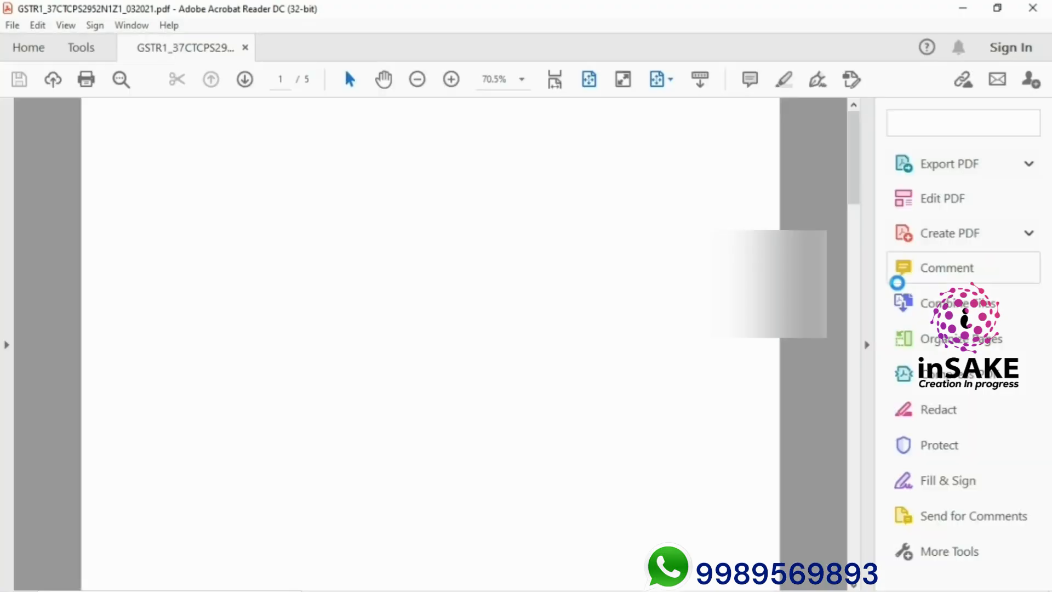
click(866, 344)
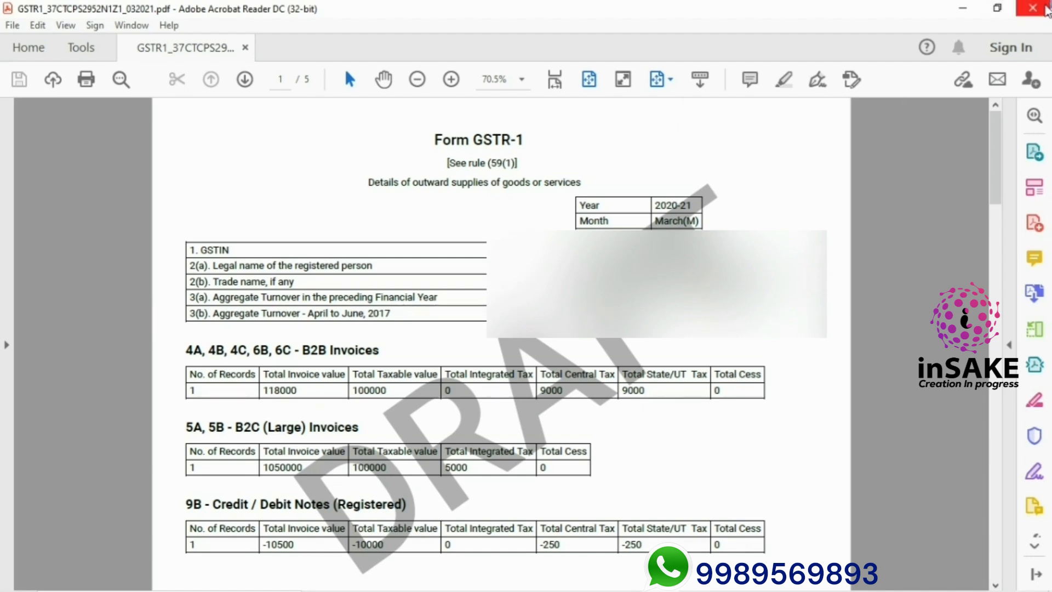
Close the draft PDF, acknowledge the reviewed preview details, submit the GSTR-1 with confirmation and refresh the return's status
click(1042, 4)
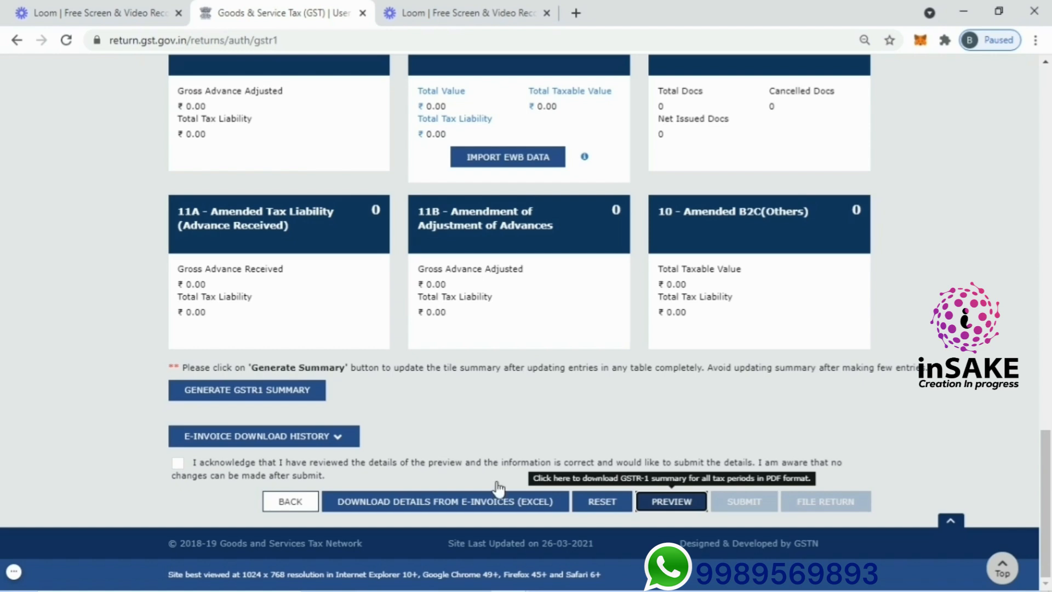
click(178, 464)
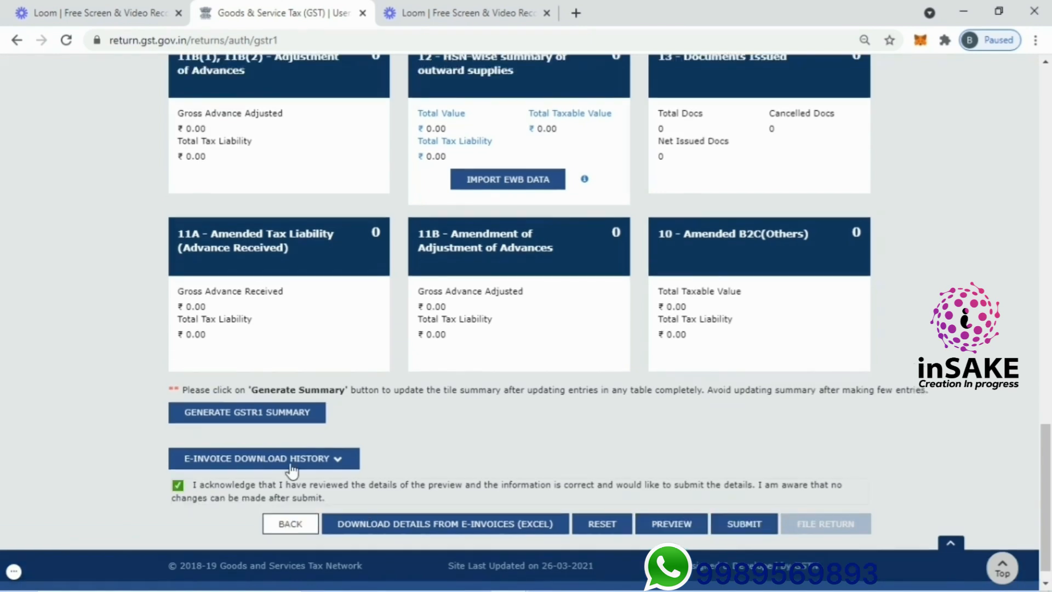
click(755, 527)
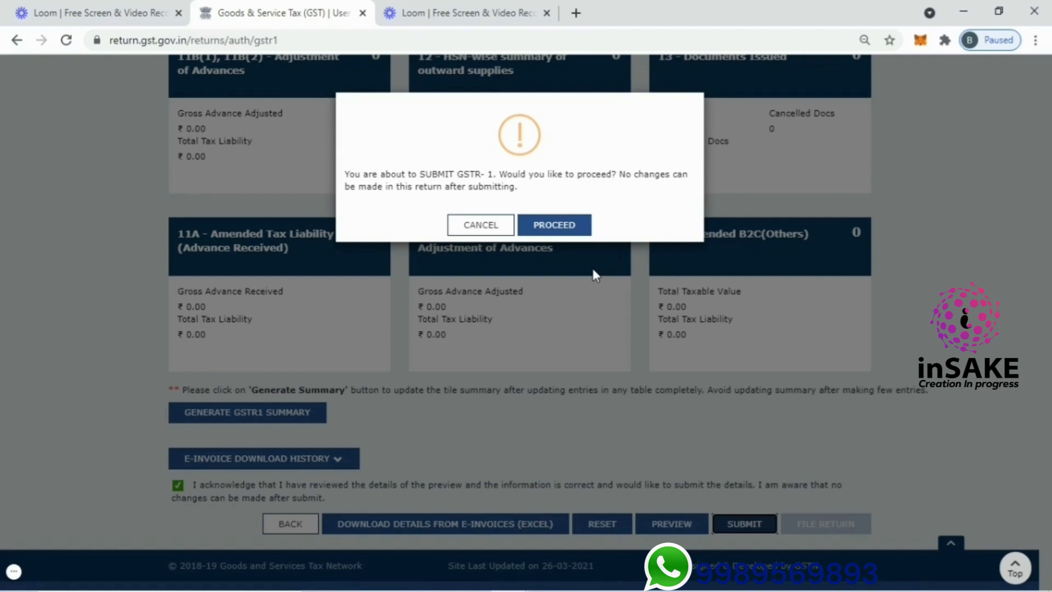
click(556, 227)
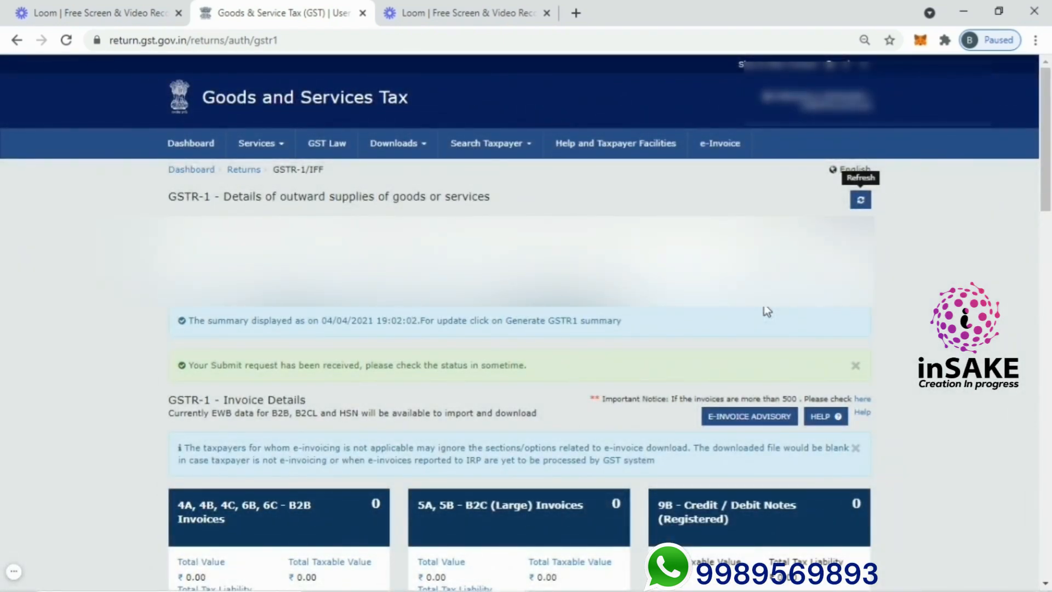
click(861, 200)
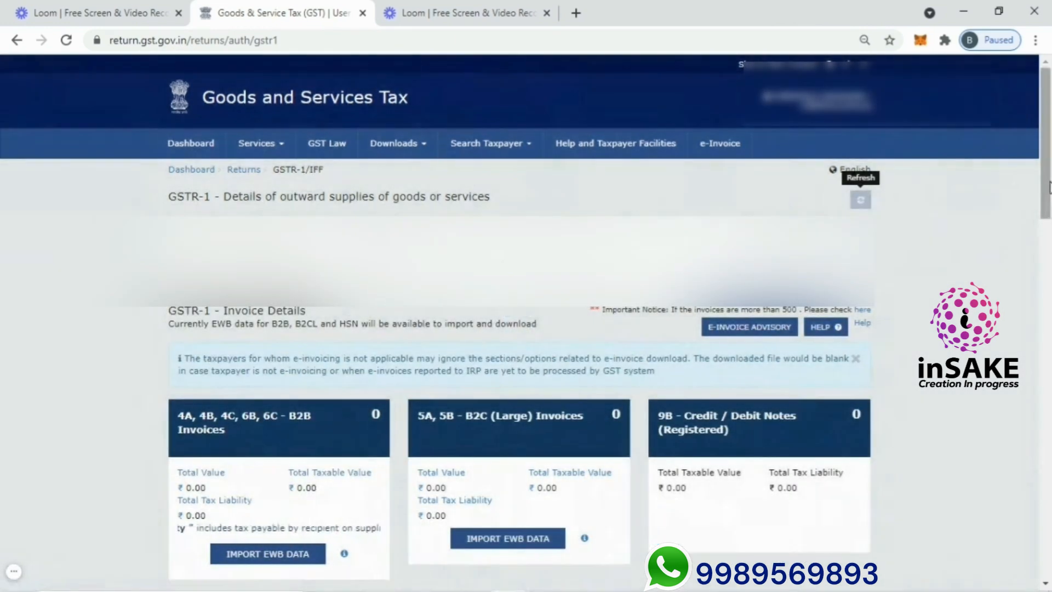
Try to load the filing summary on the GSTR-1 File Return page by refreshing it, and go back to the overview
drag(1047, 180, 1048, 587)
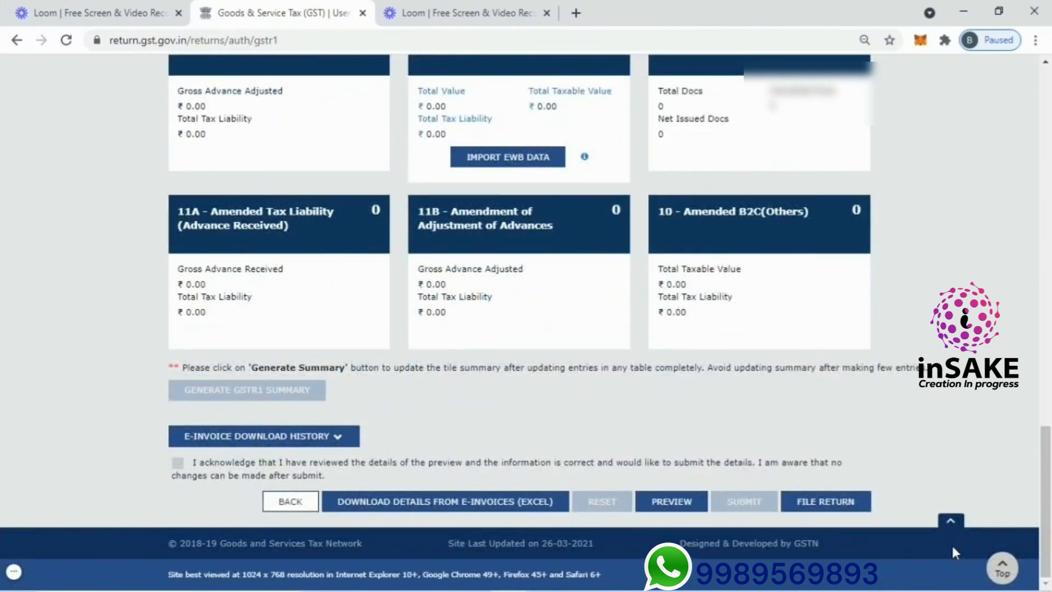
click(842, 507)
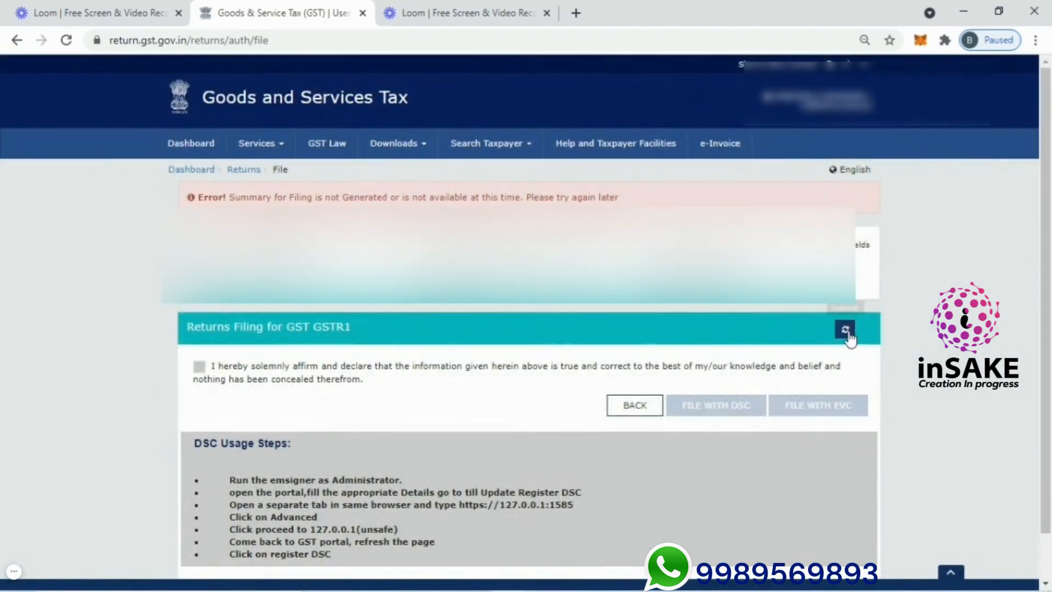
click(846, 331)
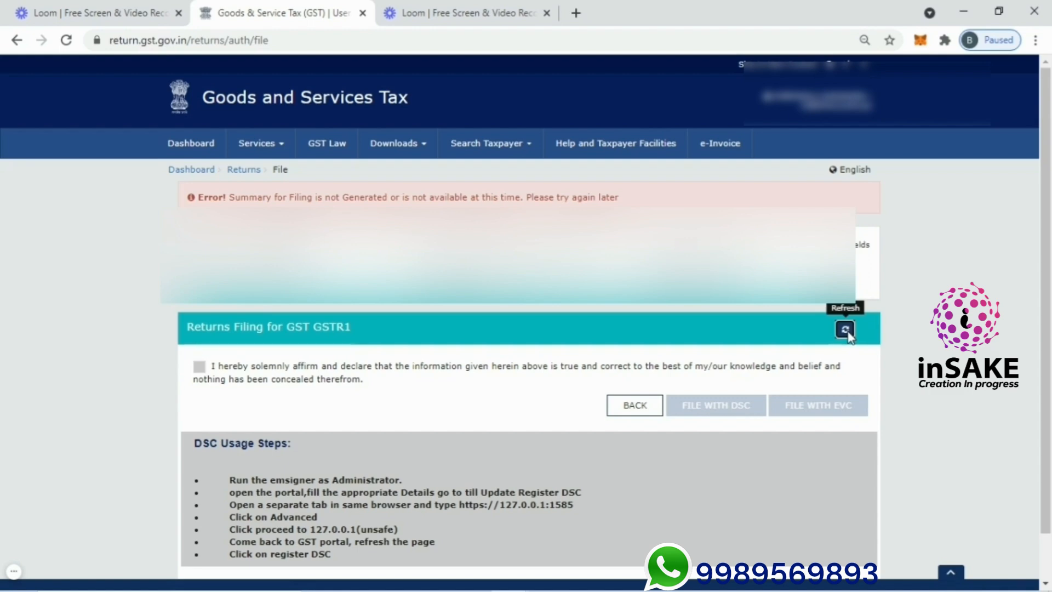
click(847, 333)
click(845, 329)
click(645, 412)
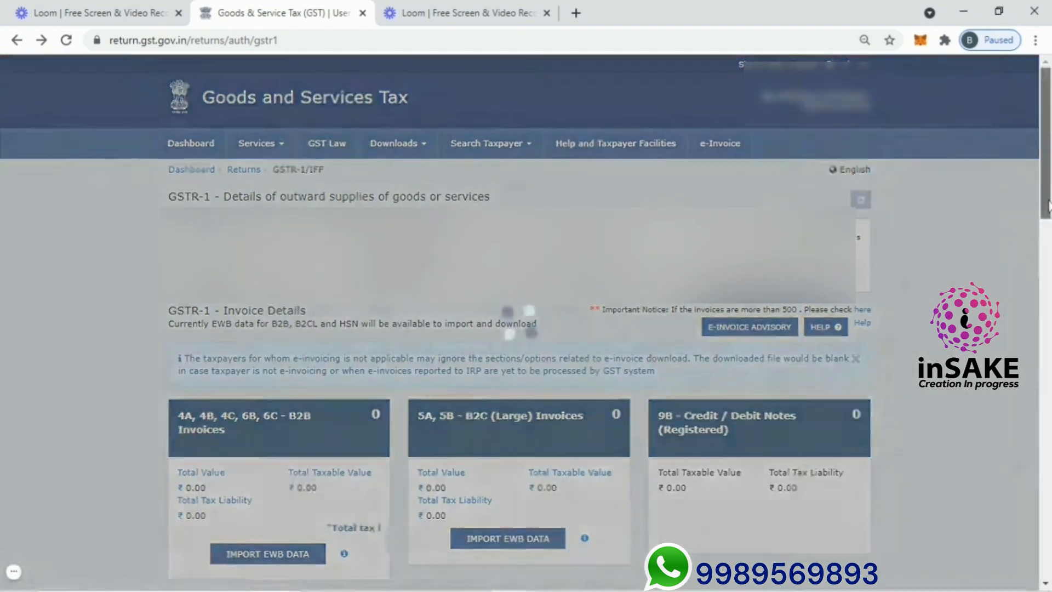
Reopen the File Return page from the GSTR-1 overview and refresh the filing summary
drag(1047, 206, 1047, 564)
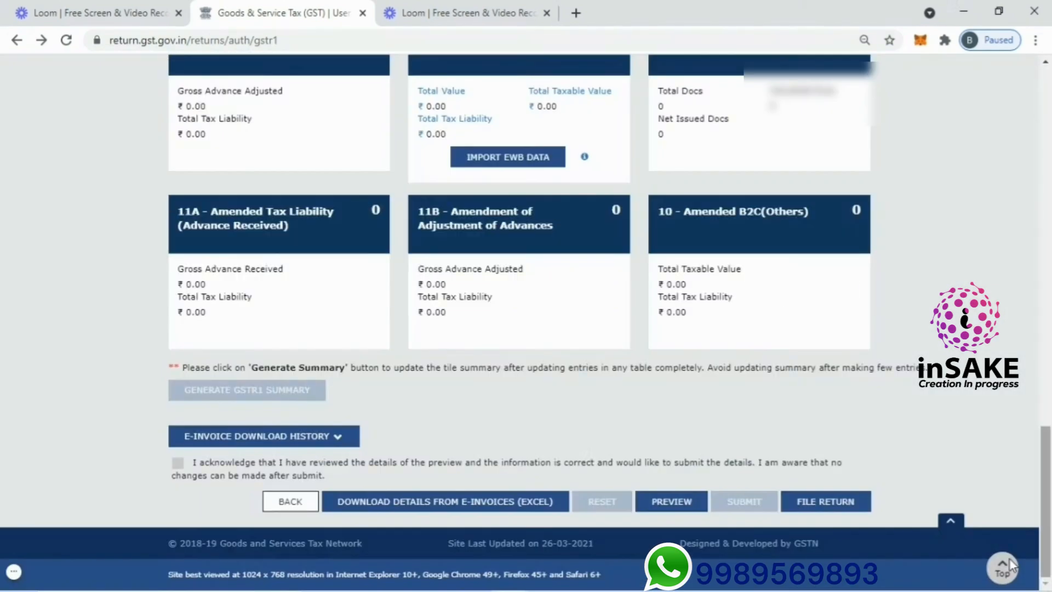
click(823, 503)
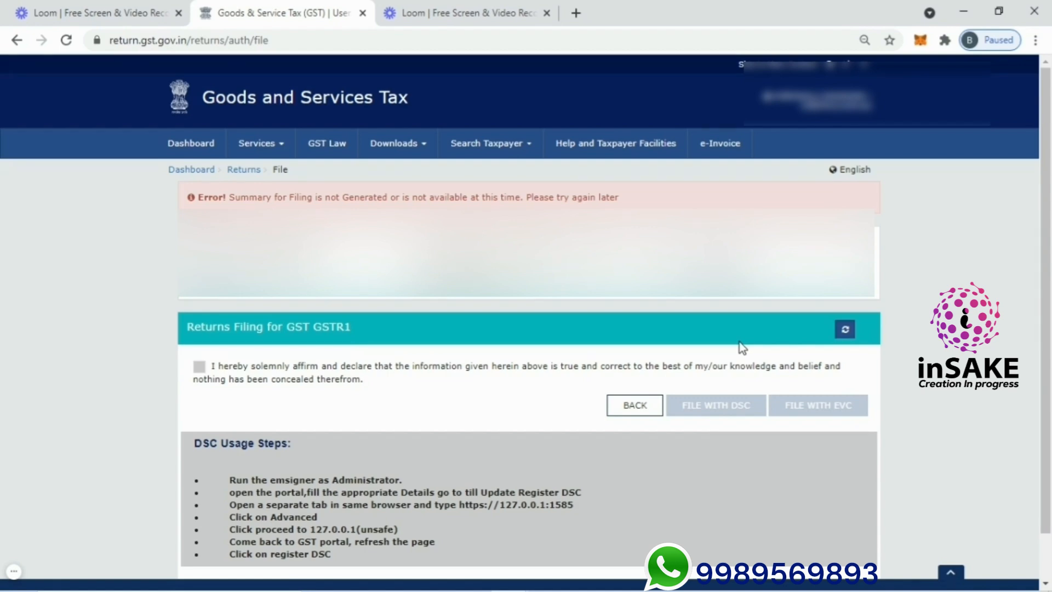
click(845, 329)
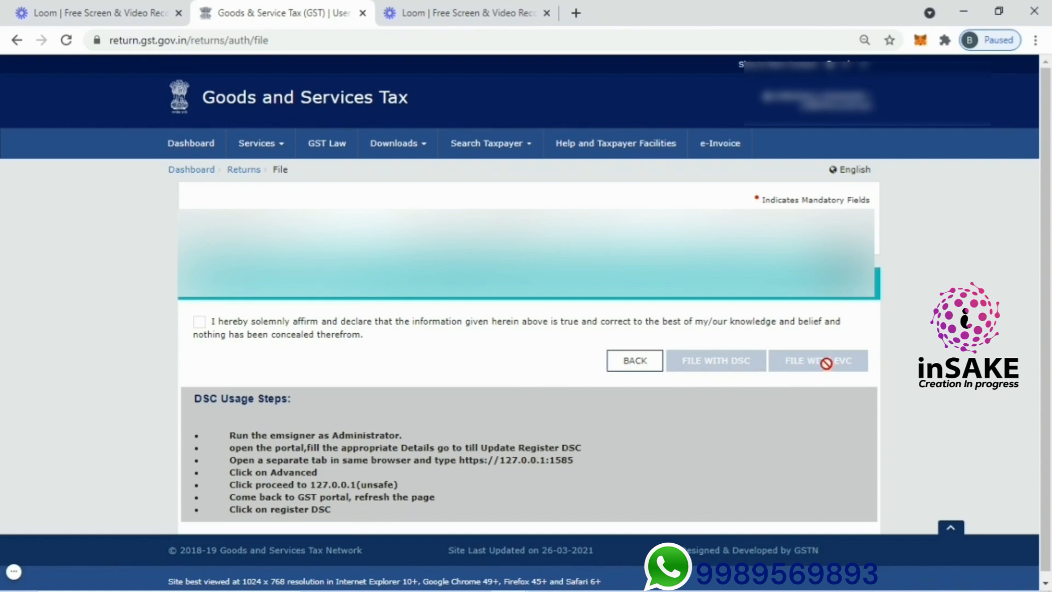
Accept the filing declaration, choose the authorised signatory and start filing the return with EVC
click(199, 322)
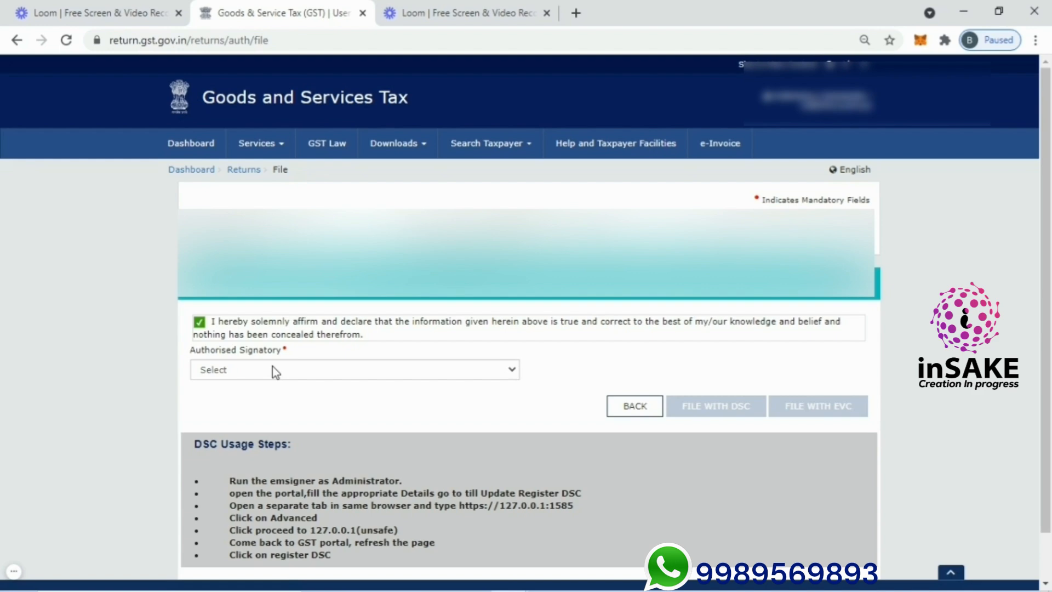
click(272, 368)
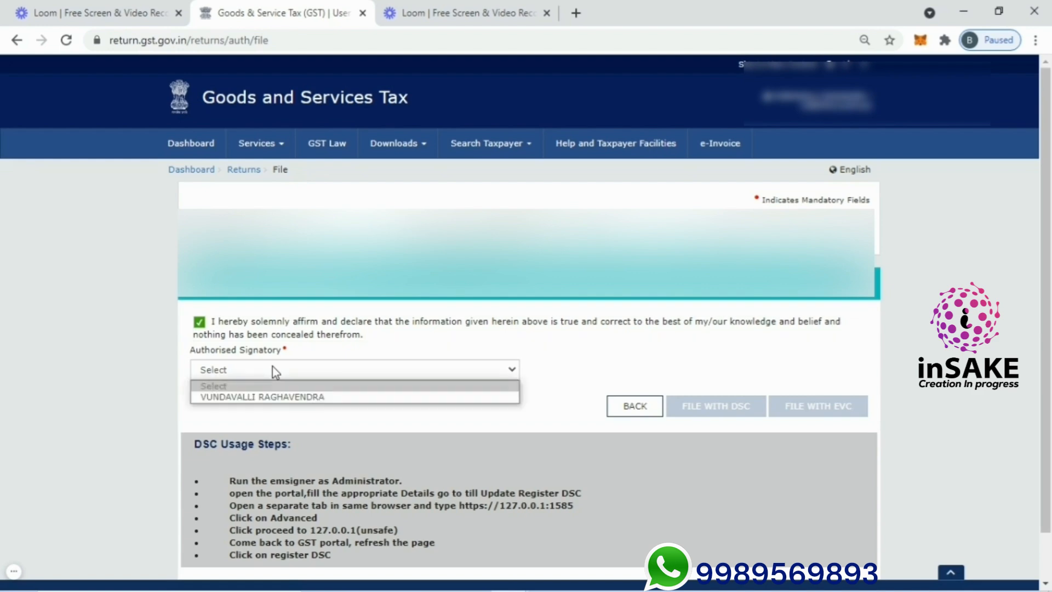
click(272, 401)
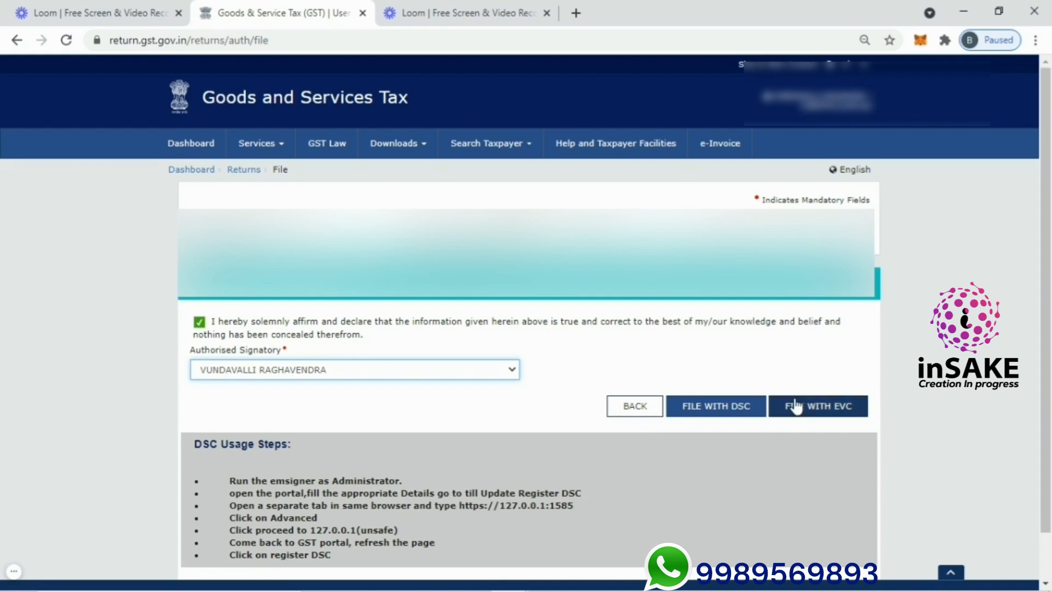
click(797, 410)
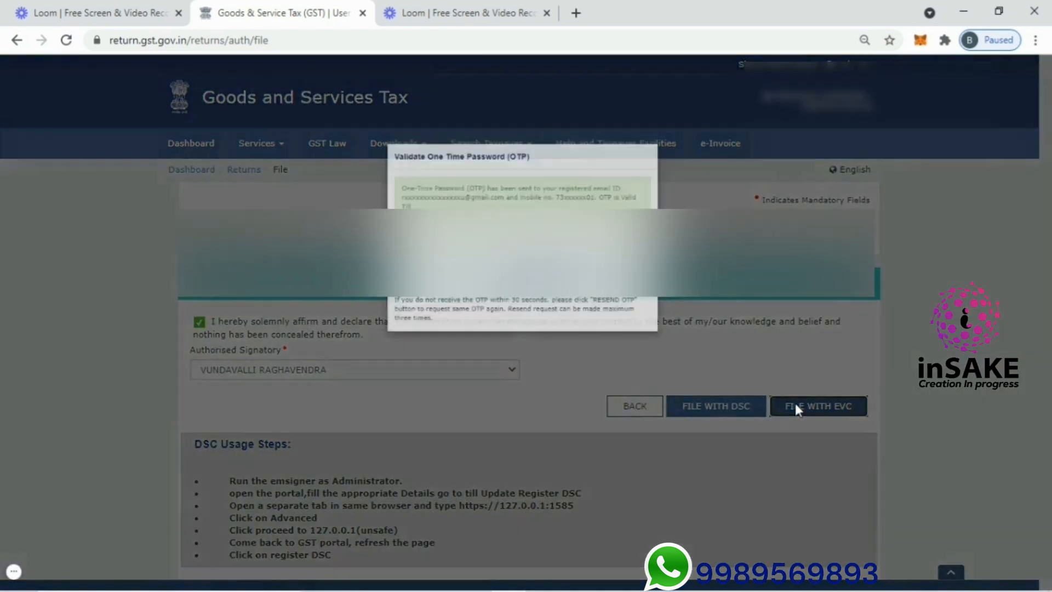